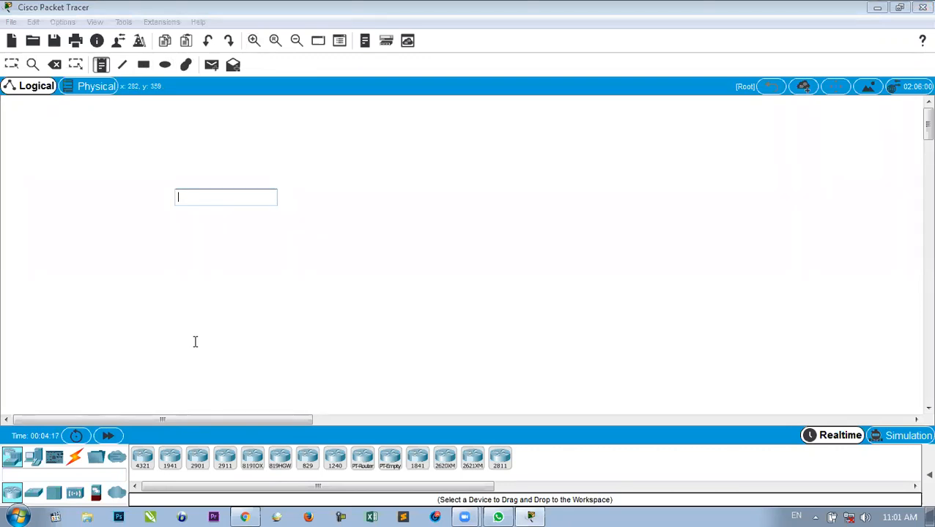
# Type note lines 'Topic : Switch configuration' and 'Worksheet No 8', then an instructor line with the instructor's name.
pyautogui.write('Topic ')
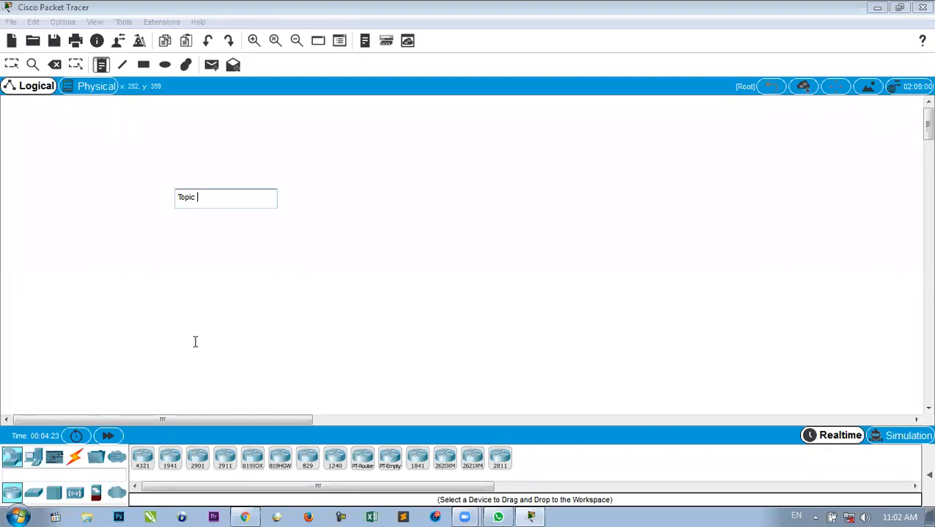
pyautogui.write(': Switch configuration')
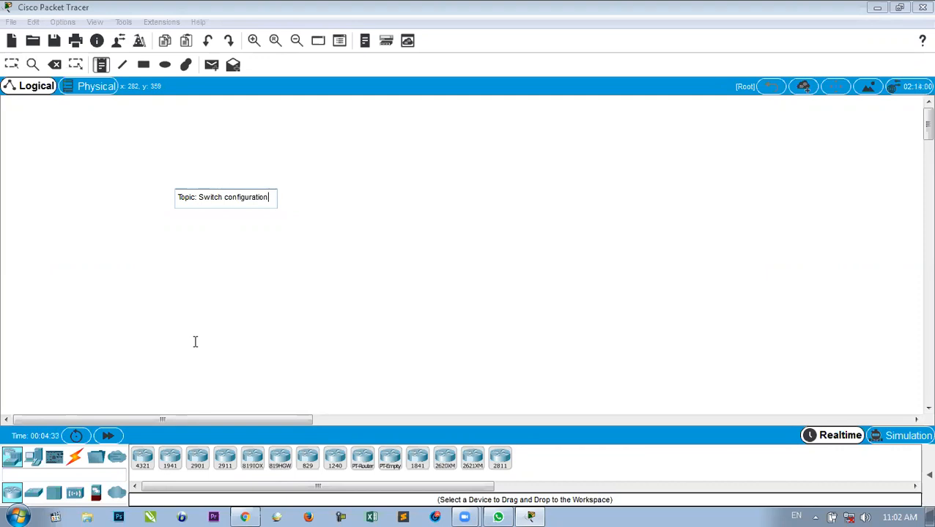
pyautogui.press('Return')
pyautogui.write('Wo')
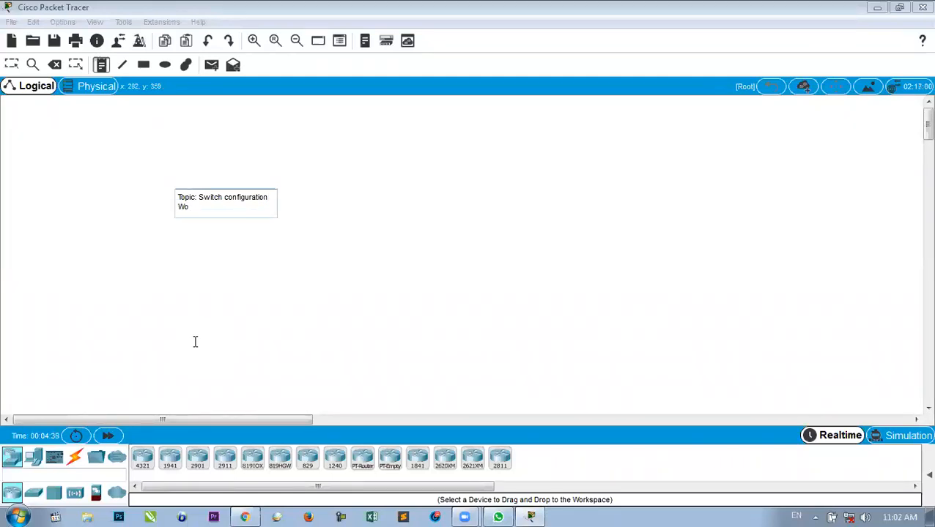
pyautogui.write('rksheet No 8')
pyautogui.press('Return')
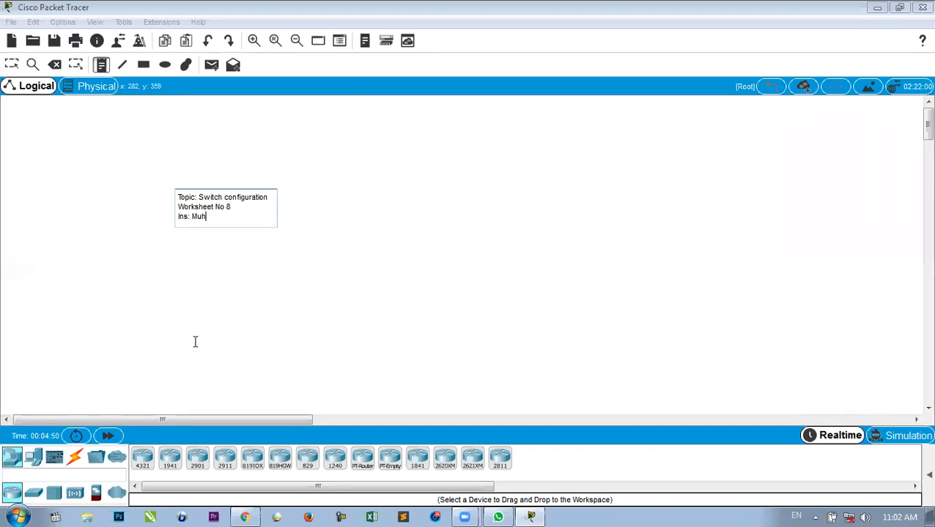
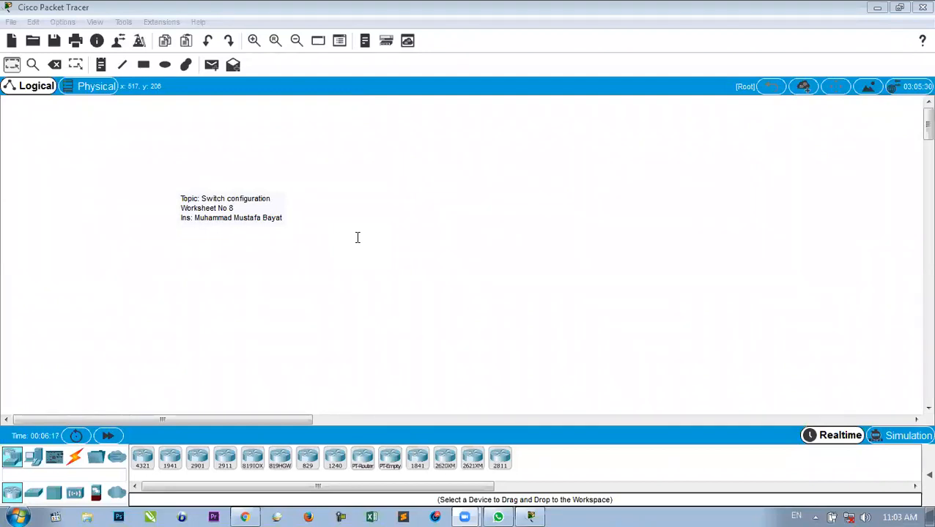
# Drop a PC and a laptop onto the canvas, then a 2950-24 switch beside the laptop.
pyautogui.click(34, 457)
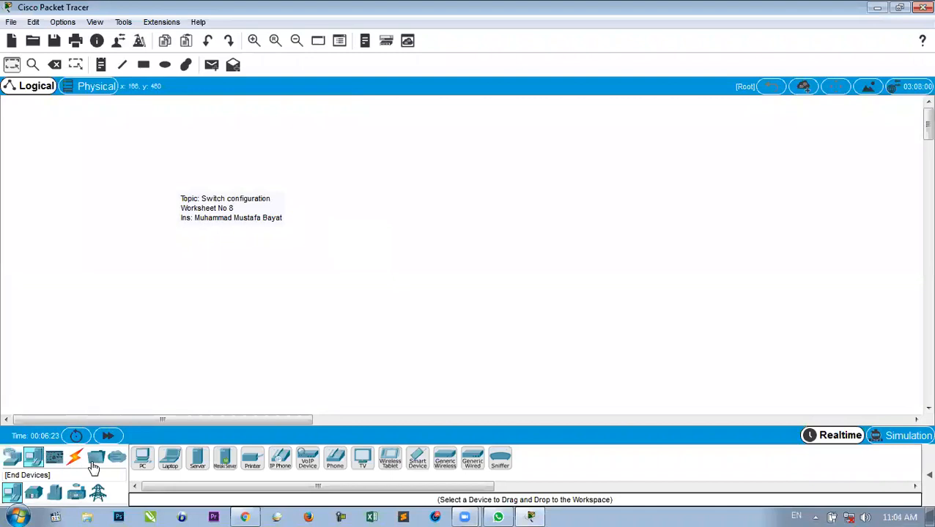
pyautogui.moveTo(142, 460); pyautogui.dragTo(372, 206)
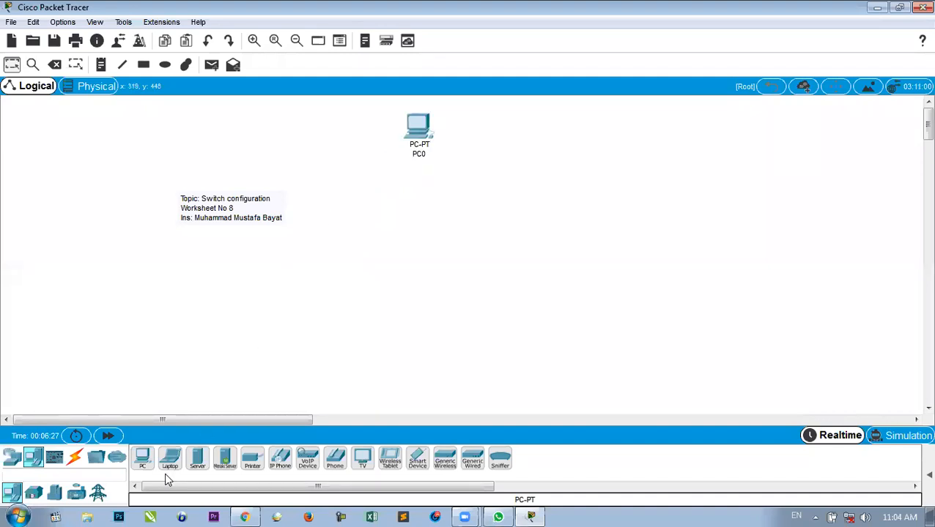
pyautogui.moveTo(169, 460); pyautogui.dragTo(408, 187)
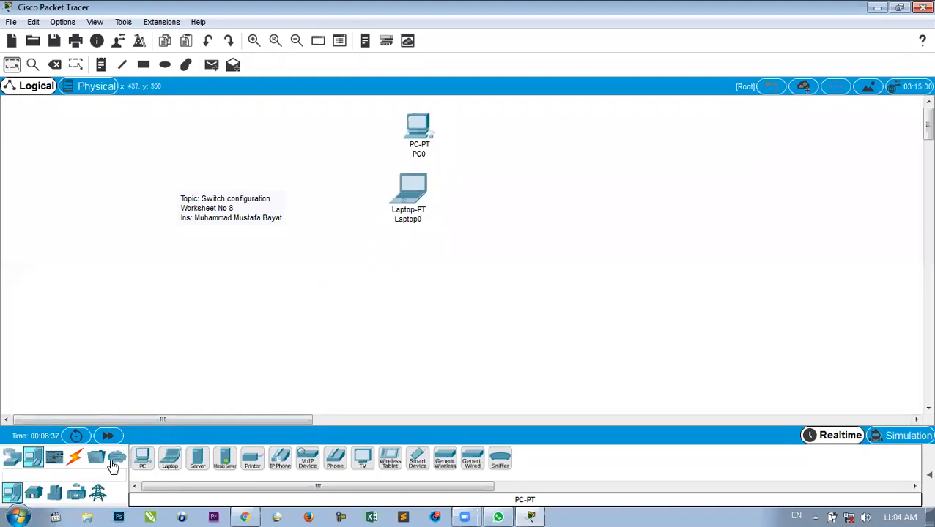
pyautogui.click(14, 458)
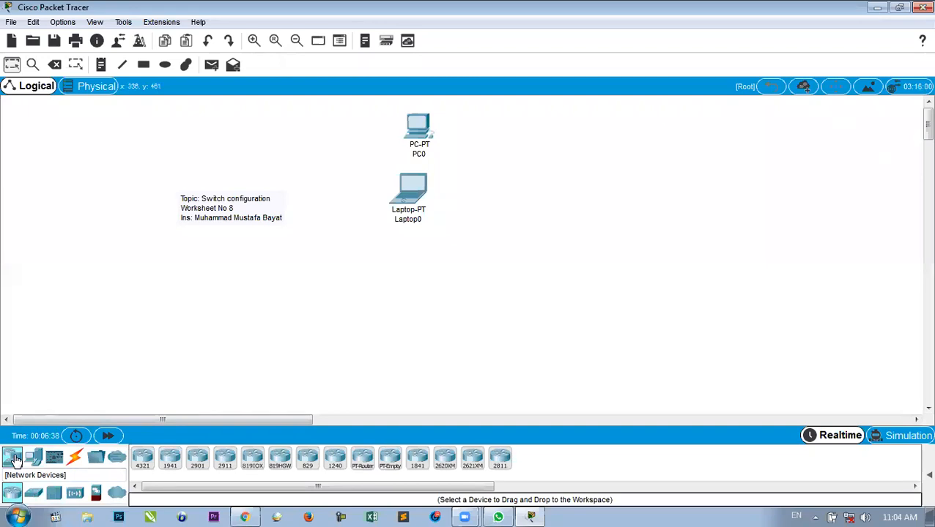
pyautogui.click(33, 494)
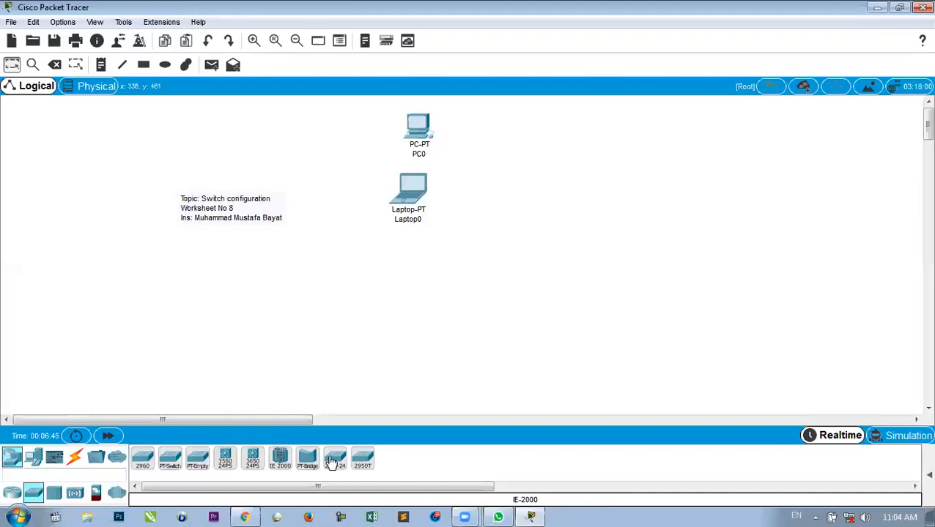
pyautogui.moveTo(333, 462); pyautogui.dragTo(522, 170)
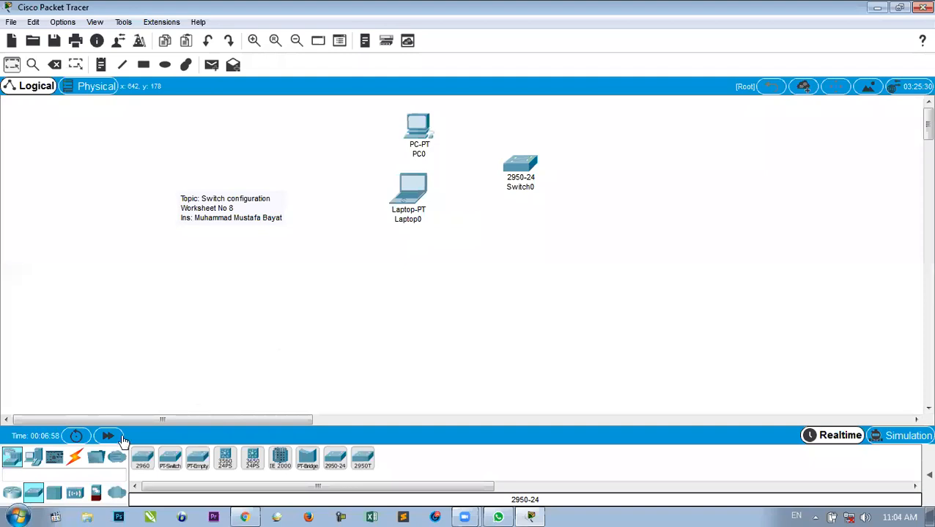
pyautogui.click(76, 458)
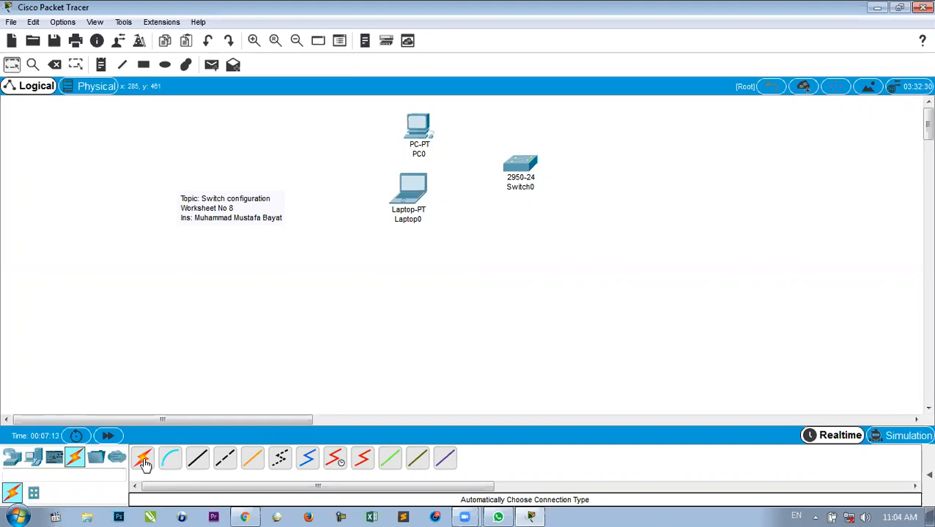
# Cable PC0's FastEthernet0 to Switch0's FastEthernet0/1 with copper straight-through.
pyautogui.click(198, 460)
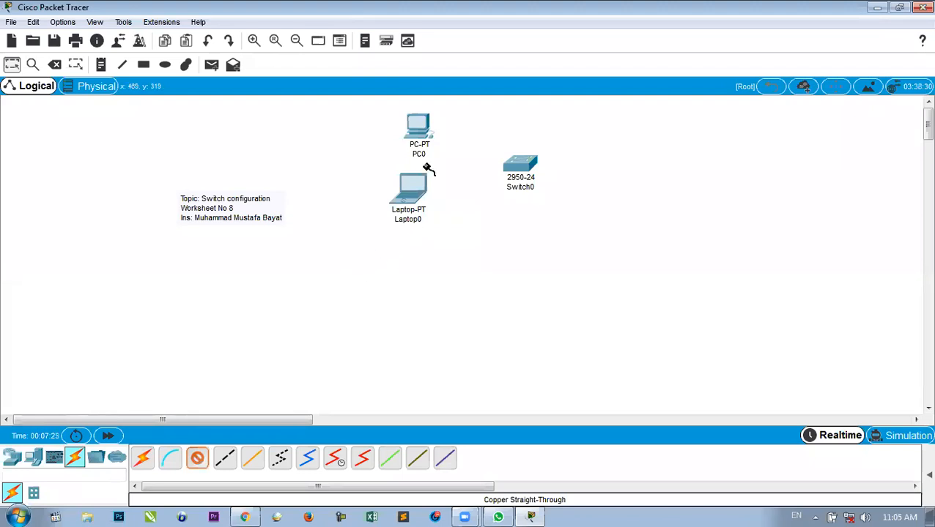
pyautogui.click(416, 123)
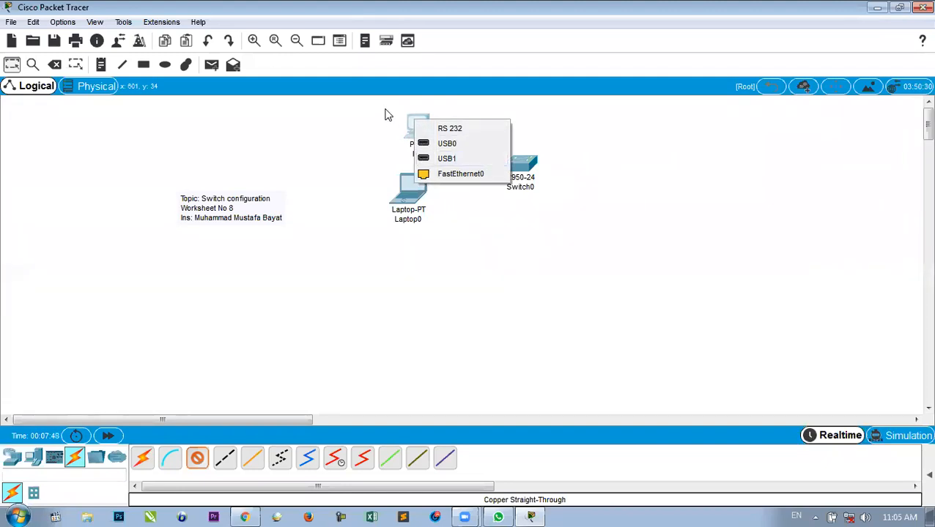
pyautogui.click(475, 173)
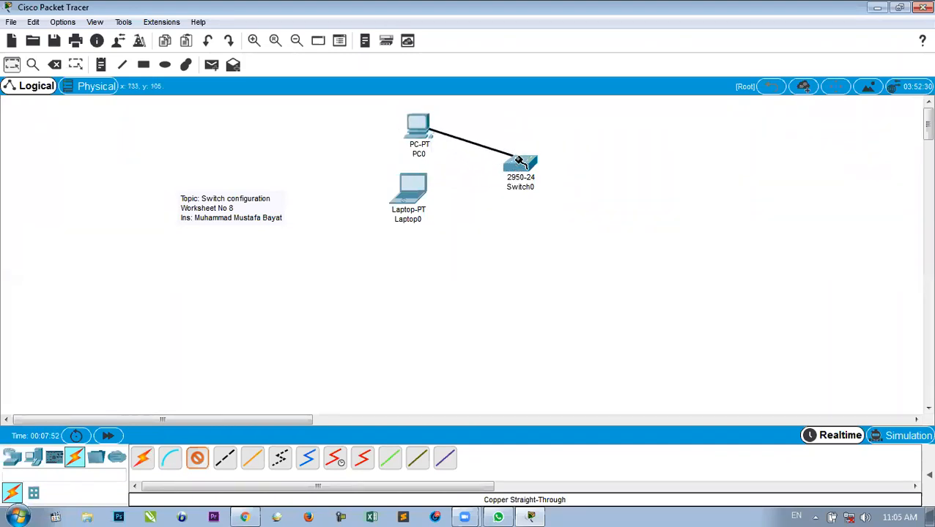
pyautogui.moveTo(521, 163)
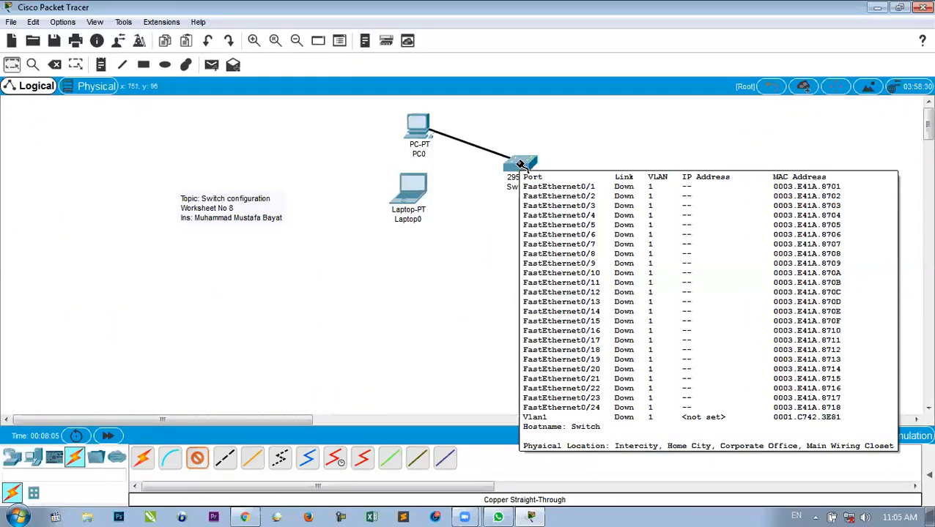
pyautogui.click(519, 162)
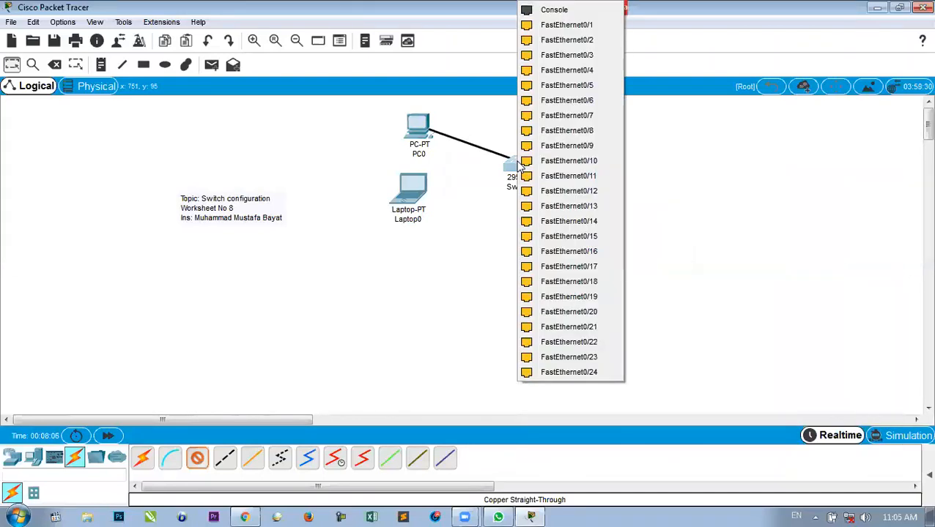
pyautogui.click(592, 25)
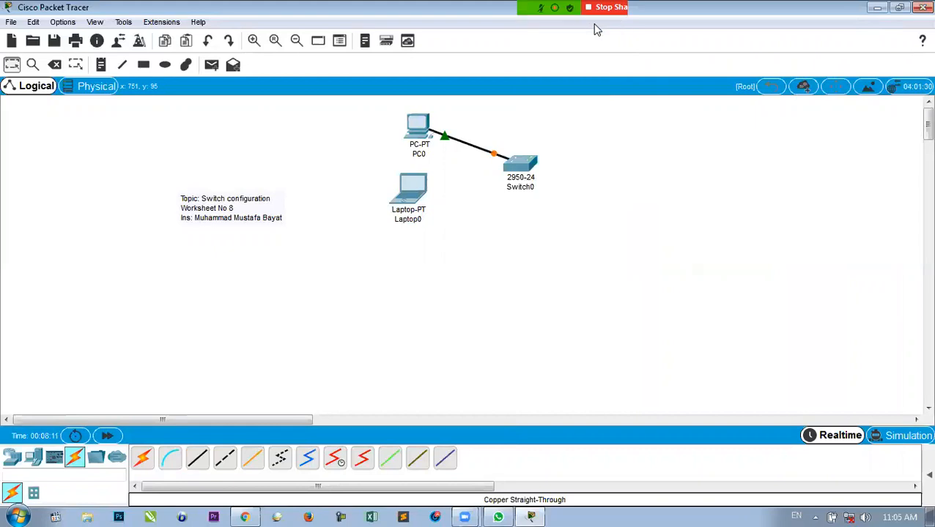
# Cable Laptop0's FastEthernet0 to Switch0's FastEthernet0/2 with copper straight-through.
pyautogui.click(198, 467)
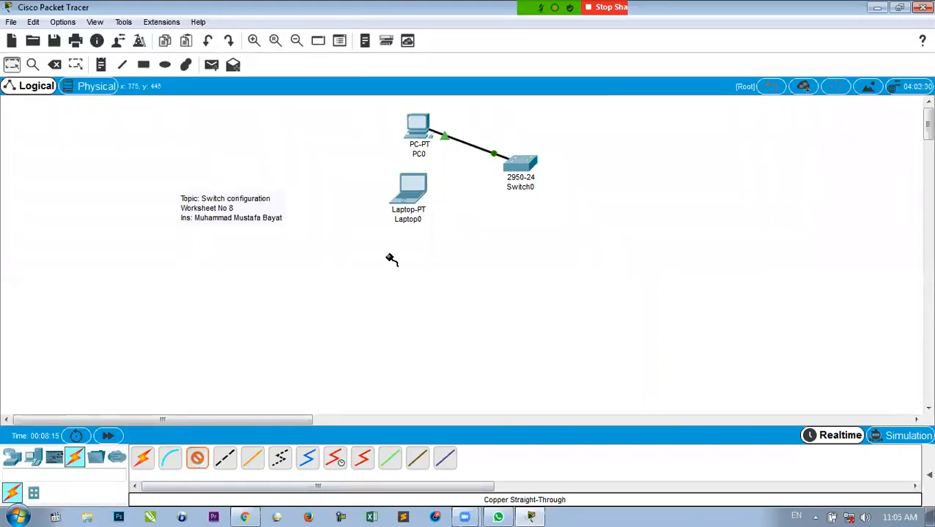
pyautogui.click(408, 196)
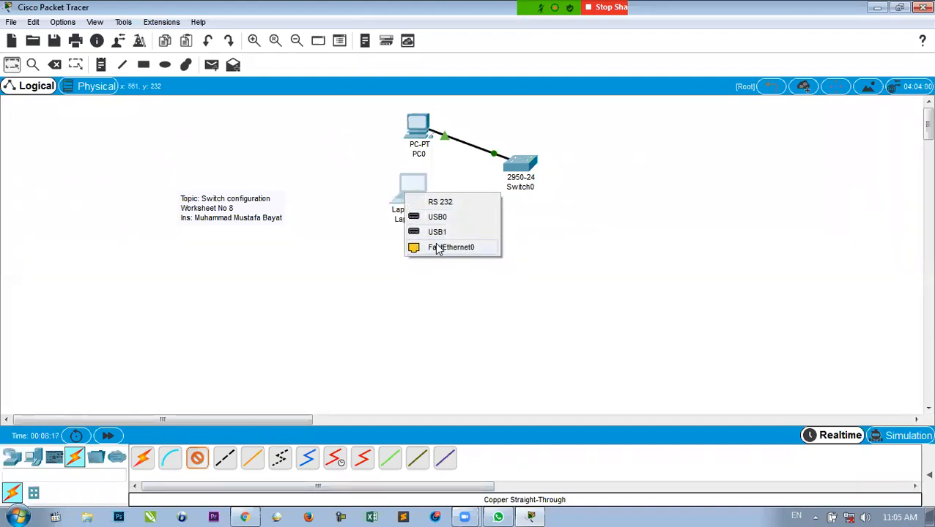
pyautogui.click(439, 248)
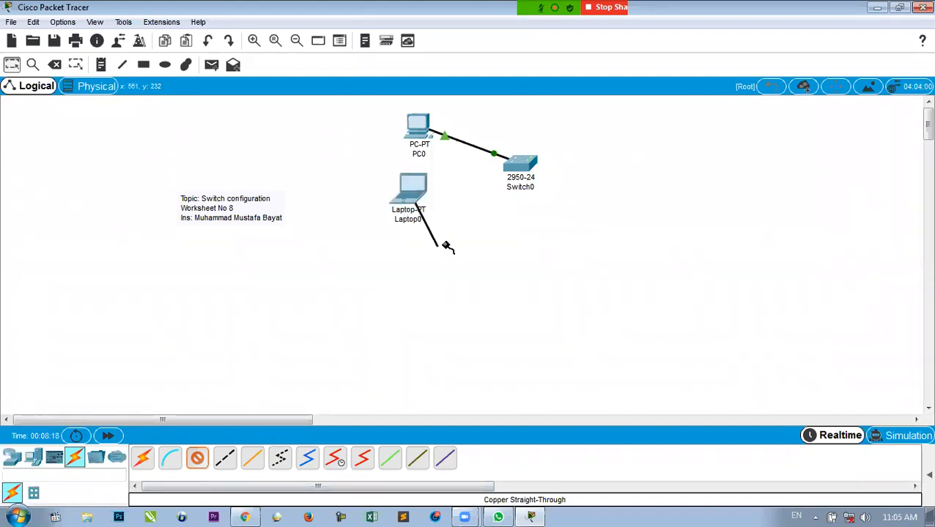
pyautogui.click(519, 167)
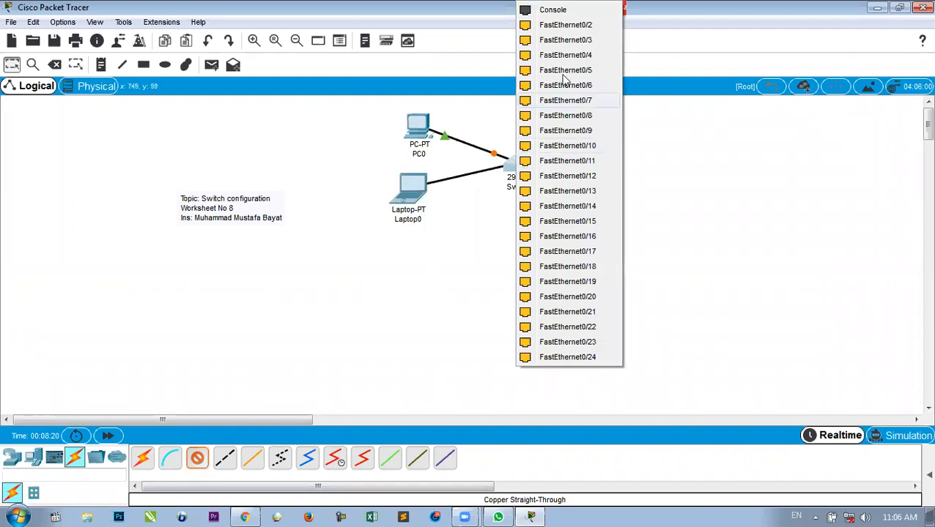
pyautogui.click(584, 27)
pyautogui.click(529, 168)
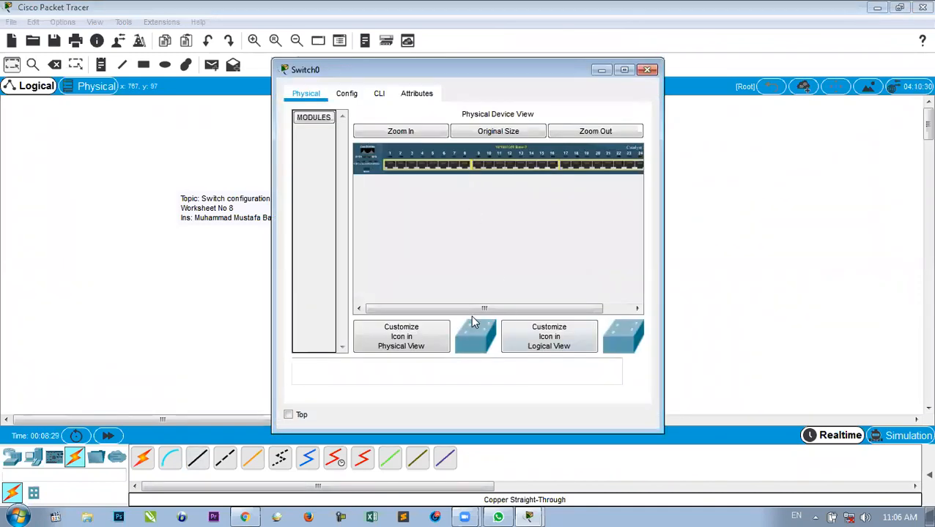
pyautogui.click(400, 136)
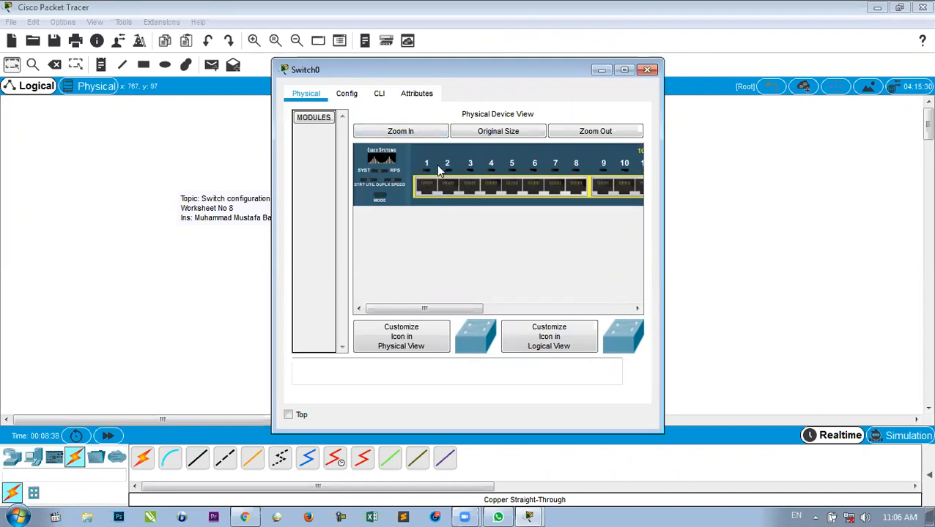
pyautogui.click(647, 70)
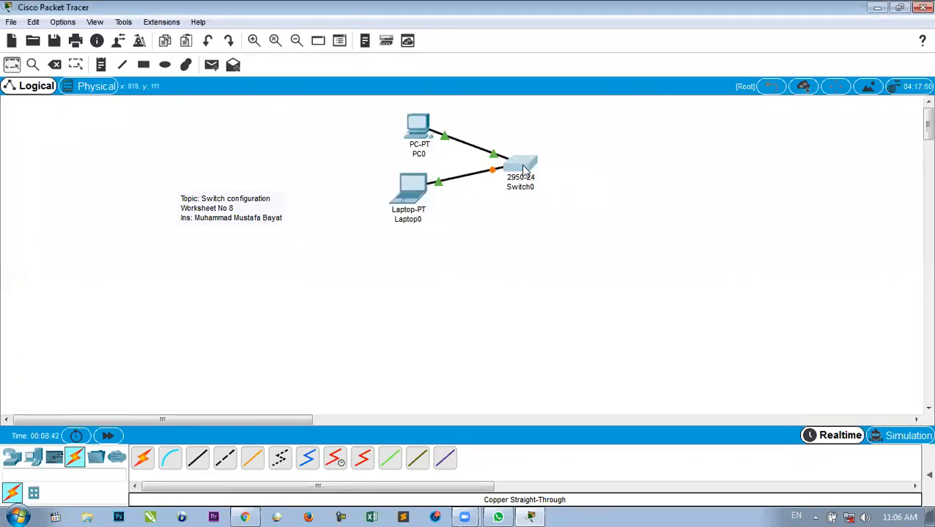
pyautogui.moveTo(523, 168)
pyautogui.moveTo(419, 127)
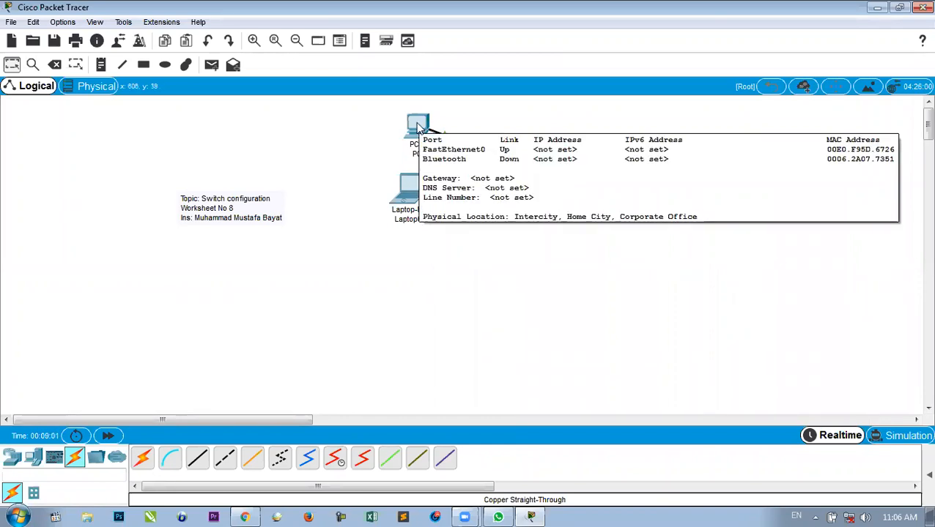
# Enter IP 192.168.1.1 with default mask 255.255.255.0 on PC0's FastEthernet0 in the Config tab.
pyautogui.click(418, 127)
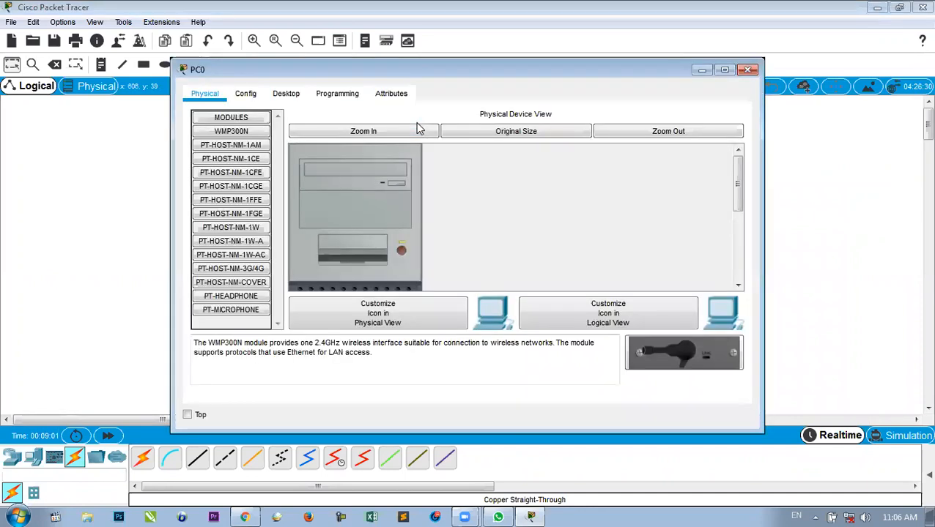
pyautogui.click(250, 97)
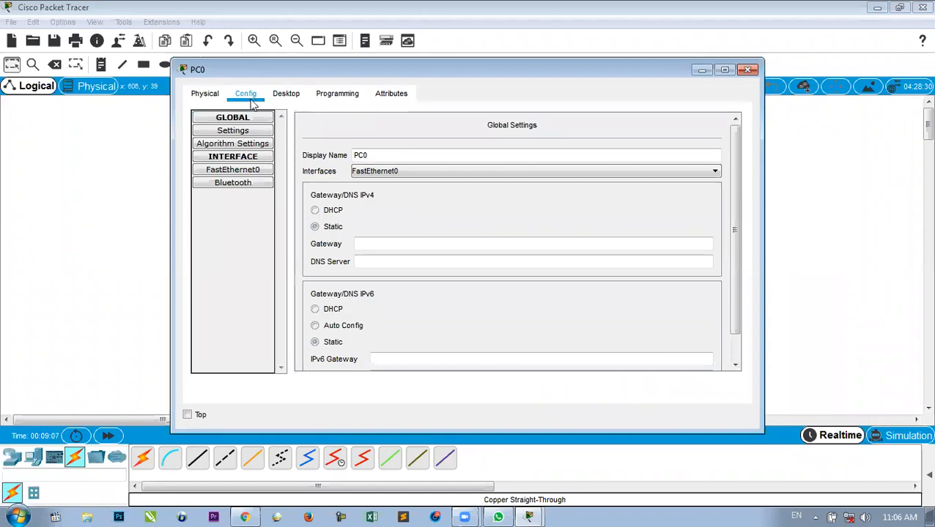
pyautogui.click(253, 173)
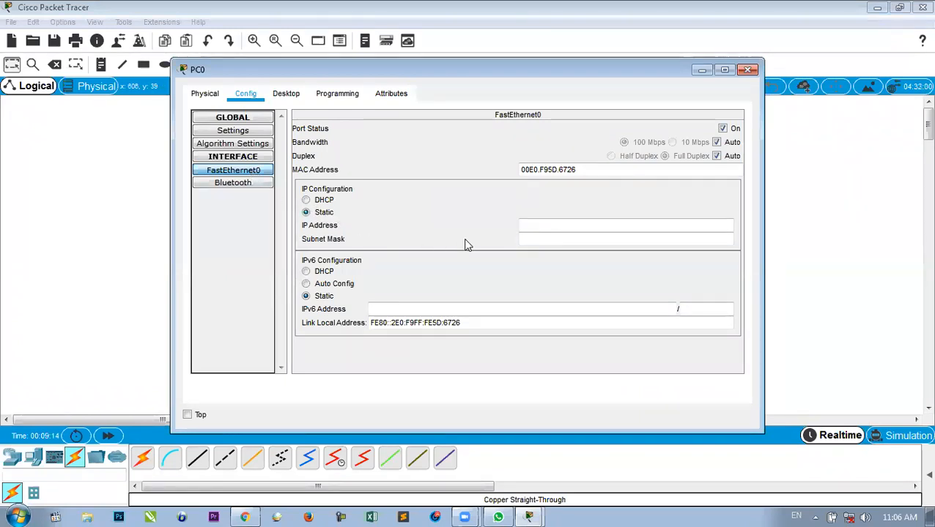
pyautogui.click(528, 224)
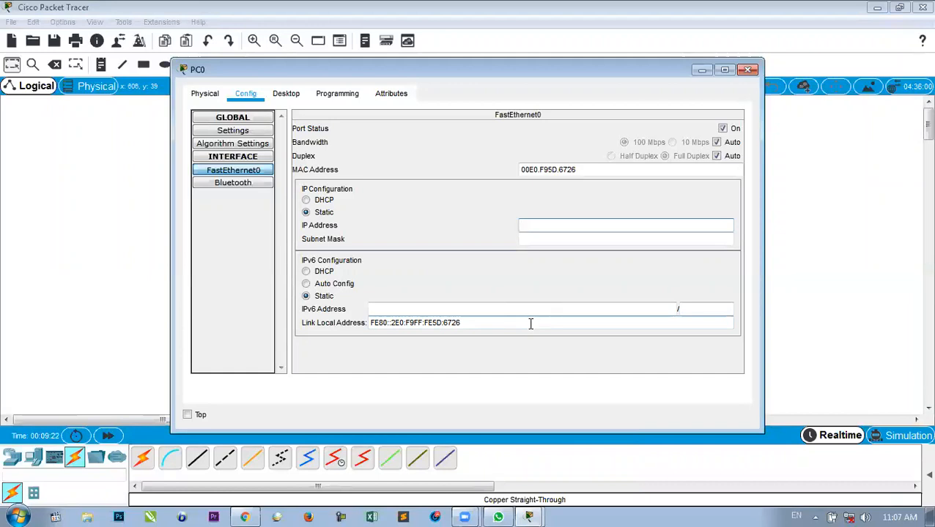
pyautogui.write('192.1')
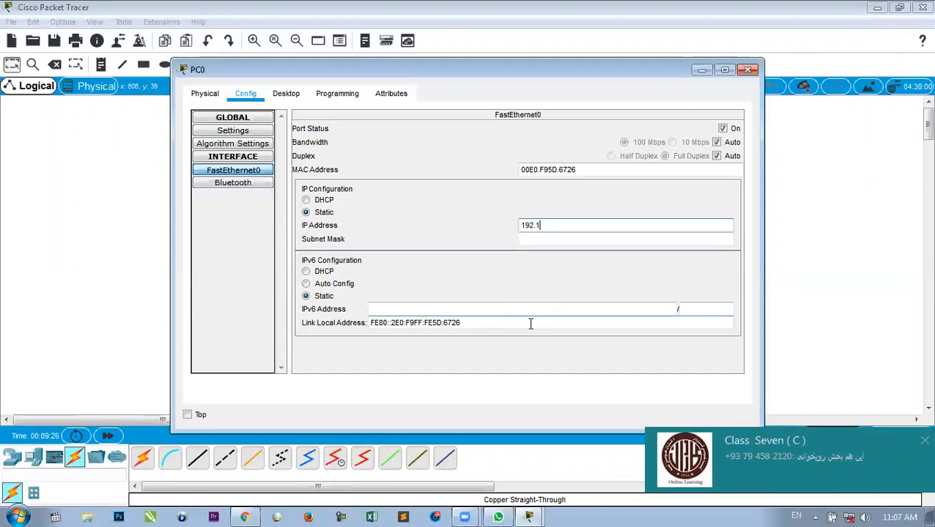
pyautogui.write('68.1.1')
pyautogui.press('Tab')
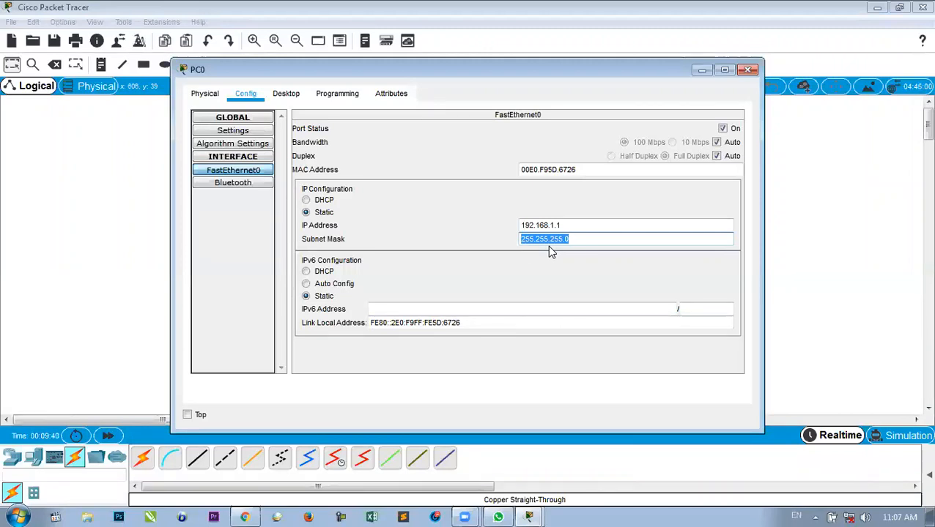
pyautogui.click(747, 71)
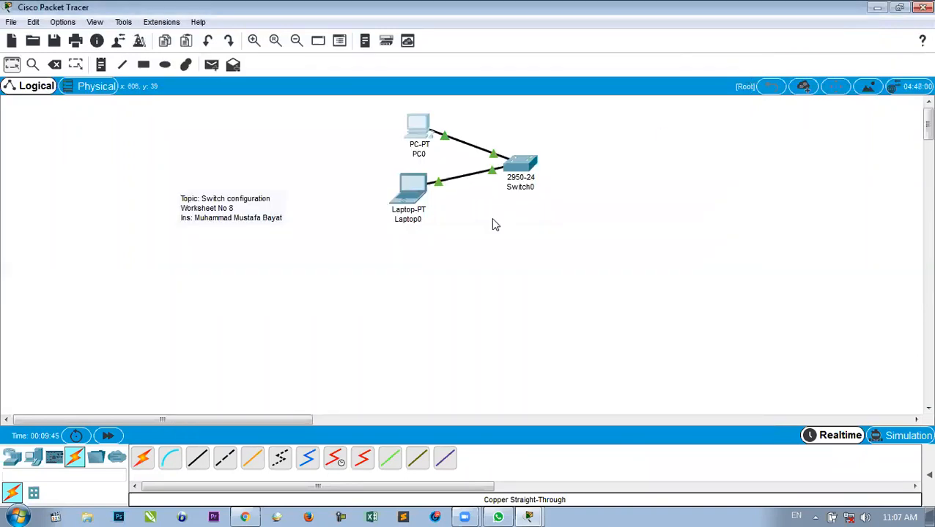
# Replace PC0's label with the user's name followed by 192.168.1.1.
pyautogui.click(425, 155)
pyautogui.moveTo(426, 154); pyautogui.dragTo(396, 154)
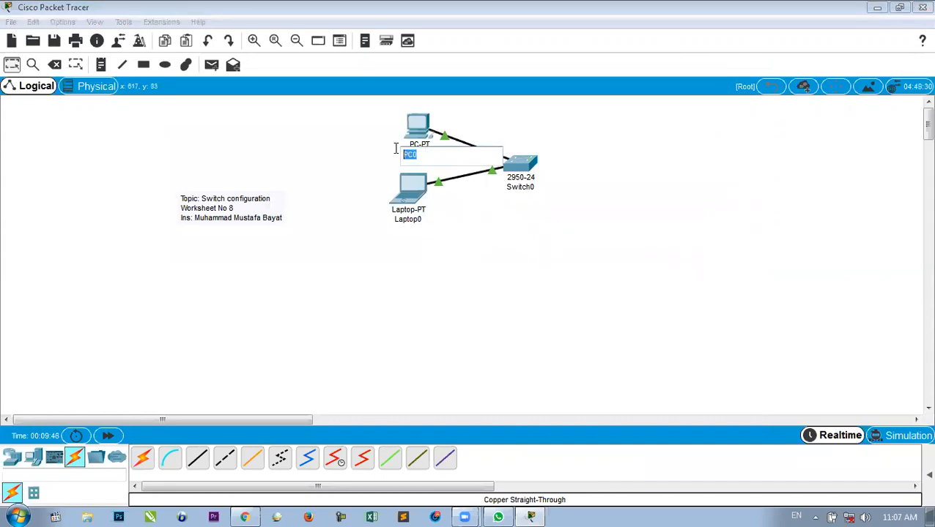
pyautogui.write('Faisal 192.168')
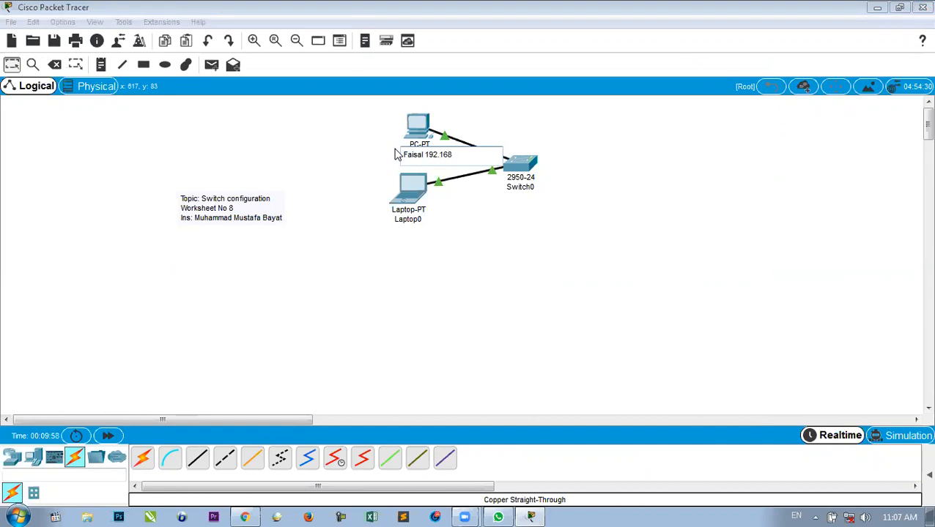
pyautogui.write('.1.1')
pyautogui.moveTo(465, 154); pyautogui.dragTo(426, 155)
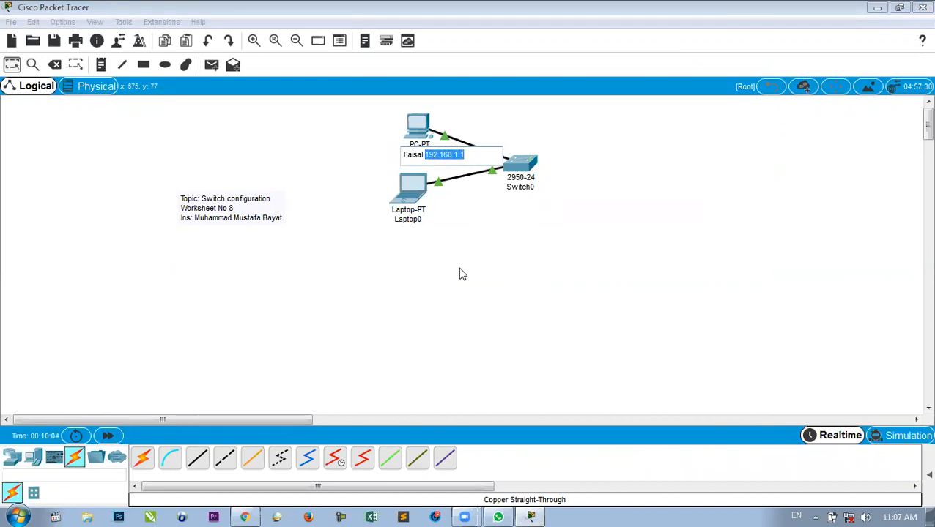
# Recheck the PC's FastEthernet0 settings and close its window.
pyautogui.click(421, 128)
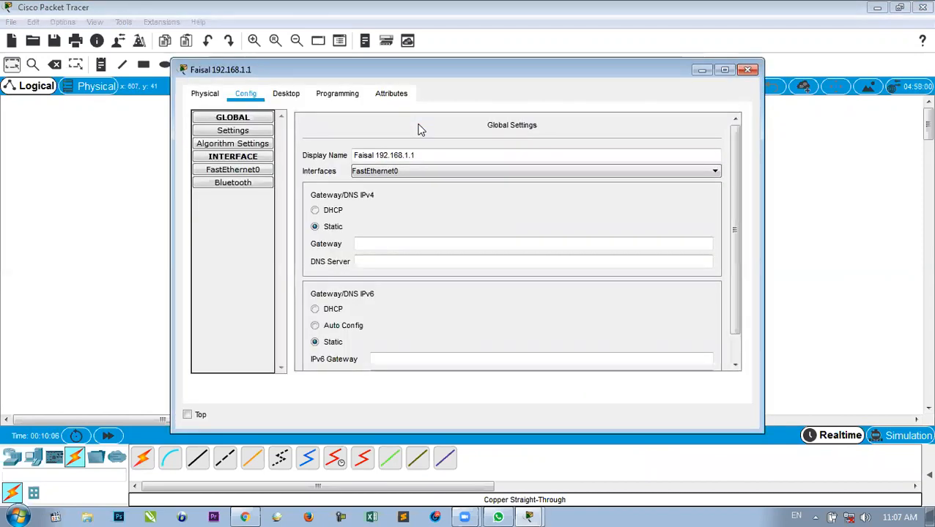
pyautogui.click(249, 170)
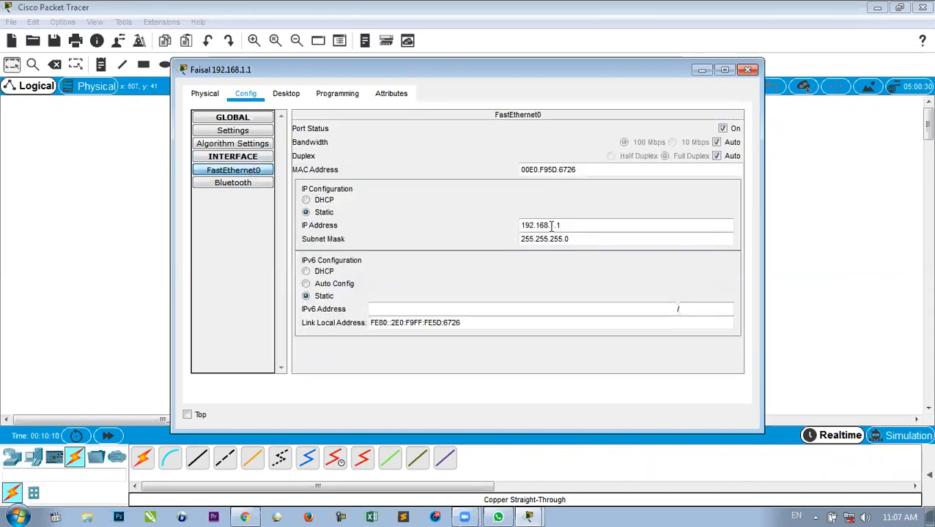
pyautogui.click(747, 70)
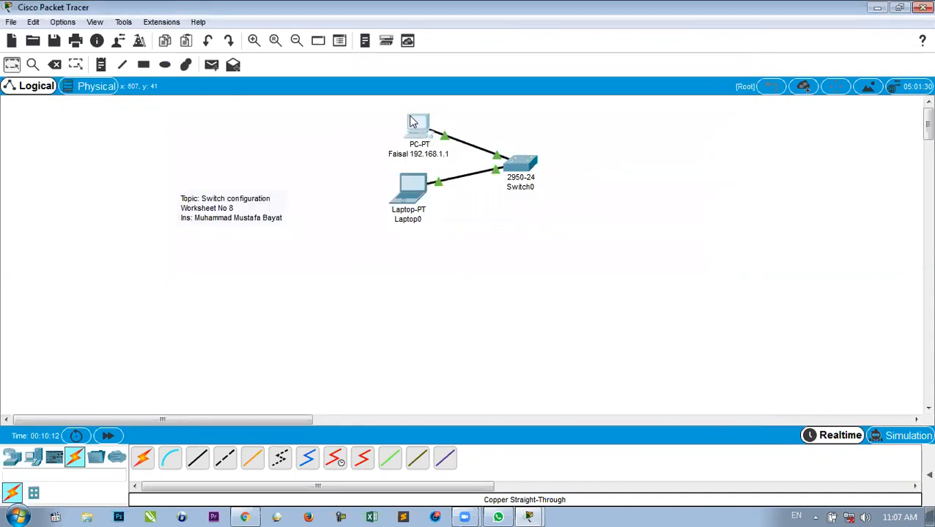
# Set Laptop0 to static IP 192.168.1.2 with mask 255.255.255.0 in Desktop > IP Configuration.
pyautogui.click(415, 188)
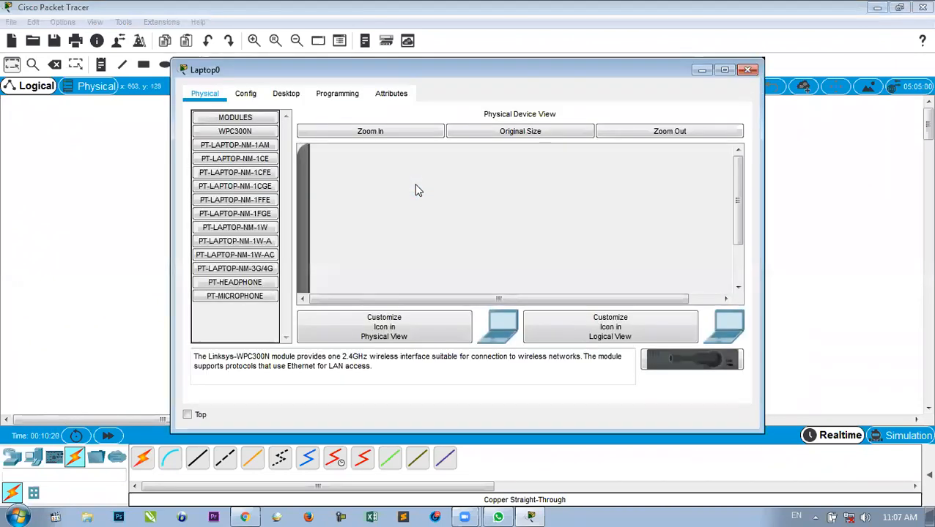
pyautogui.click(286, 95)
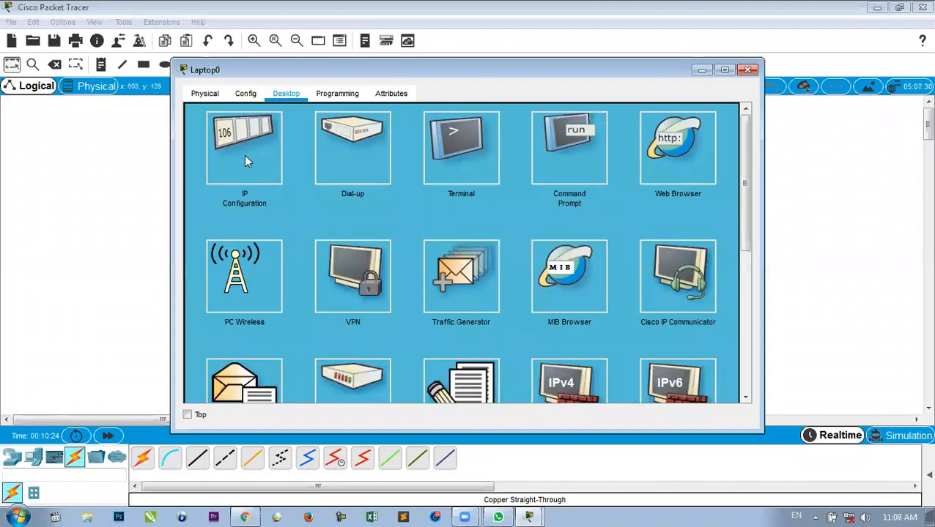
pyautogui.click(246, 159)
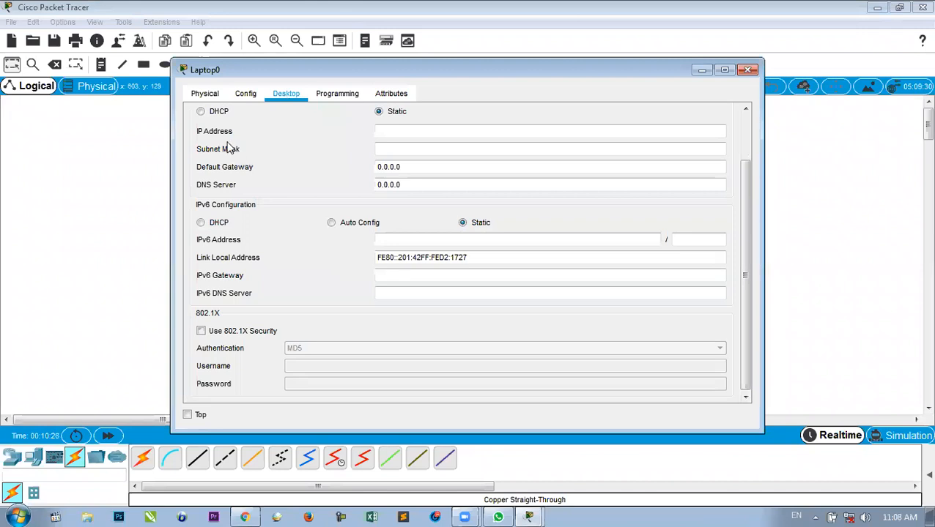
pyautogui.click(397, 131)
pyautogui.write('192.168.1.1')
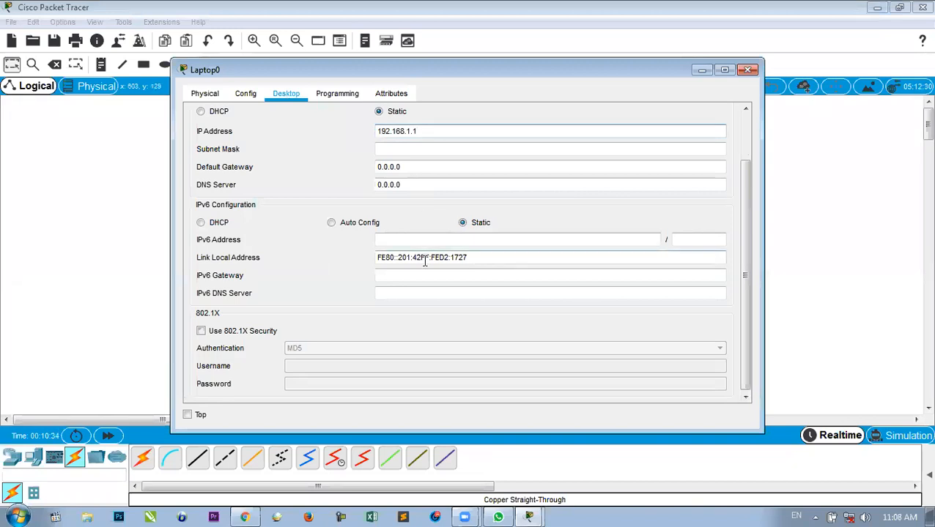
pyautogui.press('BackSpace')
pyautogui.write('2')
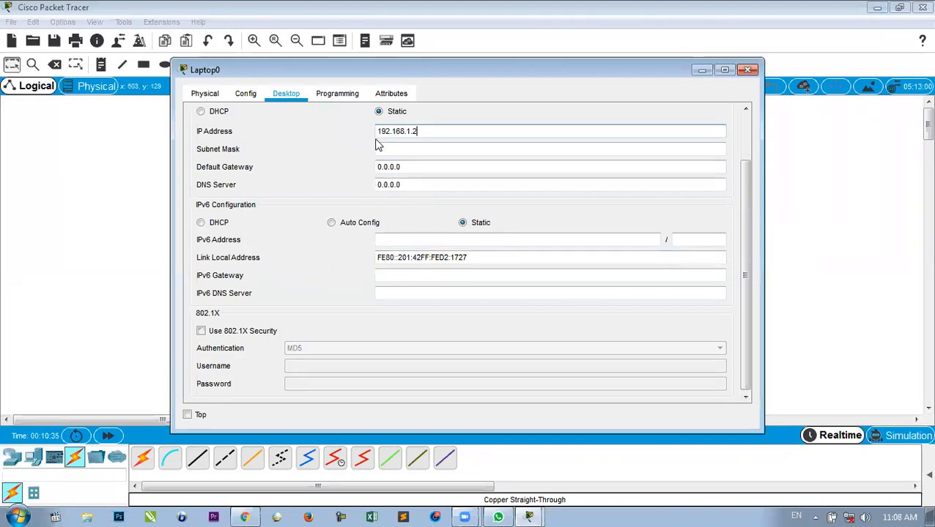
pyautogui.click(414, 146)
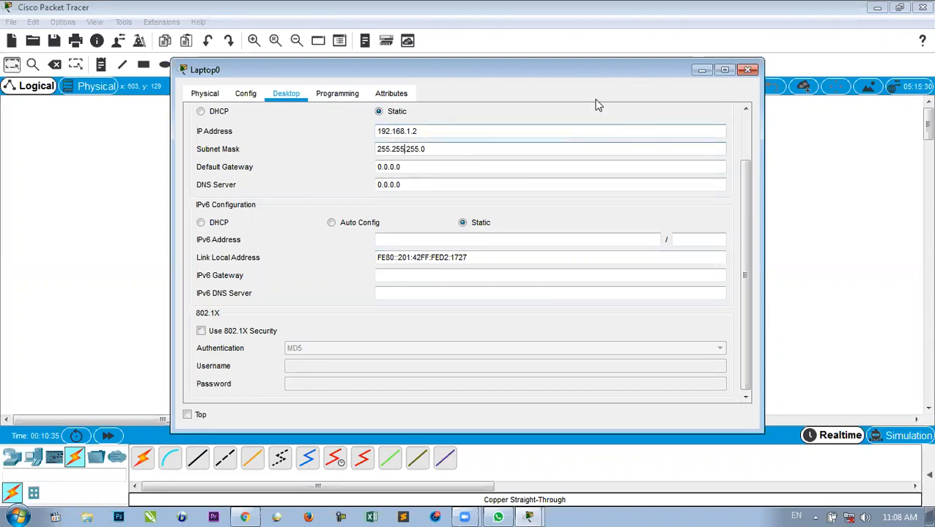
pyautogui.click(747, 69)
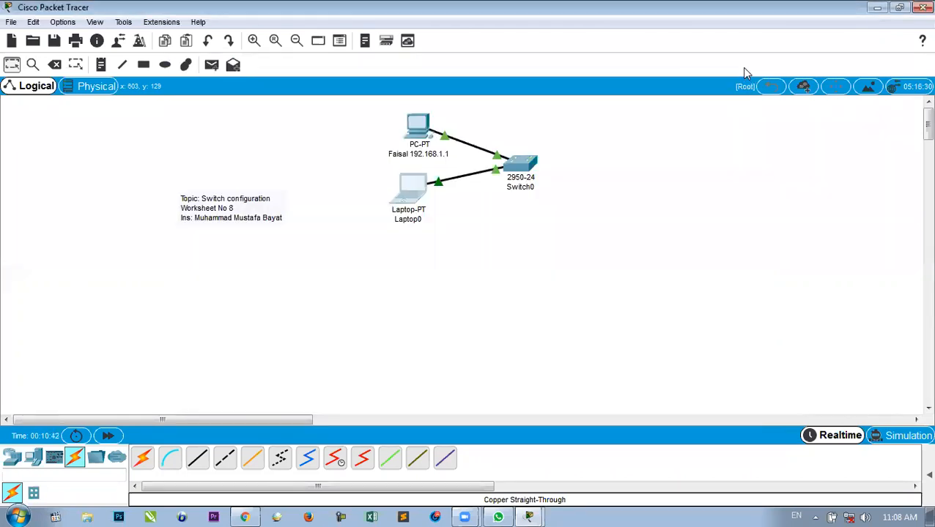
pyautogui.click(492, 45)
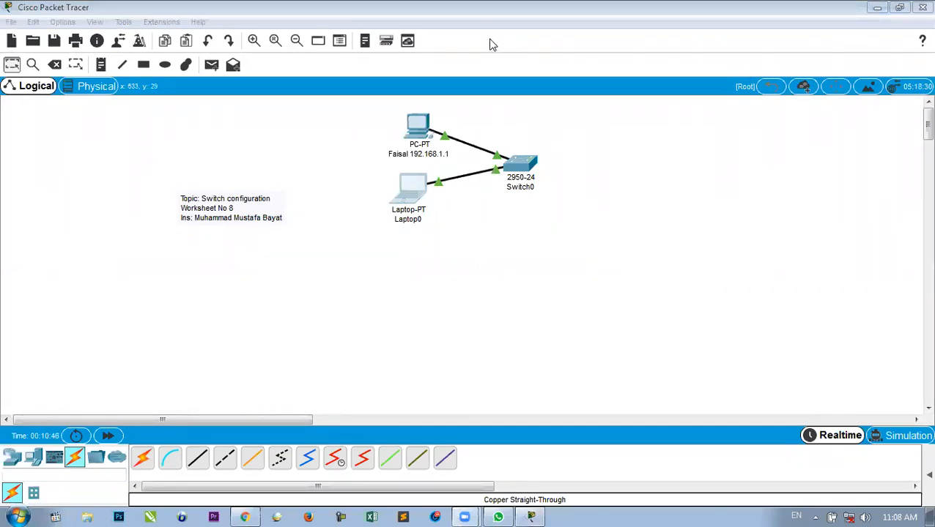
pyautogui.click(411, 219)
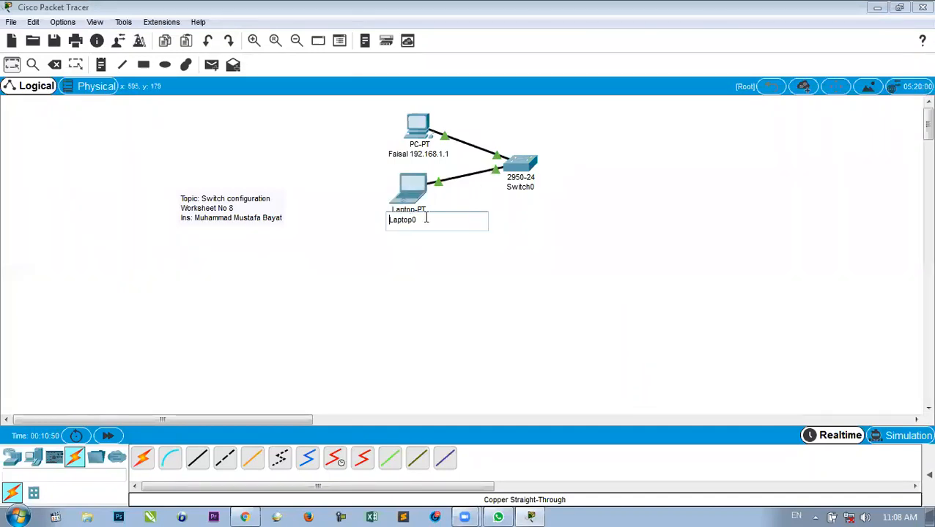
# Rename Laptop0's label to the user's name followed by 192.168.1.2.
pyautogui.hotkey('ctrl', 'a')
pyautogui.write('Bilal')
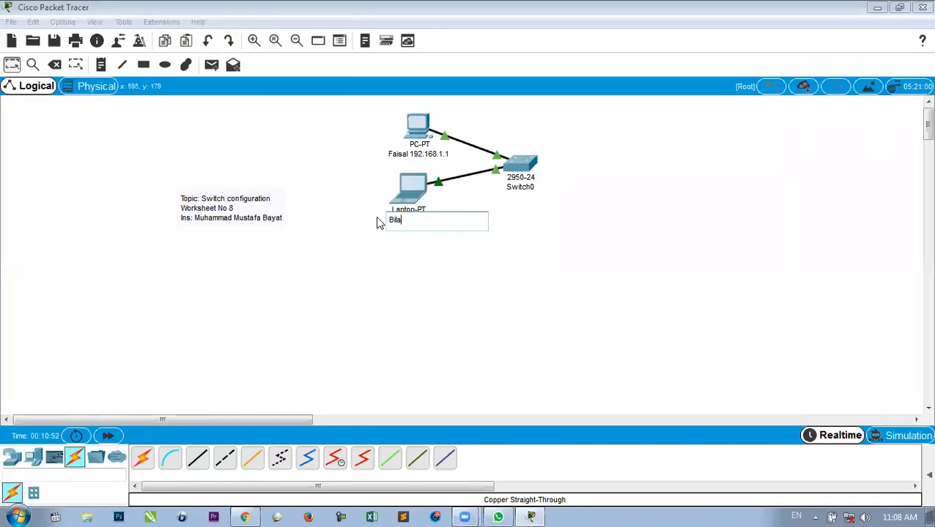
pyautogui.write(' 192.168.1.1')
pyautogui.press('BackSpace')
pyautogui.write('2')
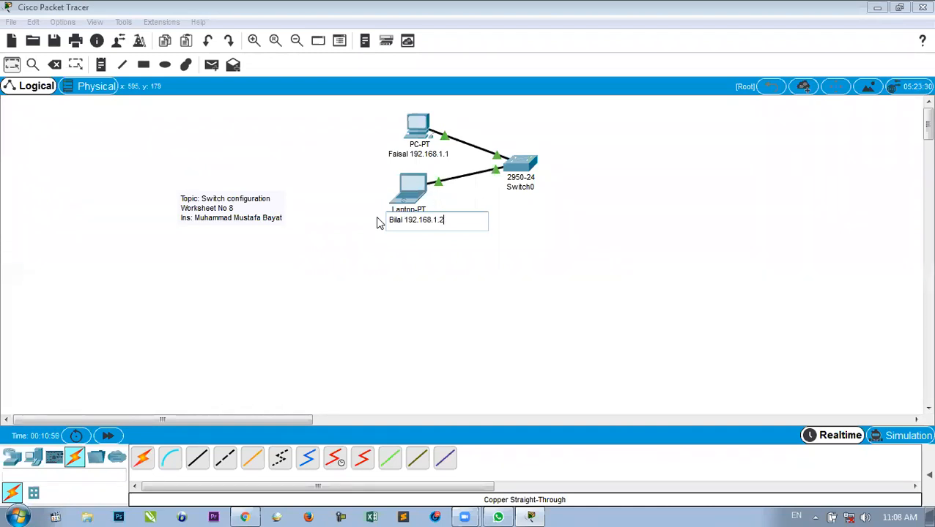
pyautogui.press('Return')
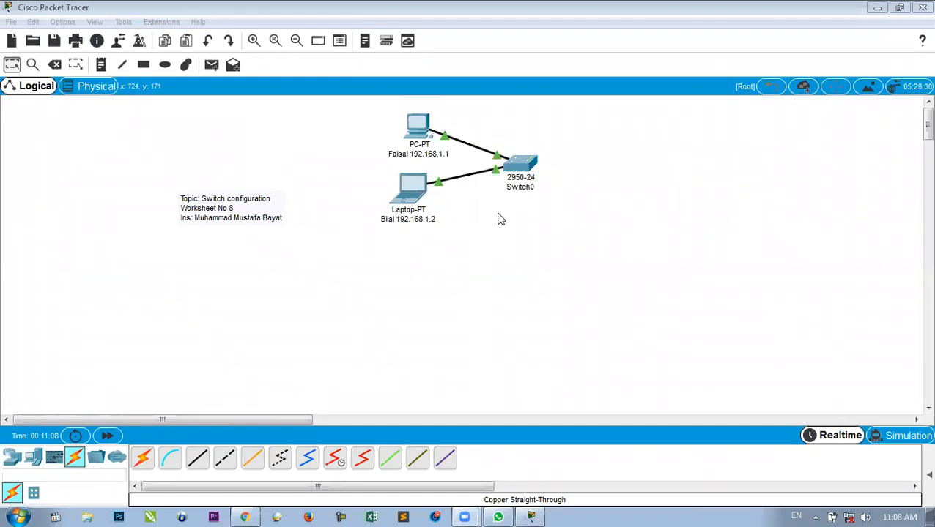
# Place a 2960-24TT switch below the first network, with PC1 and PC2 to its left.
pyautogui.click(16, 458)
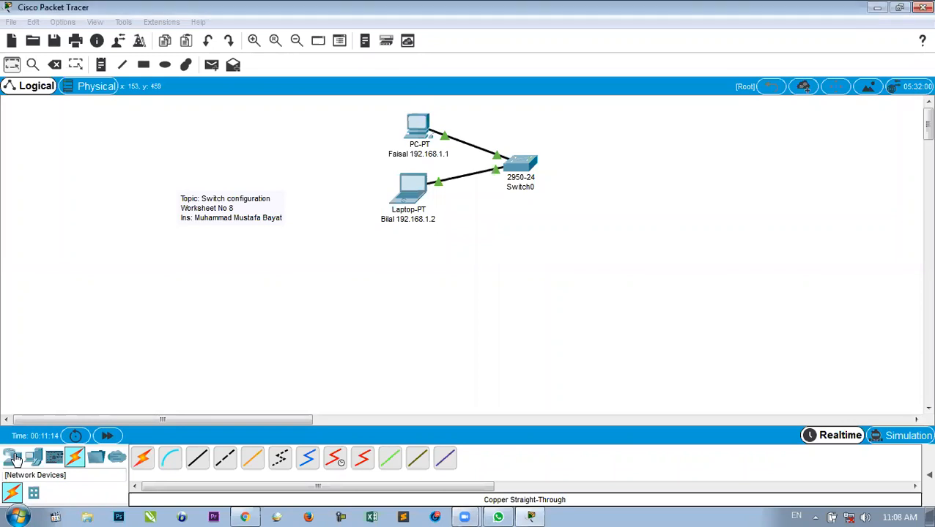
pyautogui.moveTo(34, 496)
pyautogui.mouseDown()
pyautogui.moveTo(220, 410)
pyautogui.moveTo(488, 320)
pyautogui.moveTo(482, 337)
pyautogui.moveTo(442, 336)
pyautogui.moveTo(432, 316)
pyautogui.mouseUp()
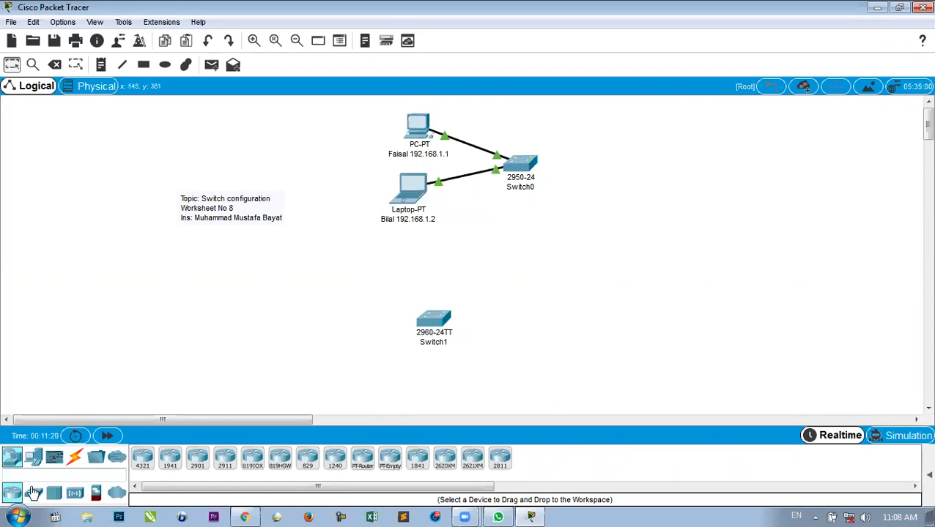
pyautogui.click(33, 462)
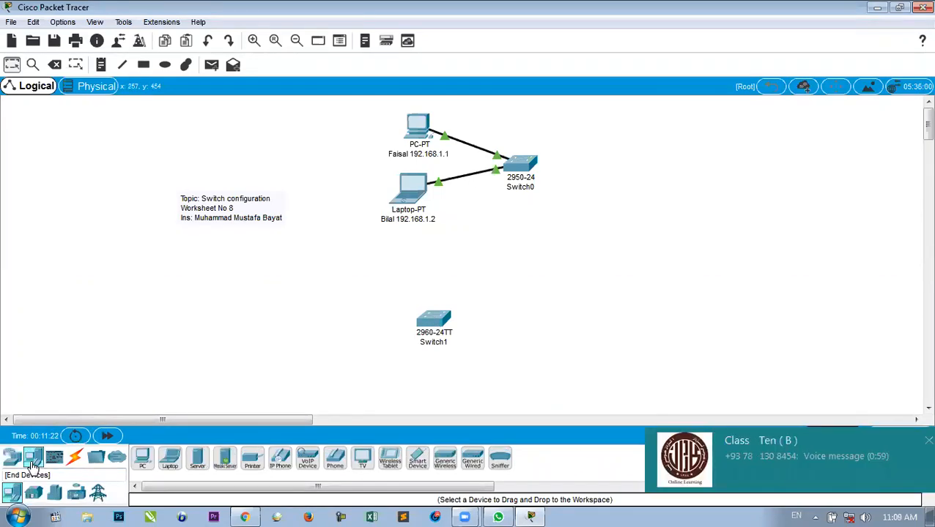
pyautogui.moveTo(141, 456); pyautogui.dragTo(334, 300)
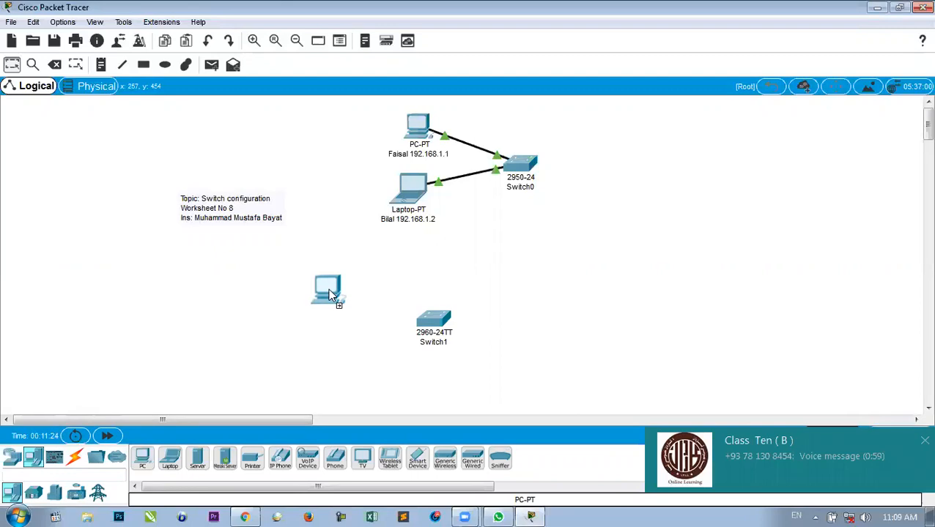
pyautogui.click(327, 281)
pyautogui.click(142, 456)
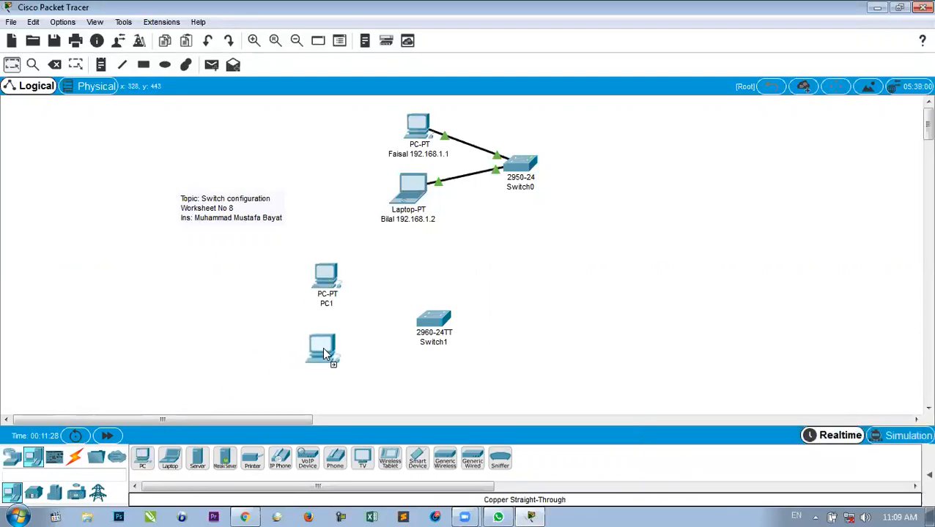
pyautogui.click(321, 353)
# Cable PC1 and PC2 to Switch1 using automatic connection type.
pyautogui.click(75, 457)
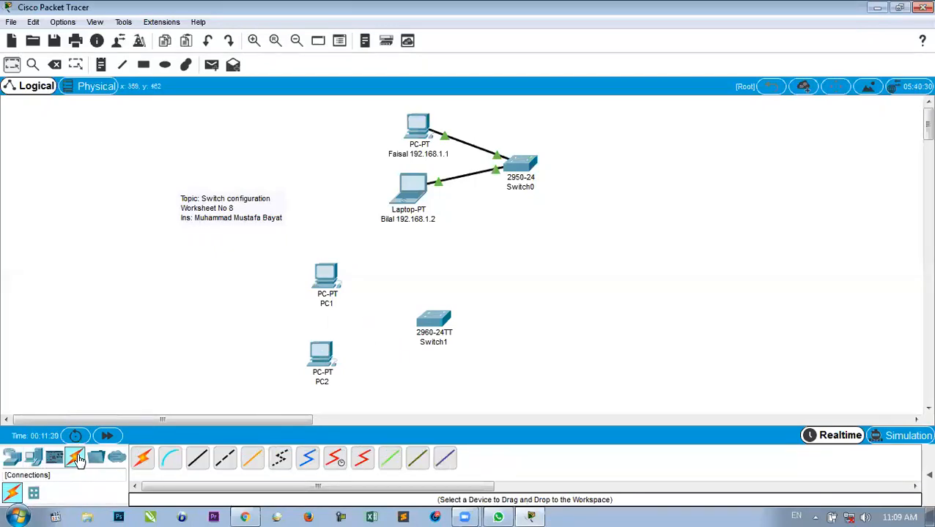
pyautogui.click(143, 460)
pyautogui.click(326, 277)
pyautogui.click(428, 322)
pyautogui.moveTo(429, 323)
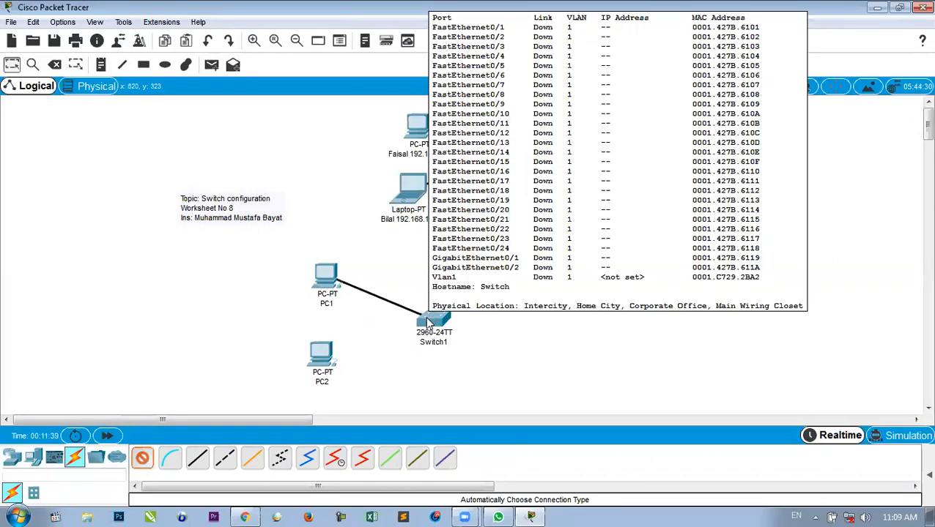
pyautogui.click(144, 462)
pyautogui.click(144, 462)
pyautogui.click(320, 357)
pyautogui.click(432, 322)
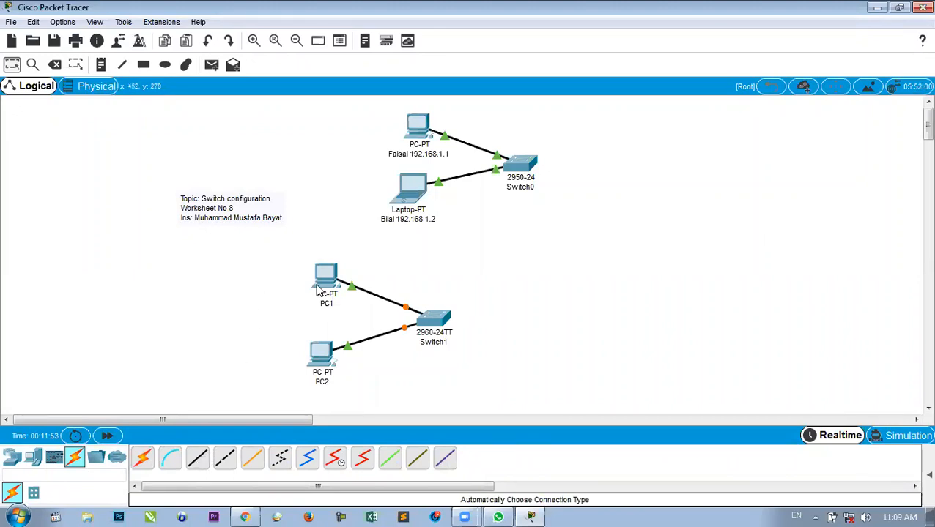
# Relabel PC1 with the user's name and address 192.168.1.3.
pyautogui.click(328, 304)
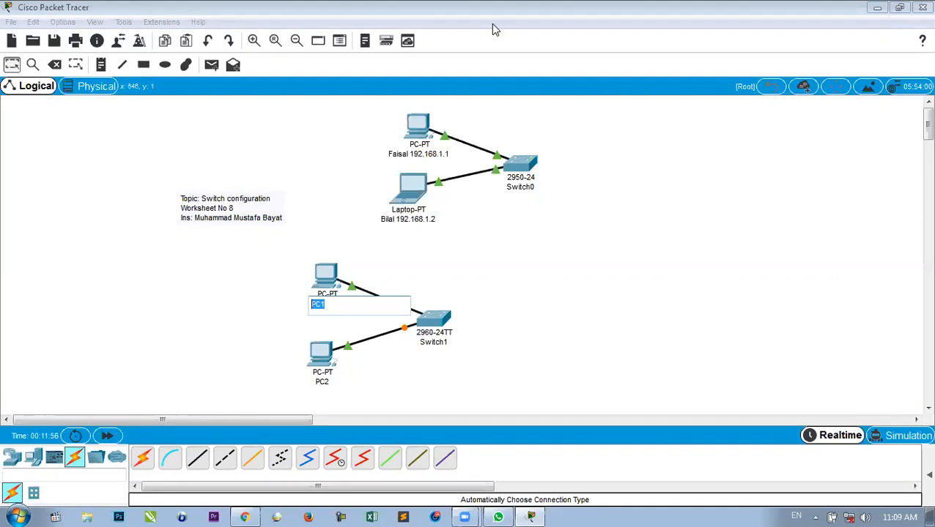
pyautogui.click(328, 301)
pyautogui.moveTo(329, 302); pyautogui.dragTo(302, 303)
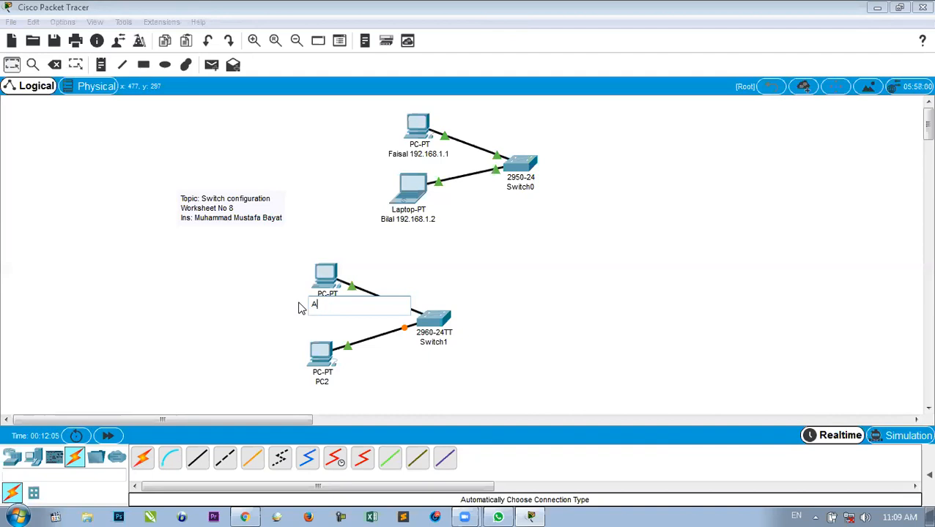
pyautogui.write('Khaliq 192.168.1.1')
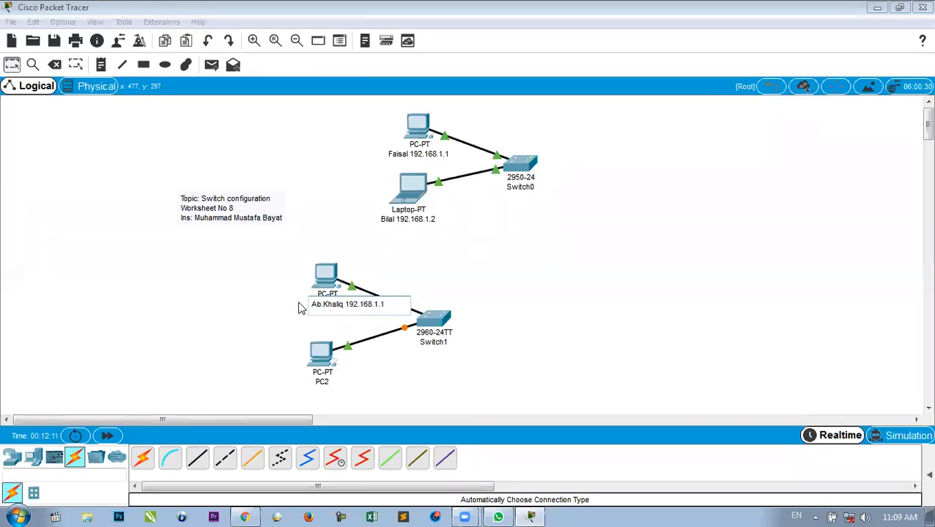
pyautogui.press('BackSpace')
# Clear PC2's label and type its user's name followed by the pasted address.
pyautogui.click(327, 382)
pyautogui.doubleClick(328, 383)
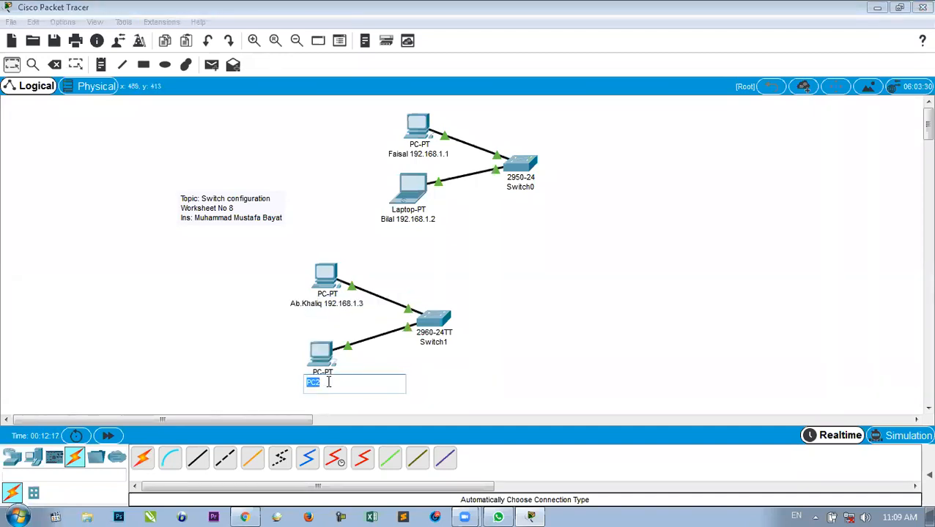
pyautogui.press('BackSpace')
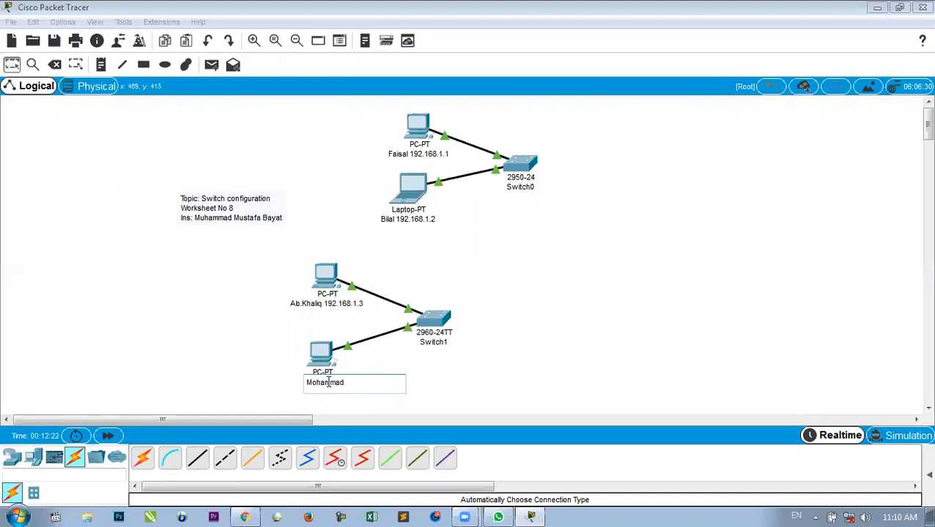
pyautogui.write('192.168.1.1')
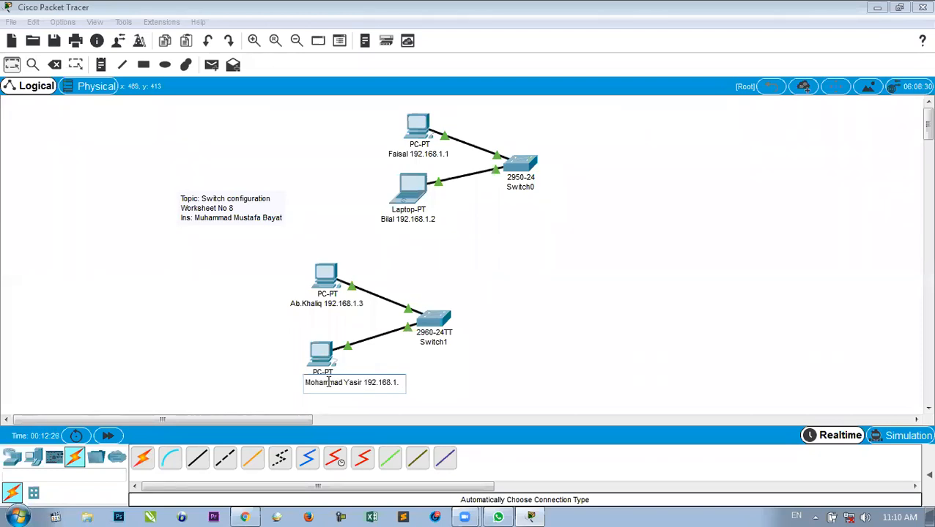
# Give the upper PC's FastEthernet0 IP 192.168.1.3 with mask 255.255.255.0.
pyautogui.click(433, 375)
pyautogui.click(326, 279)
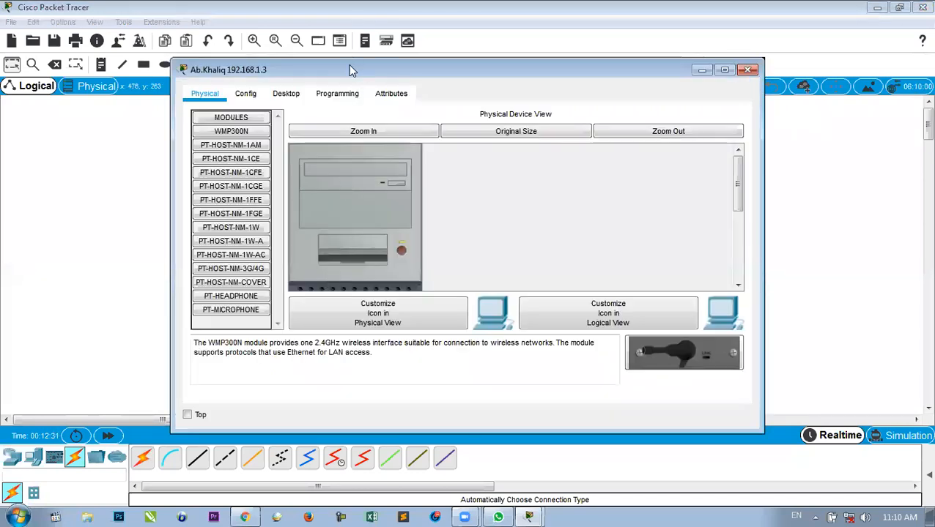
pyautogui.moveTo(348, 73); pyautogui.dragTo(453, 80)
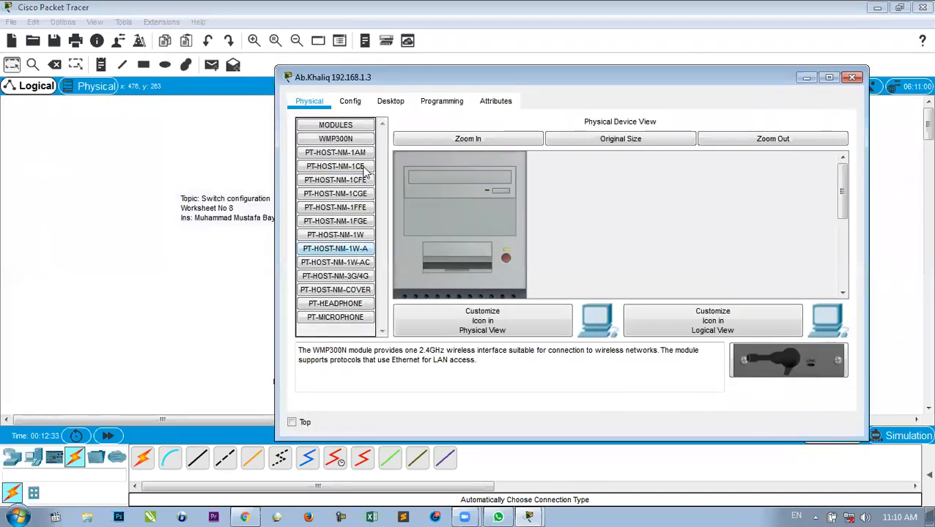
pyautogui.click(350, 99)
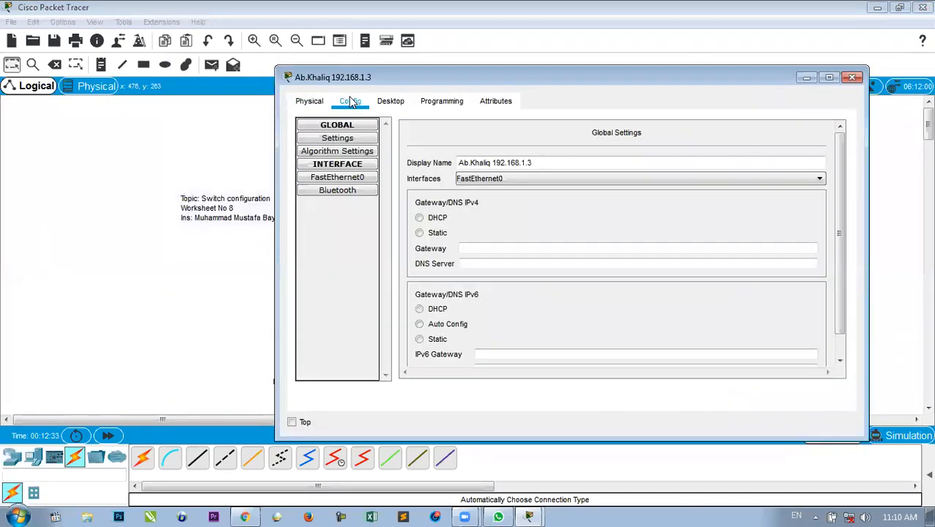
pyautogui.click(333, 179)
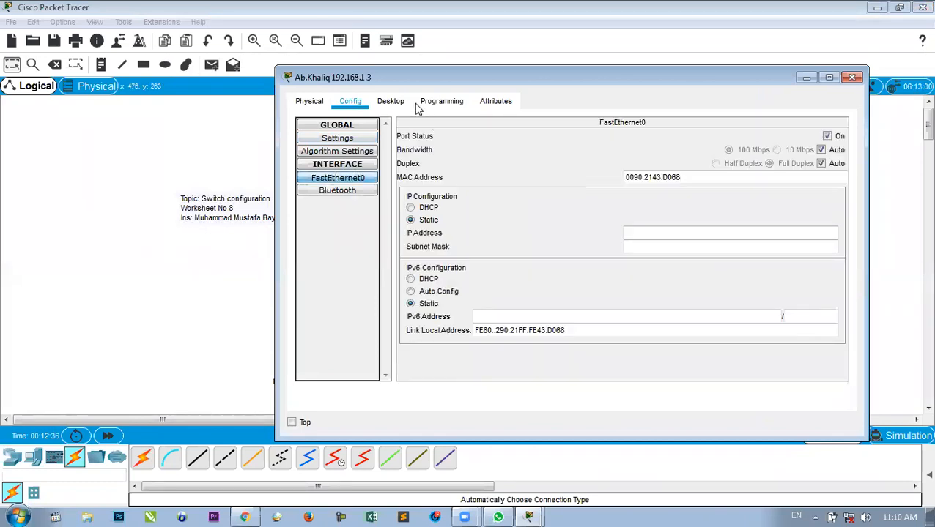
pyautogui.moveTo(395, 80); pyautogui.dragTo(511, 84)
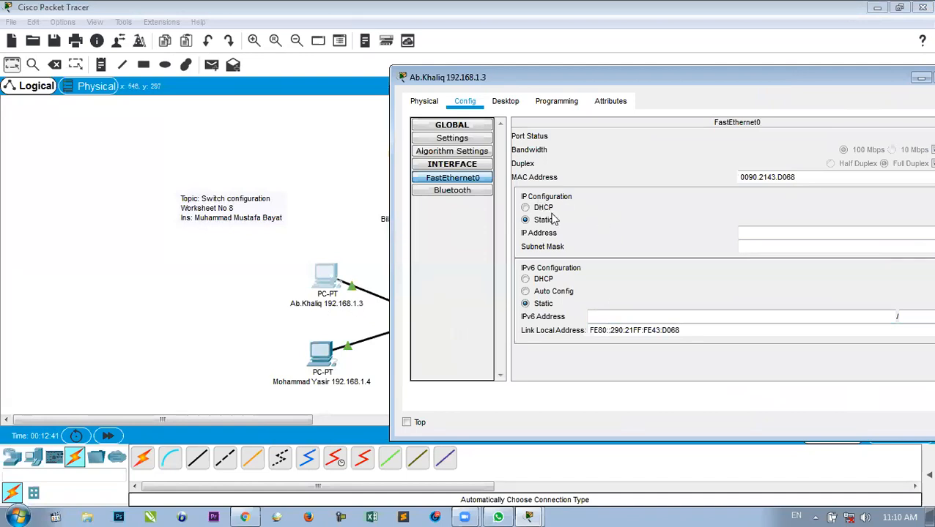
pyautogui.click(747, 233)
pyautogui.write('192.168.1.1')
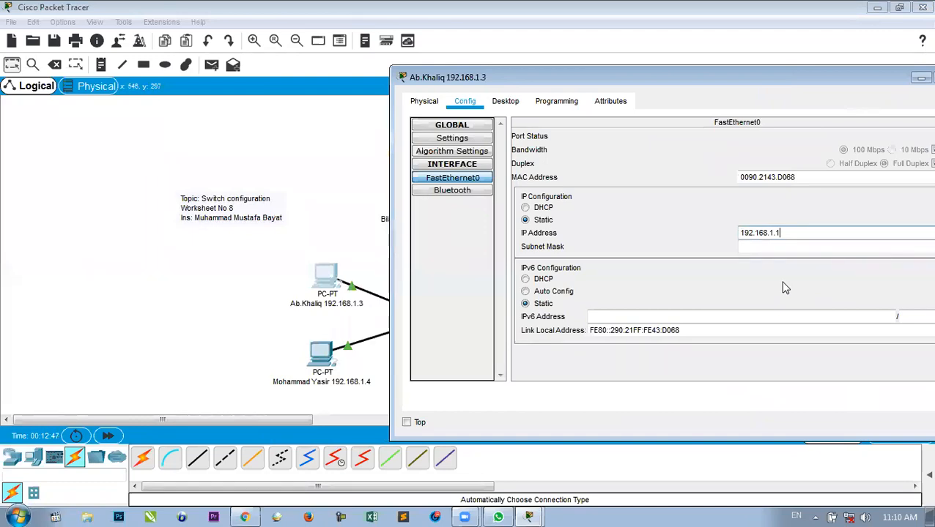
pyautogui.press('BackSpace')
pyautogui.write('3')
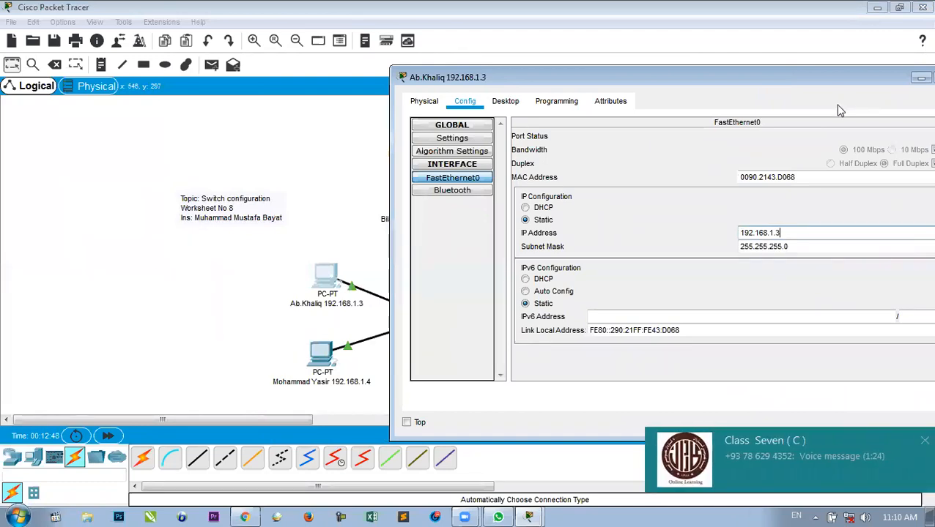
pyautogui.moveTo(833, 83); pyautogui.dragTo(754, 83)
# Give the lower PC on Switch1 static IP 192.168.1.4 with the default mask 255.255.255.0.
pyautogui.click(886, 76)
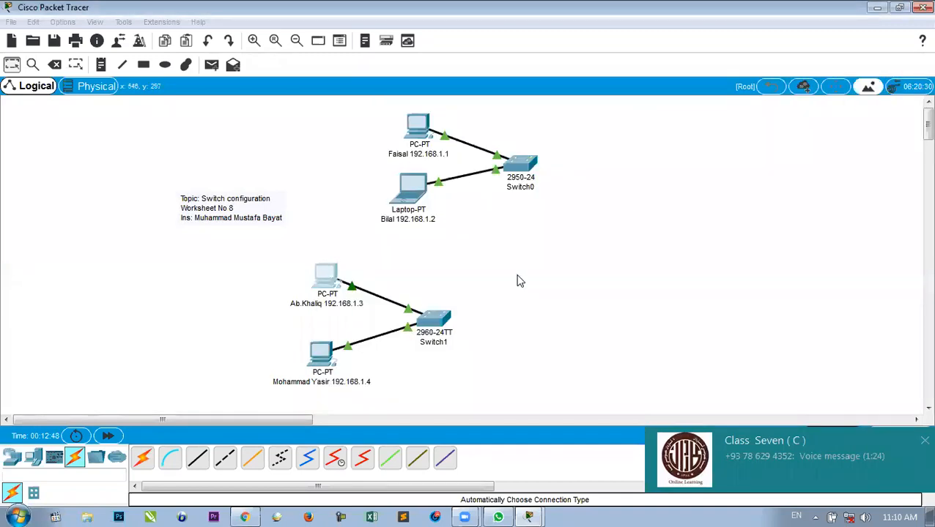
pyautogui.click(322, 356)
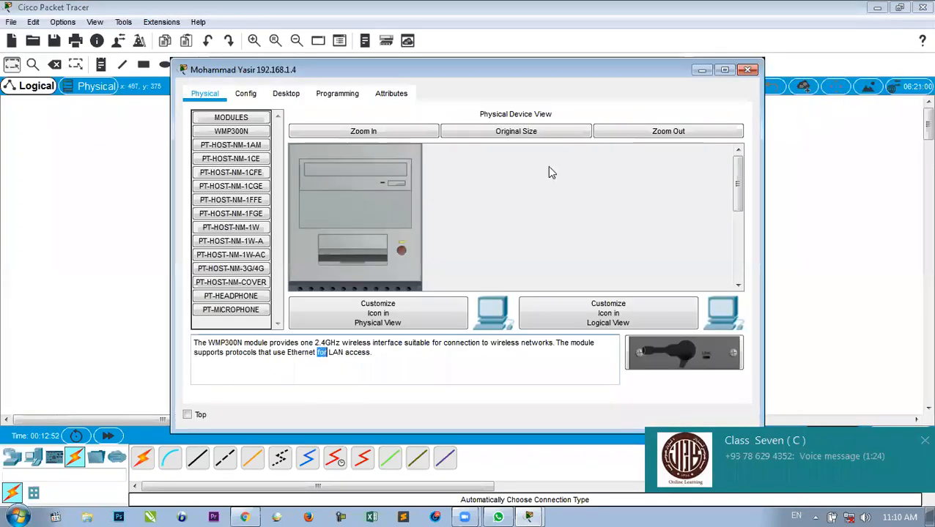
pyautogui.moveTo(347, 71); pyautogui.dragTo(455, 47)
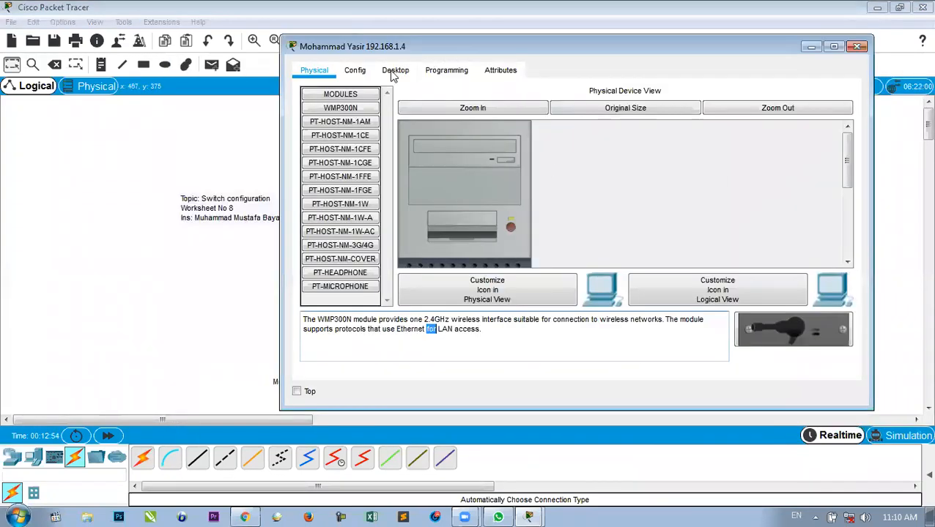
pyautogui.click(395, 69)
pyautogui.click(354, 114)
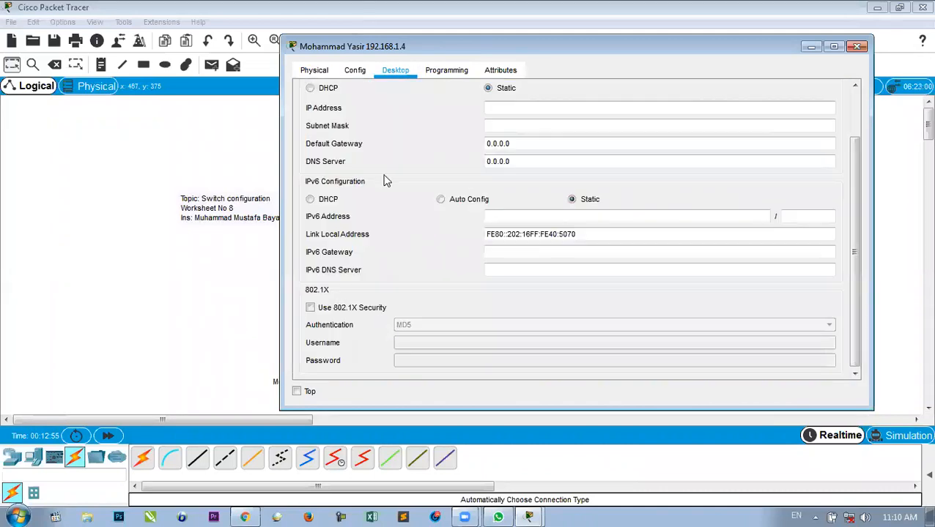
pyautogui.click(516, 107)
pyautogui.write('192.168.1')
pyautogui.press('BackSpace')
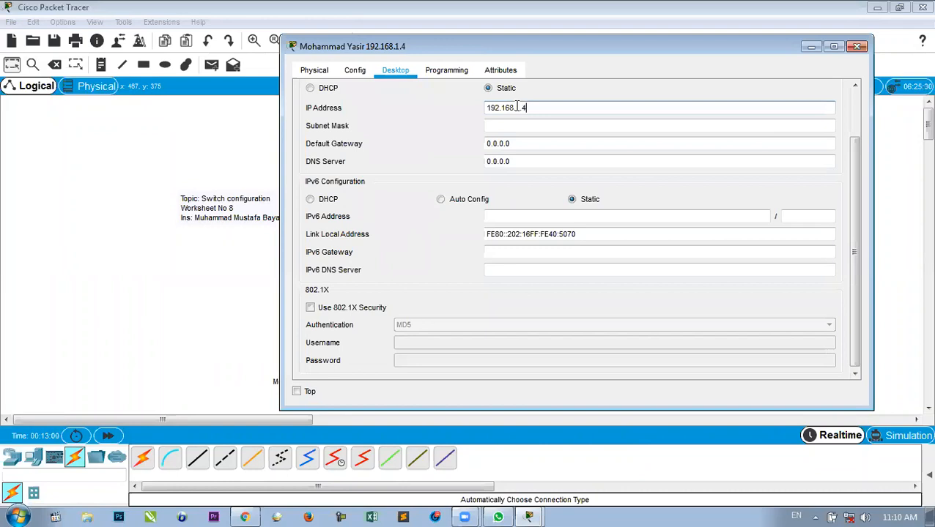
pyautogui.click(522, 125)
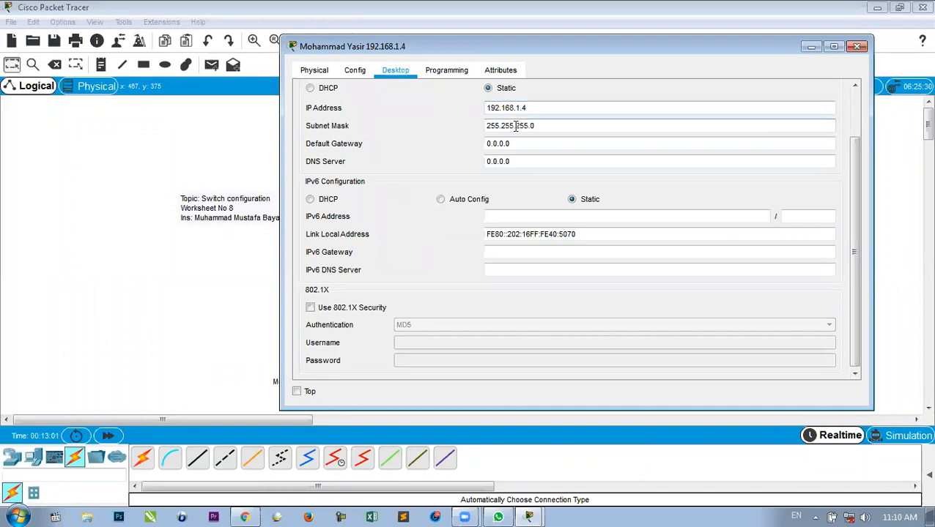
pyautogui.click(857, 47)
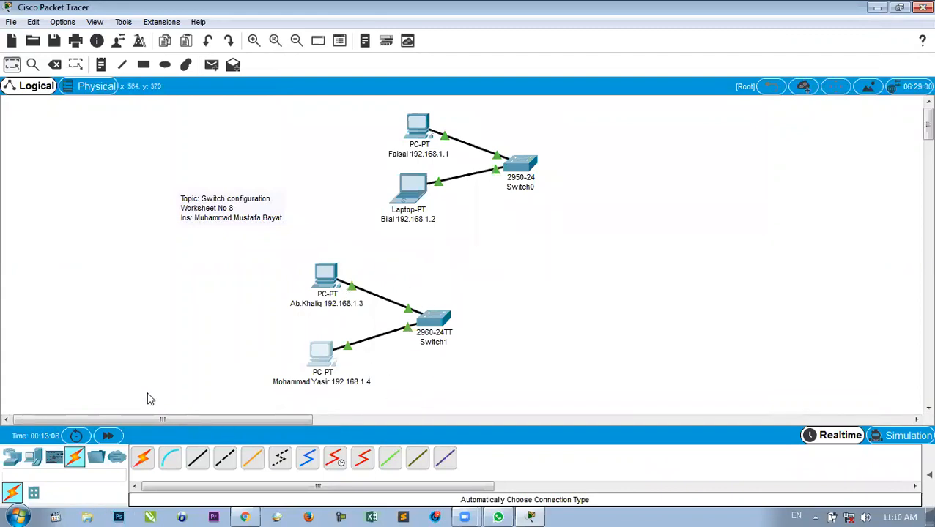
# Place a new 2960 switch, a PC and a laptop on the right of the canvas.
pyautogui.click(14, 460)
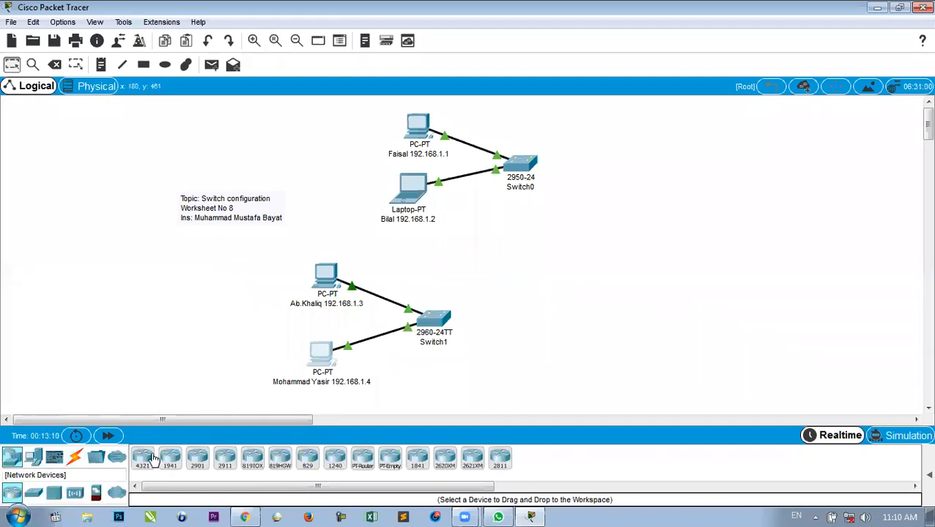
pyautogui.moveTo(42, 498); pyautogui.dragTo(694, 332)
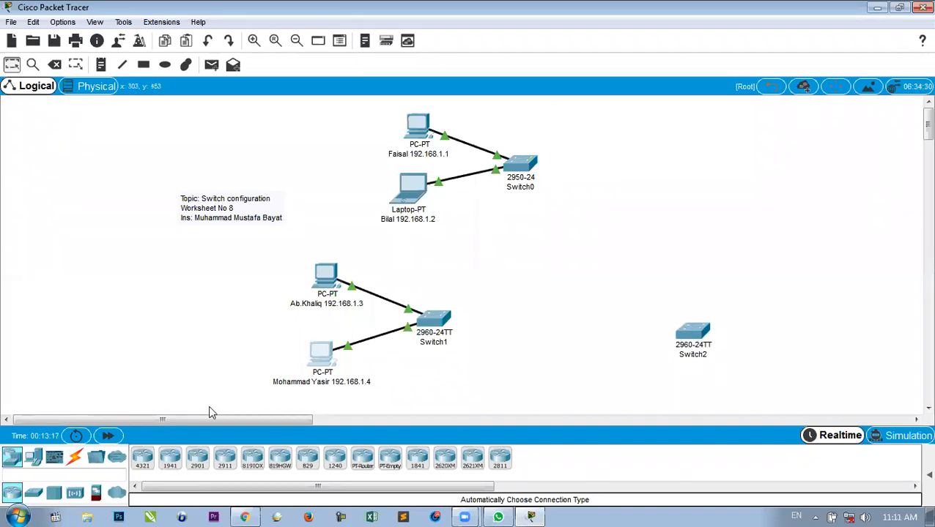
pyautogui.click(34, 457)
pyautogui.moveTo(142, 459); pyautogui.dragTo(802, 271)
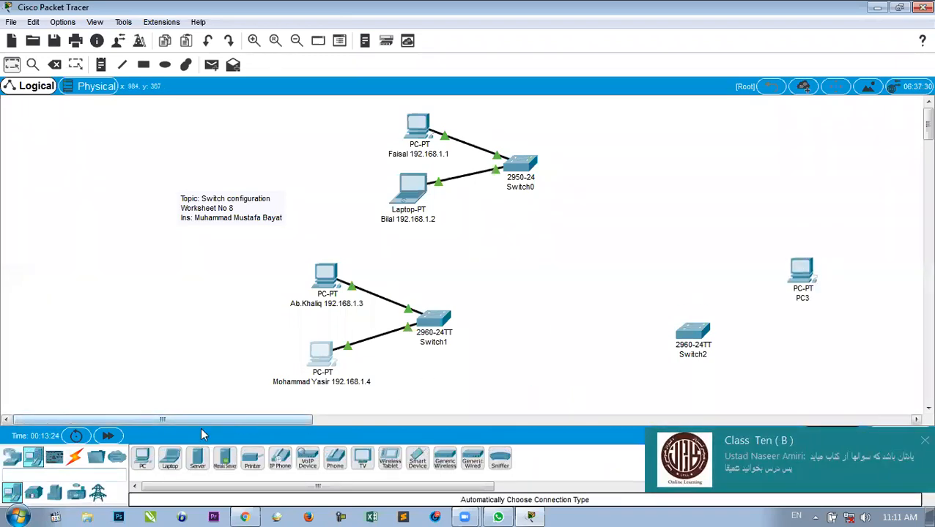
pyautogui.moveTo(170, 458); pyautogui.dragTo(792, 358)
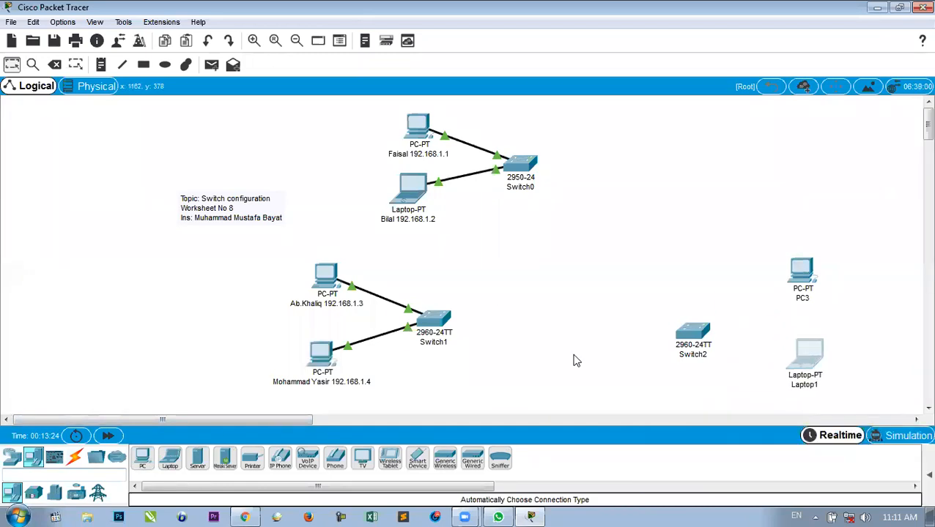
# Cable PC3 and Laptop1 to Switch2 using automatic connections.
pyautogui.click(74, 457)
pyautogui.click(142, 459)
pyautogui.click(685, 334)
pyautogui.click(800, 273)
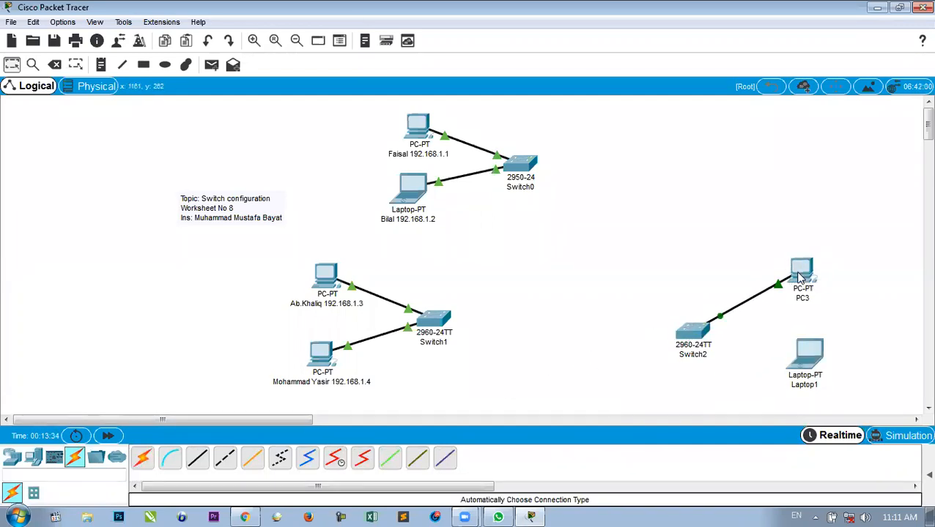
pyautogui.click(144, 459)
pyautogui.click(688, 333)
pyautogui.click(797, 364)
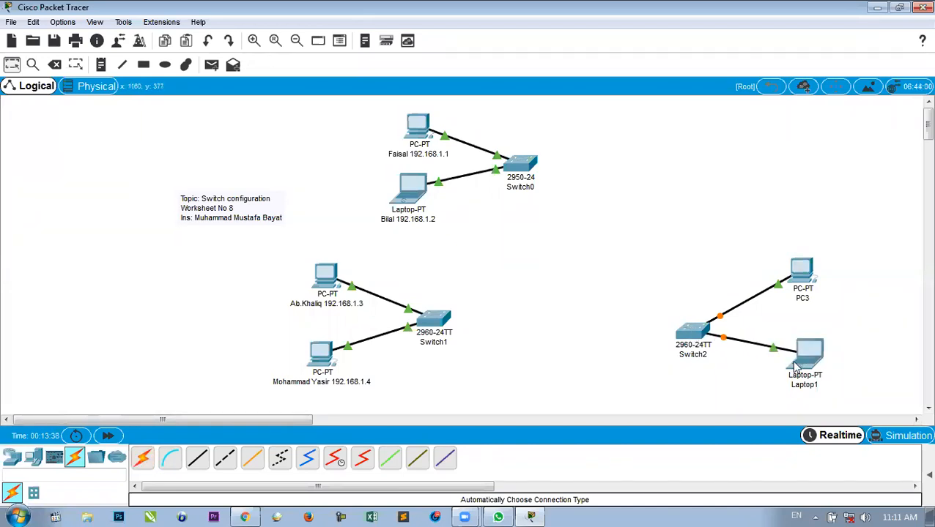
pyautogui.click(803, 297)
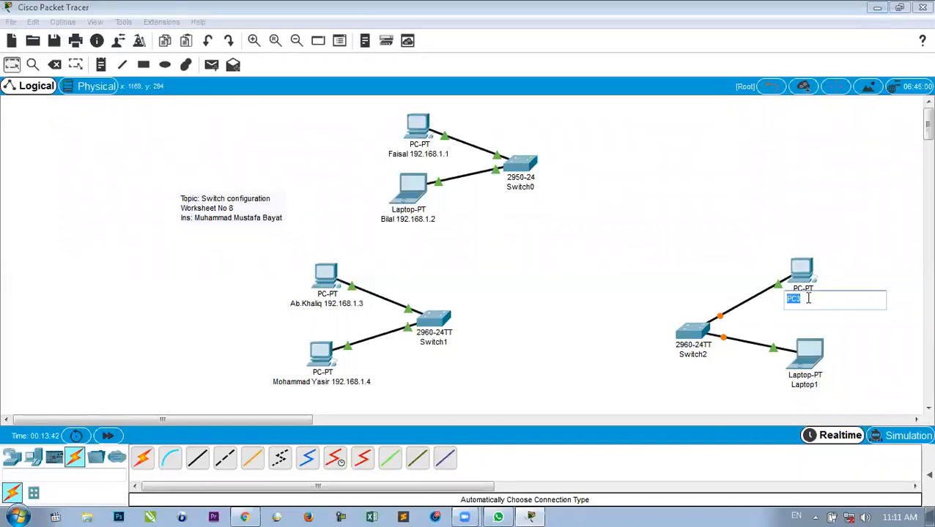
# Relabel PC3 with its user's name and the address 192.168.1.5.
pyautogui.press('BackSpace')
pyautogui.write('Shar')
pyautogui.press('BackSpace')
pyautogui.write('hram 192.168.1.1')
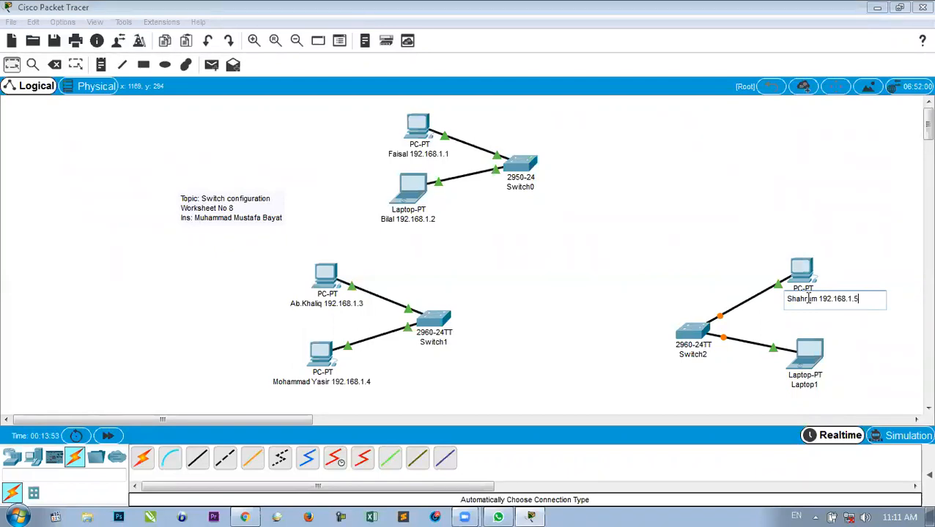
pyautogui.click(805, 385)
# Relabel Laptop1 with its user's name and the address 192.168.1.6.
pyautogui.moveTo(813, 385); pyautogui.dragTo(780, 386)
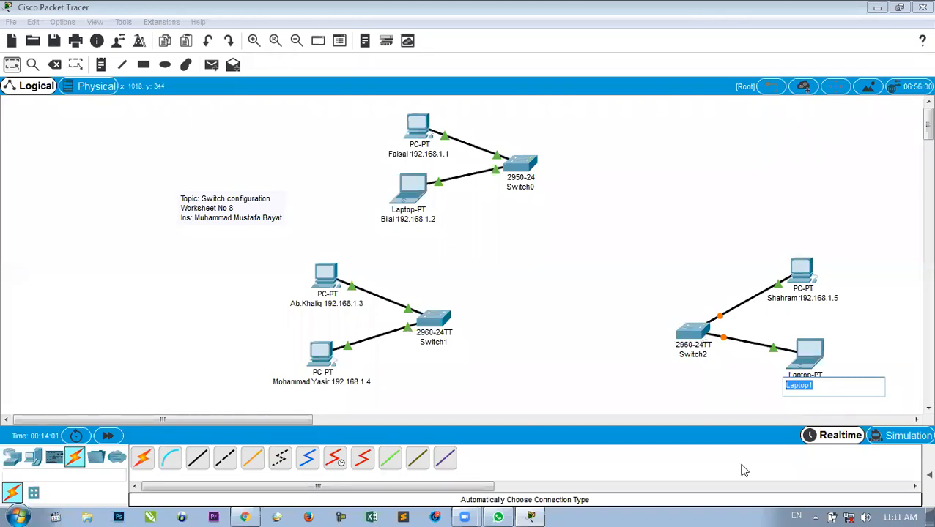
pyautogui.click(291, 217)
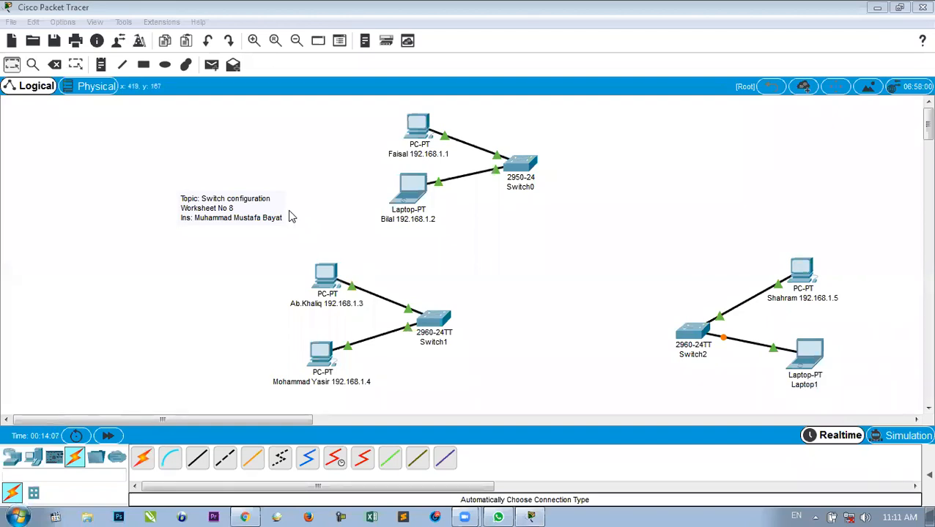
pyautogui.click(805, 384)
pyautogui.moveTo(813, 386); pyautogui.dragTo(768, 391)
pyautogui.write('Su')
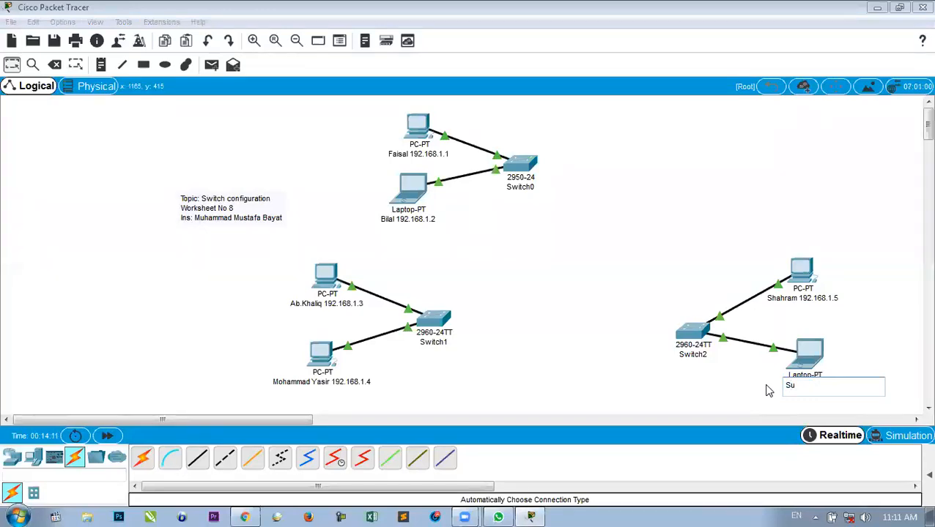
pyautogui.write('laiman ')
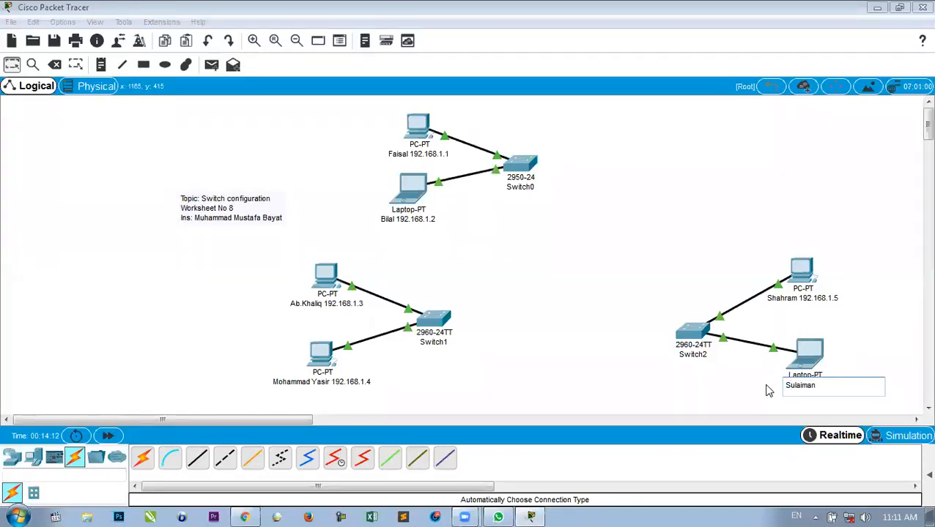
pyautogui.write('192.168.1.1')
pyautogui.click(726, 386)
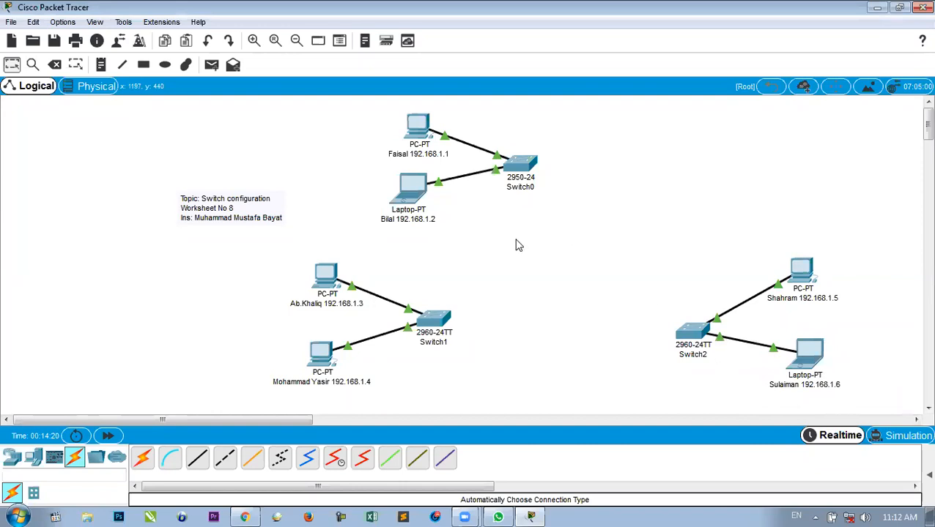
pyautogui.click(293, 116)
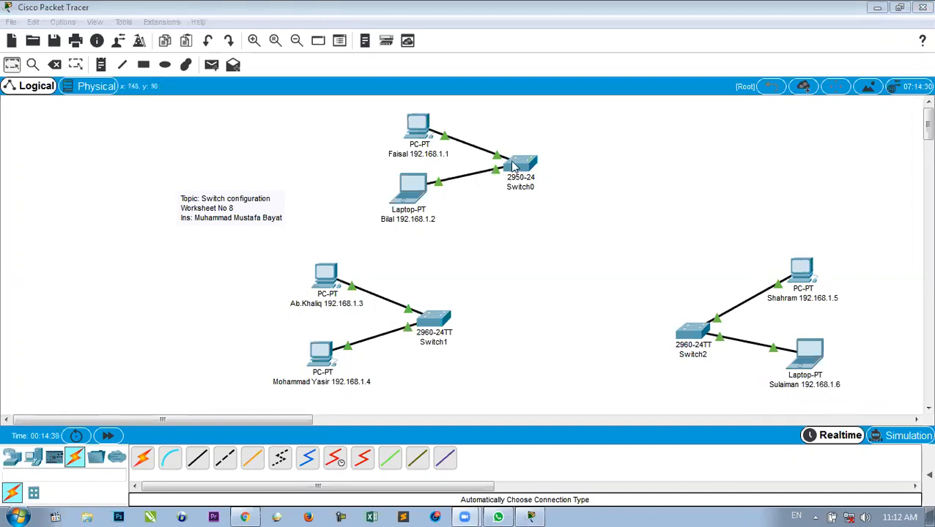
pyautogui.moveTo(570, 291); pyautogui.dragTo(608, 309)
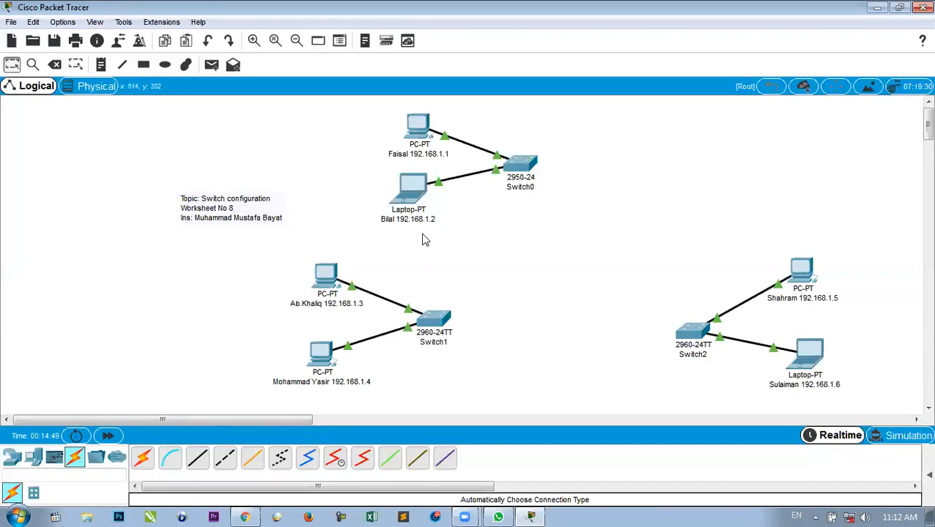
# Link Switch1 to a Switch0 port with a Copper Cross-Over cable.
pyautogui.click(227, 460)
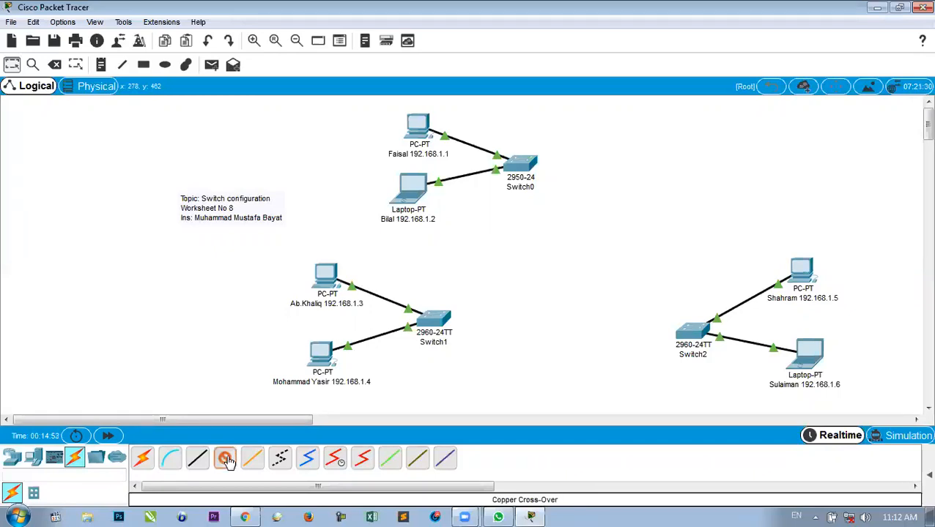
pyautogui.click(432, 317)
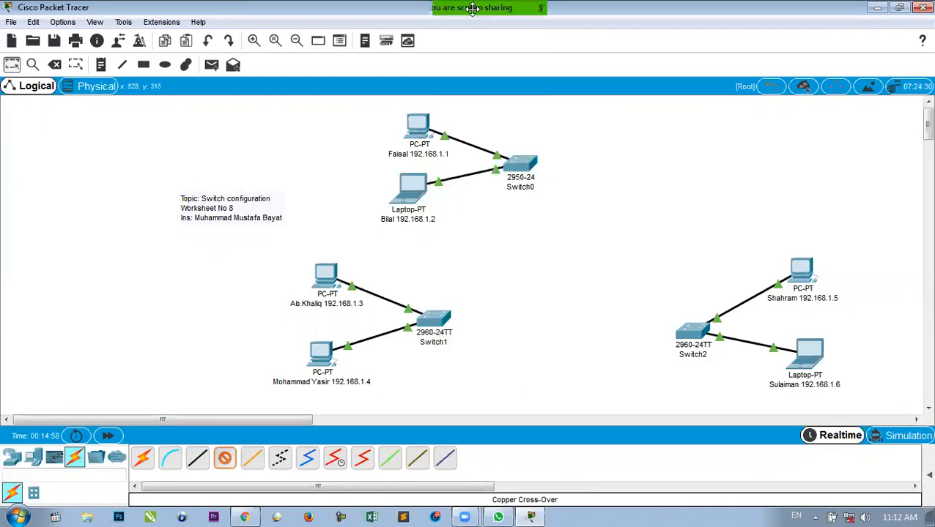
pyautogui.click(515, 165)
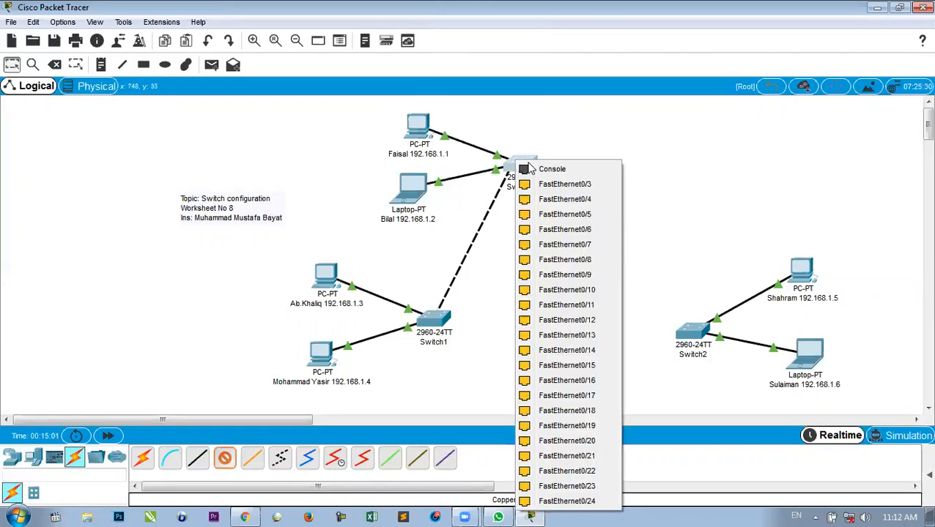
pyautogui.click(523, 167)
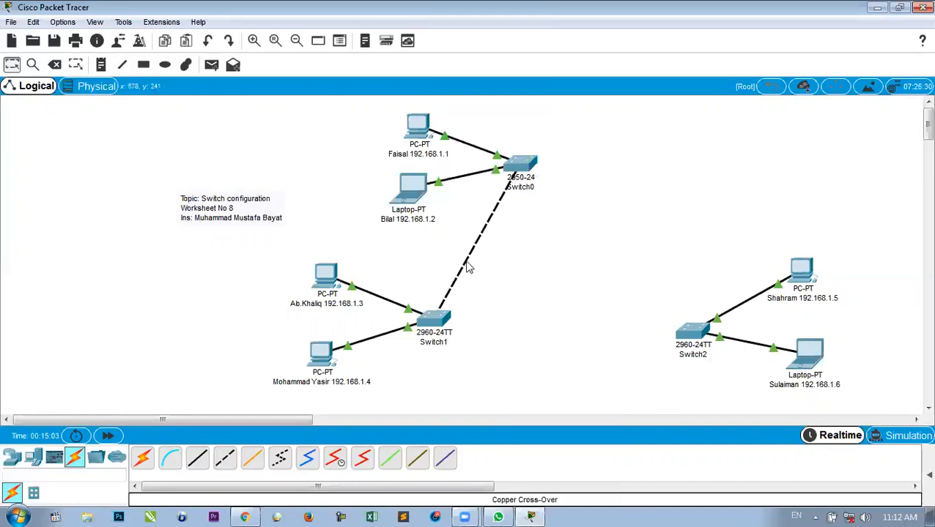
# Link Switch1 to Switch2 with an automatic connection.
pyautogui.click(146, 461)
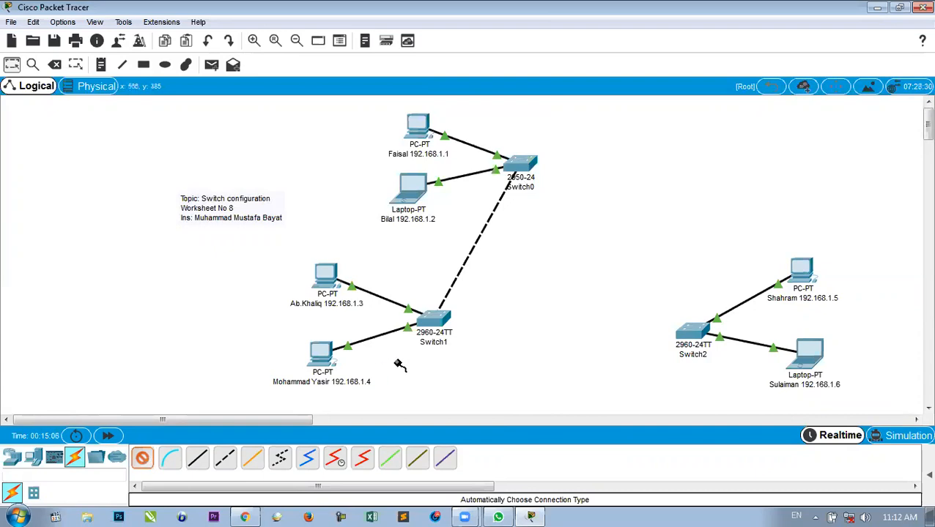
pyautogui.click(438, 319)
pyautogui.click(687, 332)
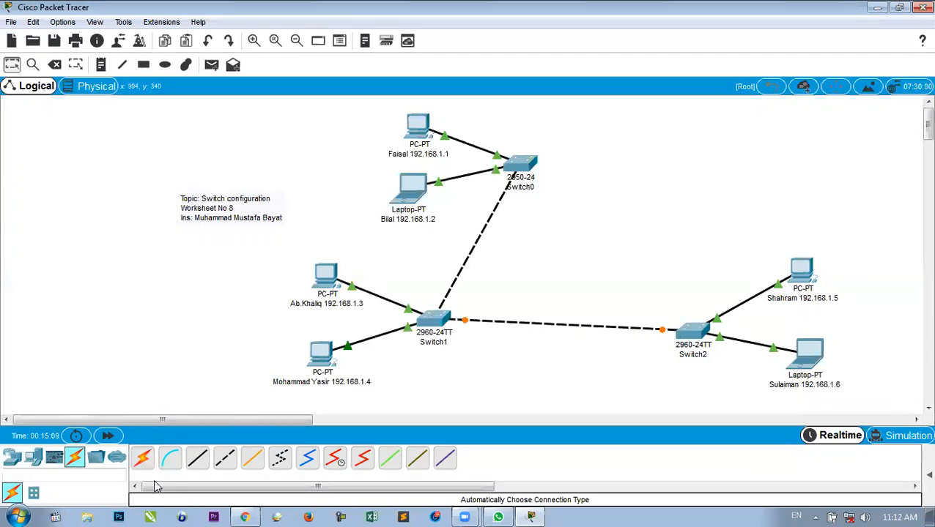
pyautogui.click(143, 459)
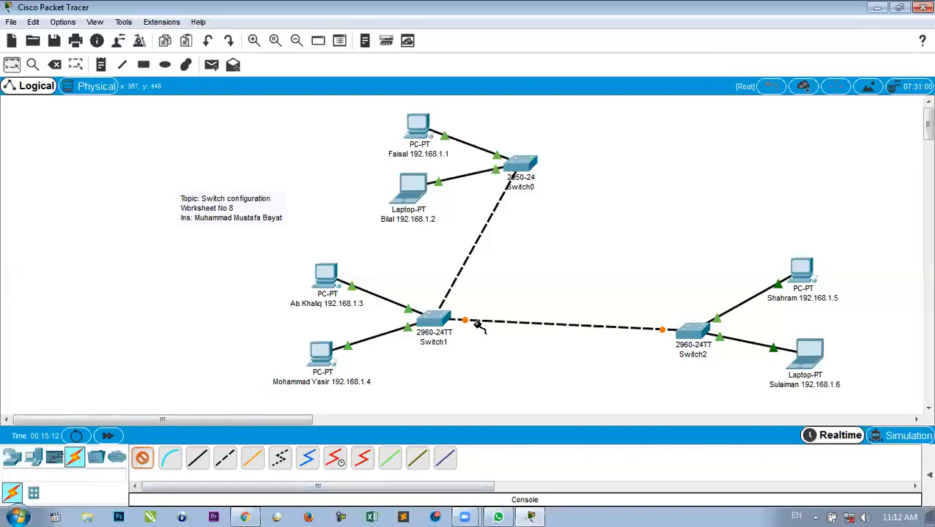
pyautogui.click(524, 172)
# Connect Switch0 to Switch2 and reposition the switches into a triangle.
pyautogui.click(688, 332)
pyautogui.moveTo(690, 331); pyautogui.dragTo(657, 298)
pyautogui.moveTo(523, 161); pyautogui.dragTo(549, 142)
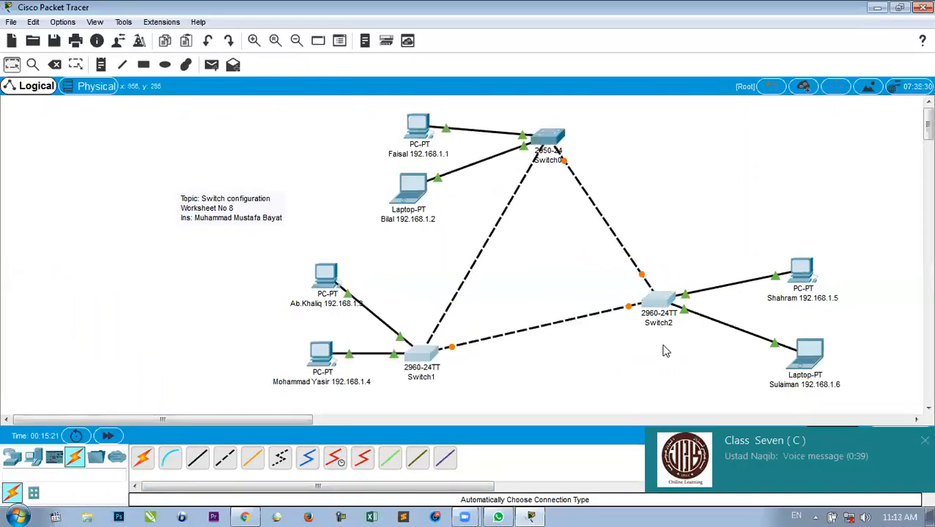
pyautogui.moveTo(605, 248); pyautogui.dragTo(664, 348)
pyautogui.moveTo(730, 340); pyautogui.dragTo(852, 375)
# Rearrange the PCs and laptops neatly around their switches.
pyautogui.moveTo(810, 270); pyautogui.dragTo(843, 271)
pyautogui.moveTo(326, 350); pyautogui.dragTo(312, 370)
pyautogui.moveTo(323, 286); pyautogui.dragTo(308, 322)
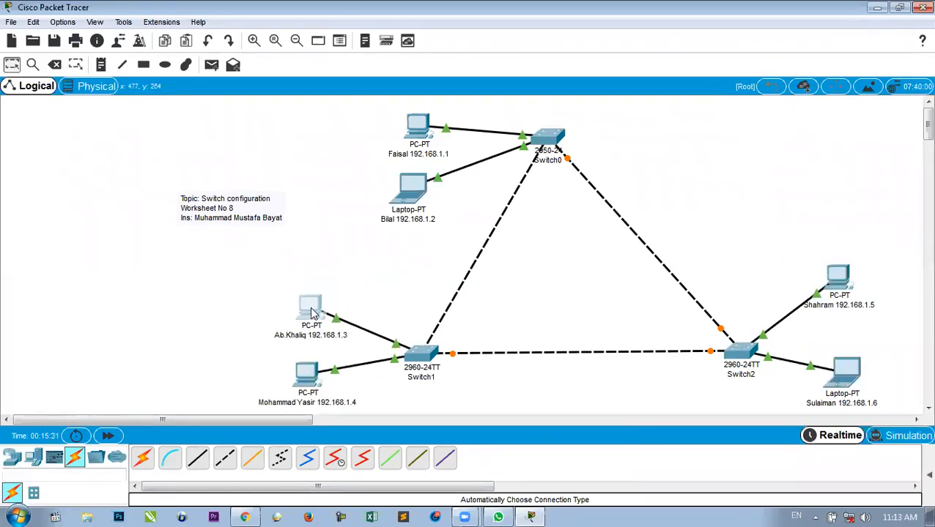
pyautogui.moveTo(422, 129); pyautogui.dragTo(408, 117)
pyautogui.moveTo(412, 185); pyautogui.dragTo(406, 169)
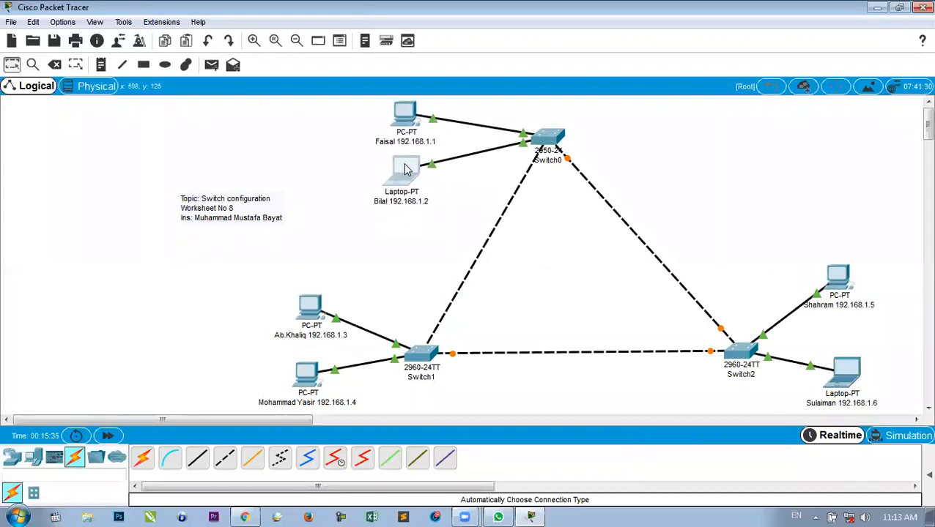
pyautogui.moveTo(406, 169); pyautogui.dragTo(406, 169)
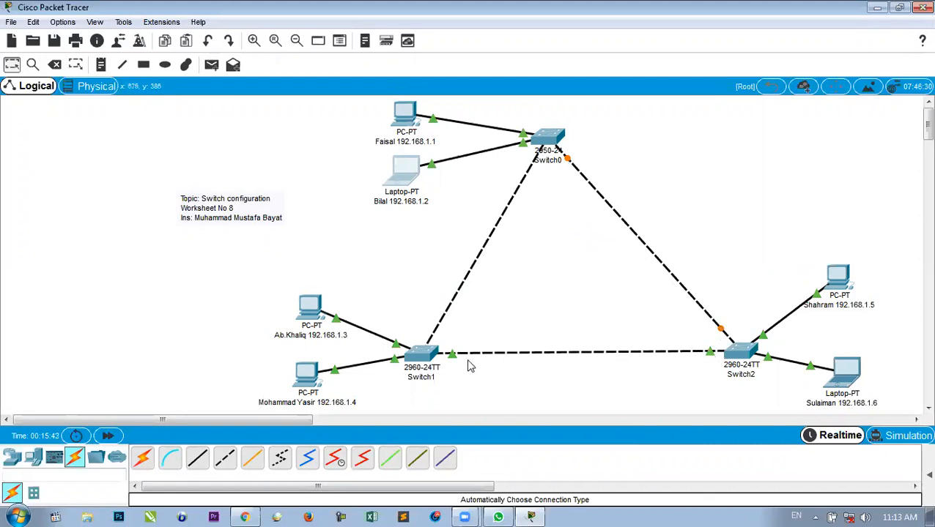
pyautogui.moveTo(656, 360); pyautogui.dragTo(579, 173)
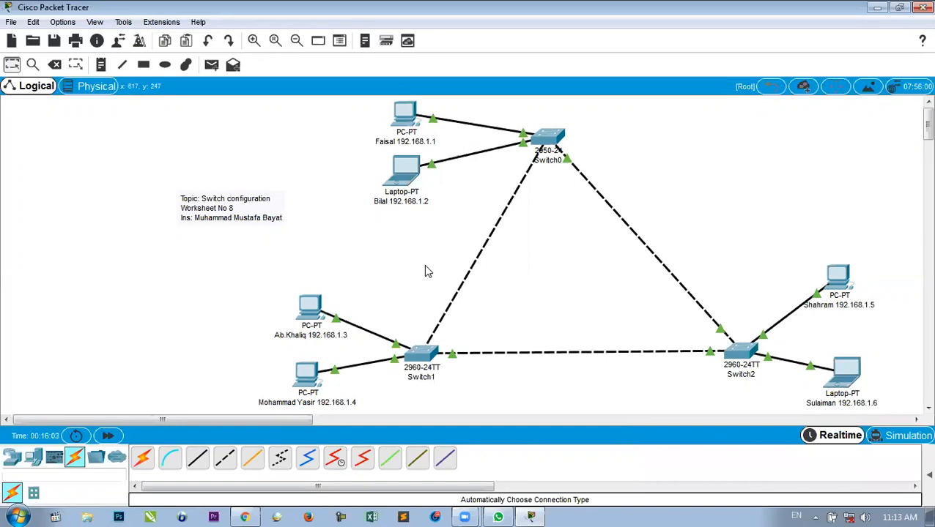
# Delete the Switch0–Switch1 link and recable Switch1 to Switch0 with an automatic connection.
pyautogui.click(54, 65)
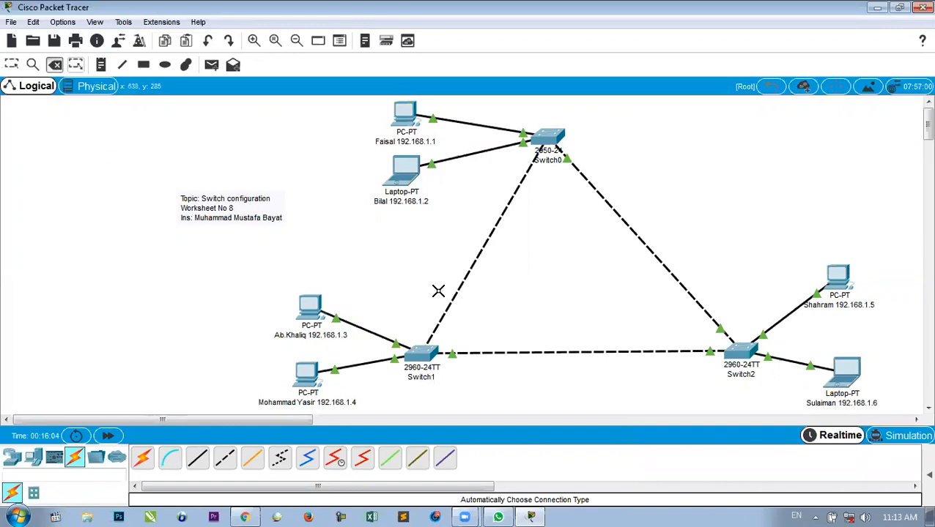
pyautogui.click(476, 263)
pyautogui.click(143, 463)
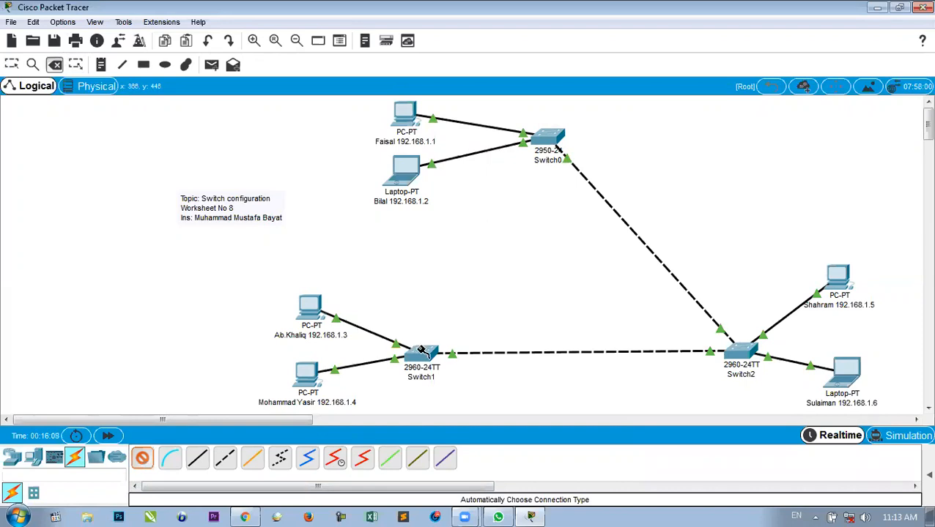
pyautogui.click(422, 353)
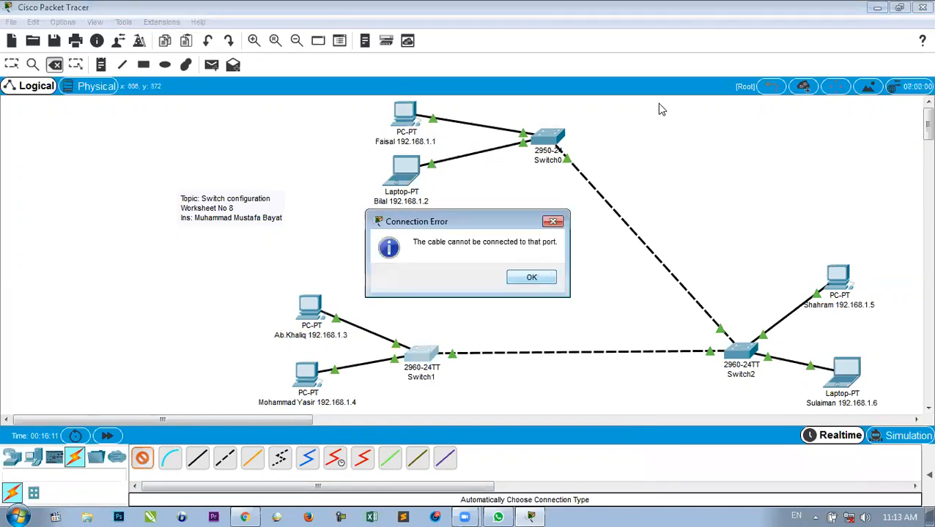
pyautogui.click(532, 279)
pyautogui.click(425, 355)
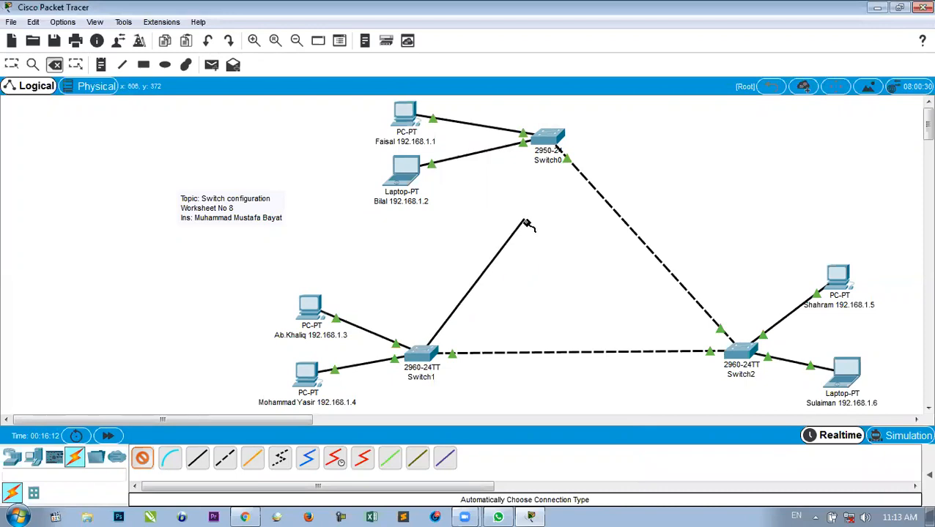
pyautogui.click(548, 140)
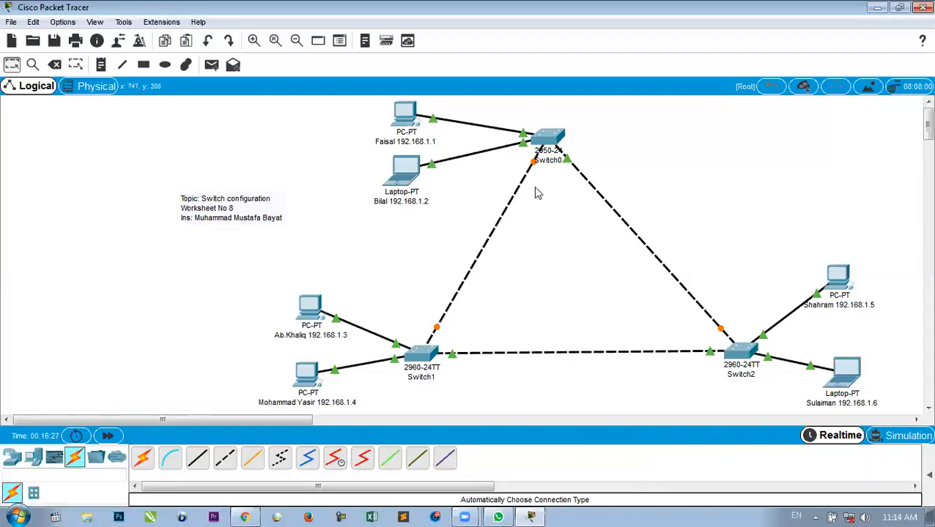
pyautogui.moveTo(548, 141)
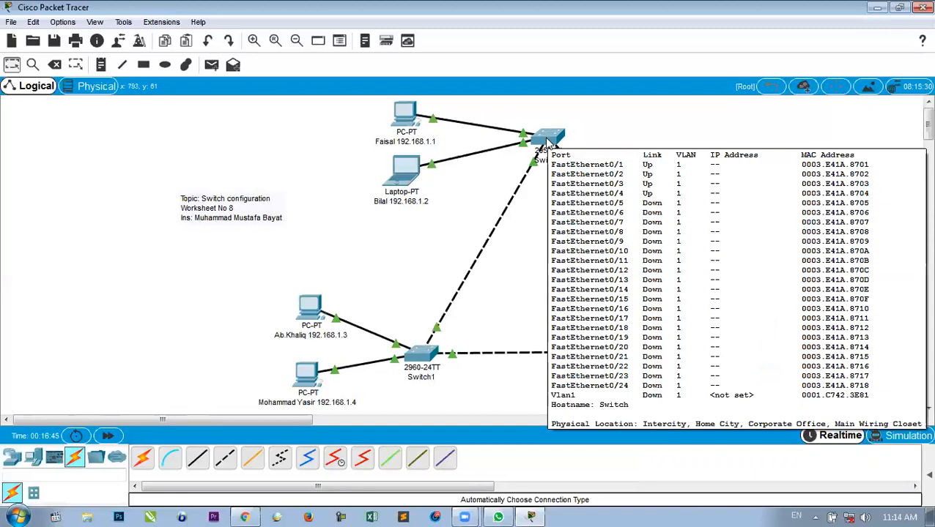
# In Switch0's CLI, enter privileged mode and run conf t for global configuration.
pyautogui.click(547, 139)
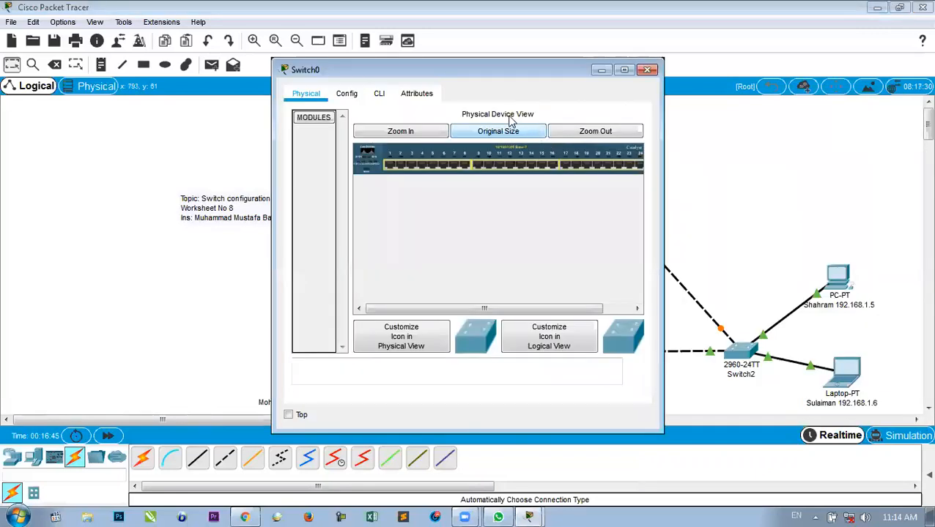
pyautogui.click(379, 99)
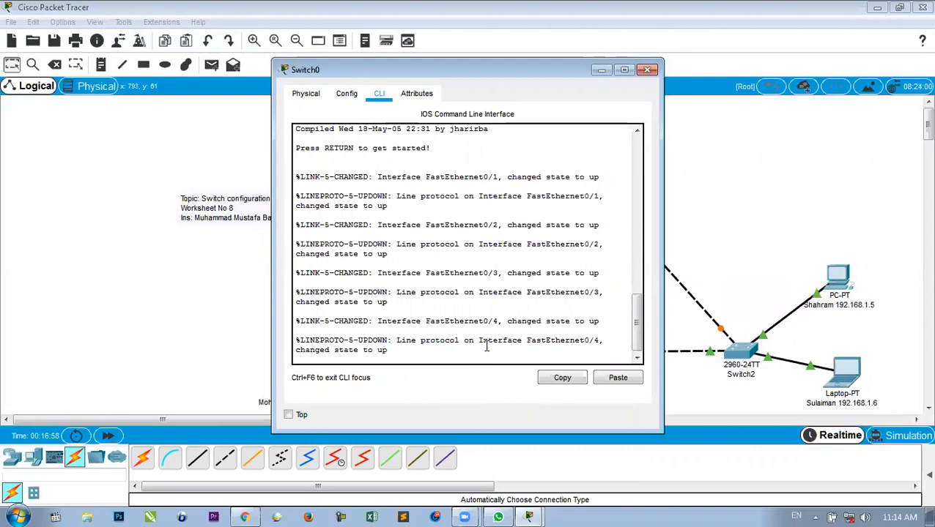
pyautogui.press('Return')
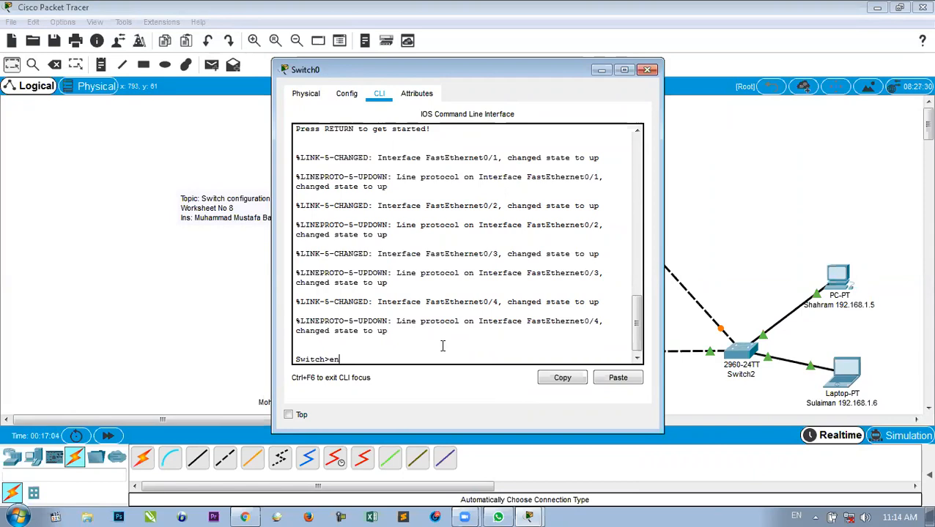
pyautogui.press('Return')
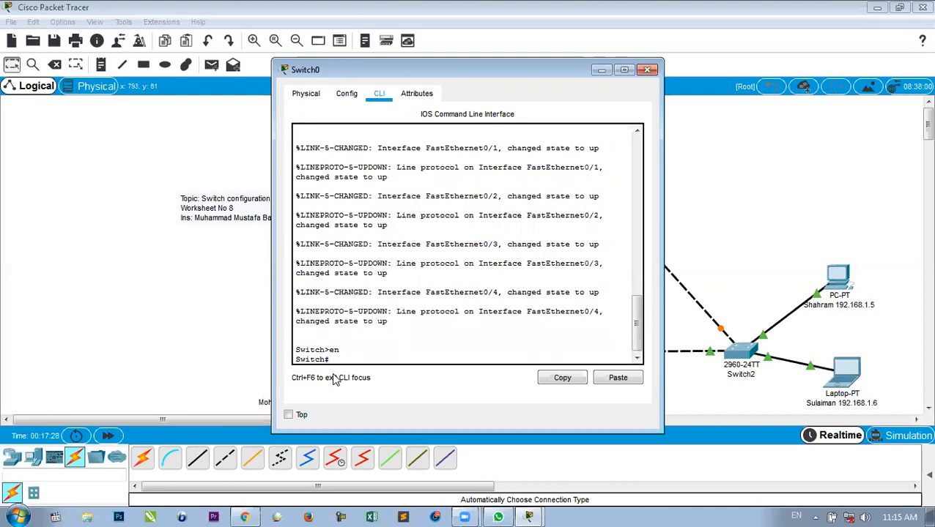
pyautogui.write('con')
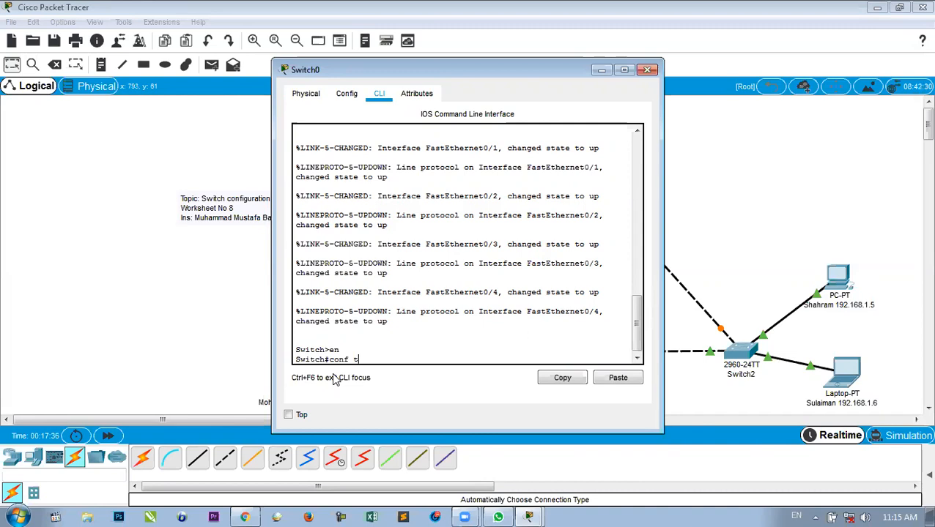
pyautogui.write('f t')
pyautogui.press('Return')
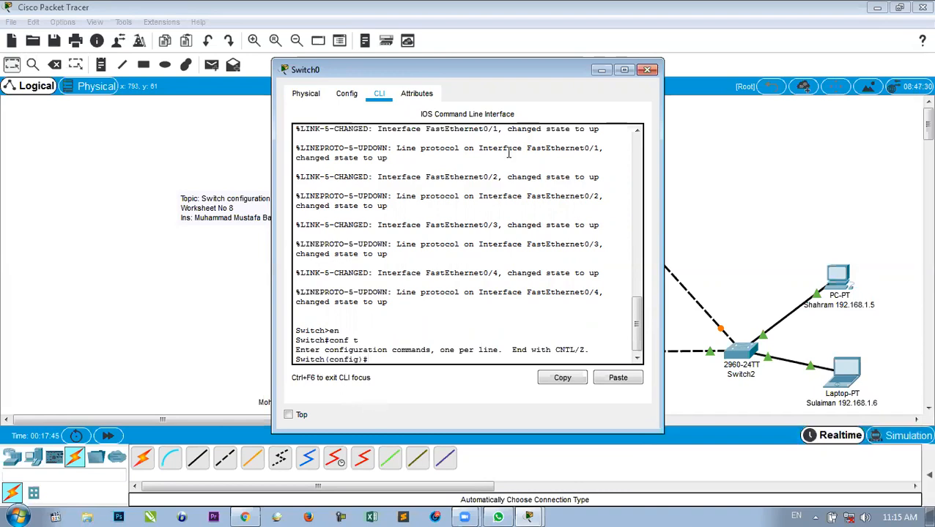
# Set Switch0's hostname to s1.
pyautogui.moveTo(483, 71); pyautogui.dragTo(264, 64)
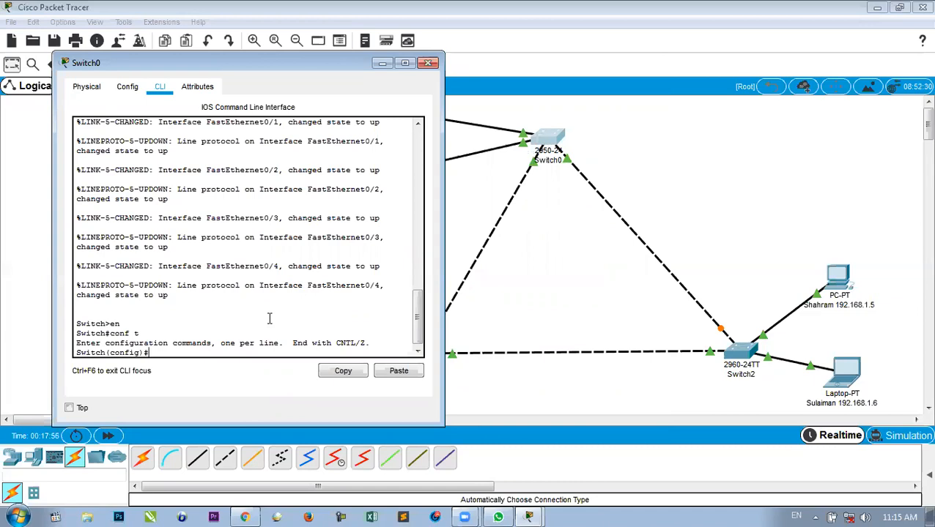
pyautogui.write('hostname')
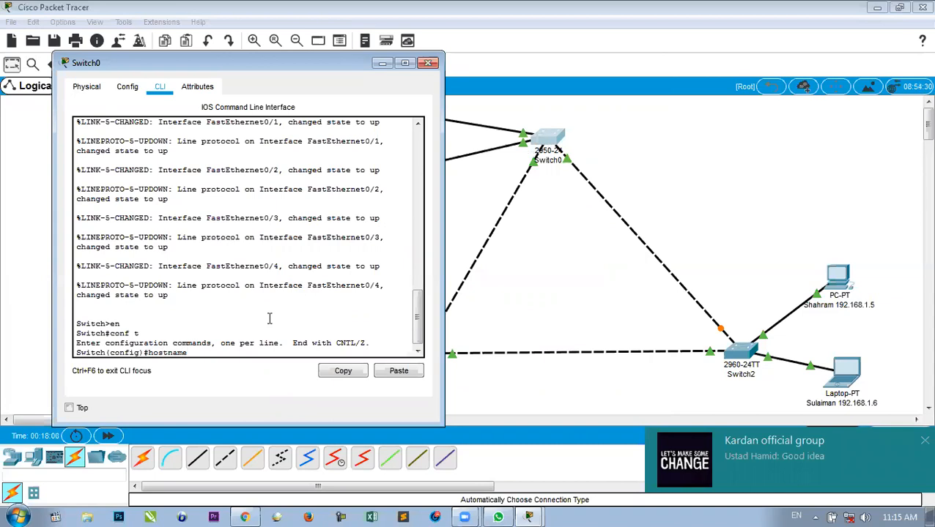
pyautogui.write(' s1')
pyautogui.press('Return')
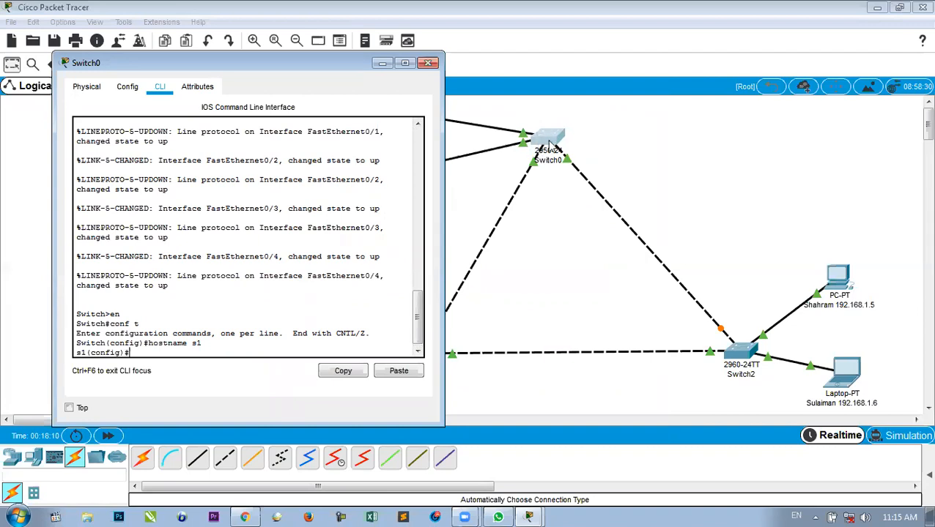
# Address interface vlan1 as 192.168.1.60 255.255.0.0 and bring it up with no shut.
pyautogui.write('interface vlan1')
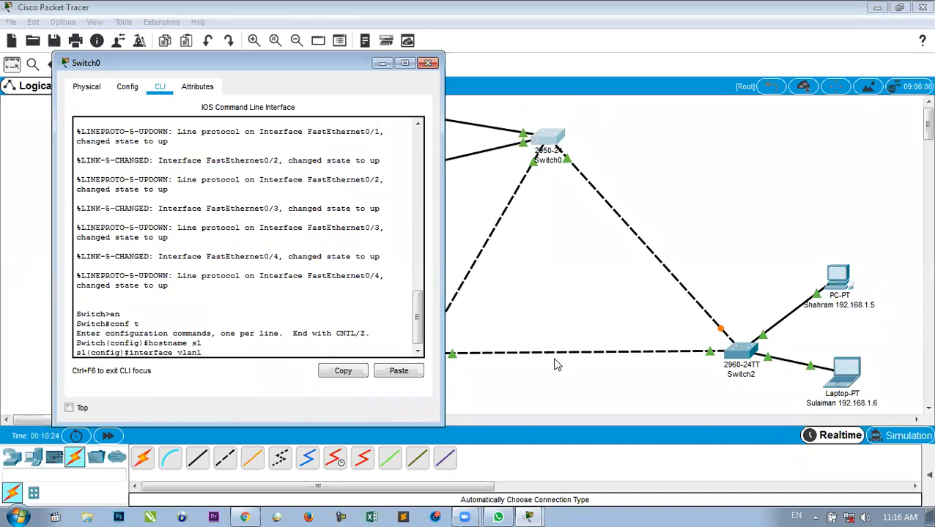
pyautogui.press('Return')
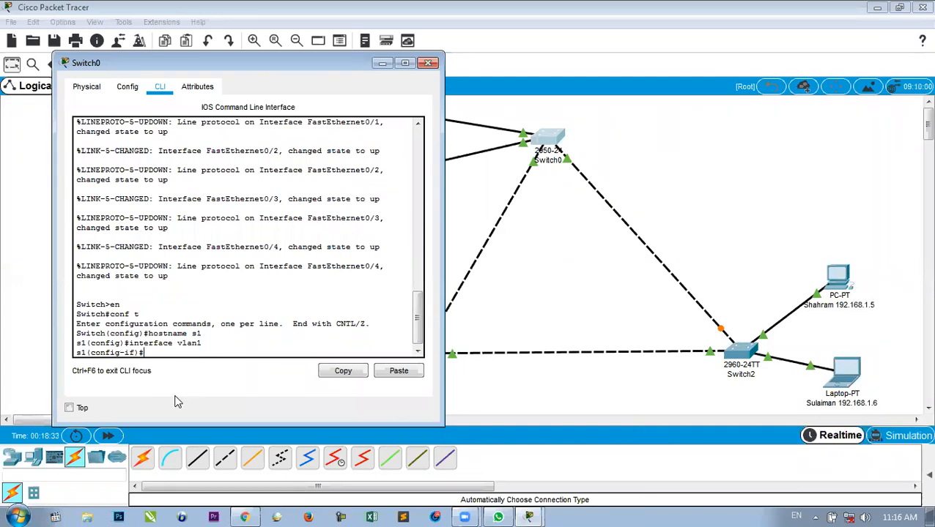
pyautogui.write('add 19')
pyautogui.write('2.168.1.60')
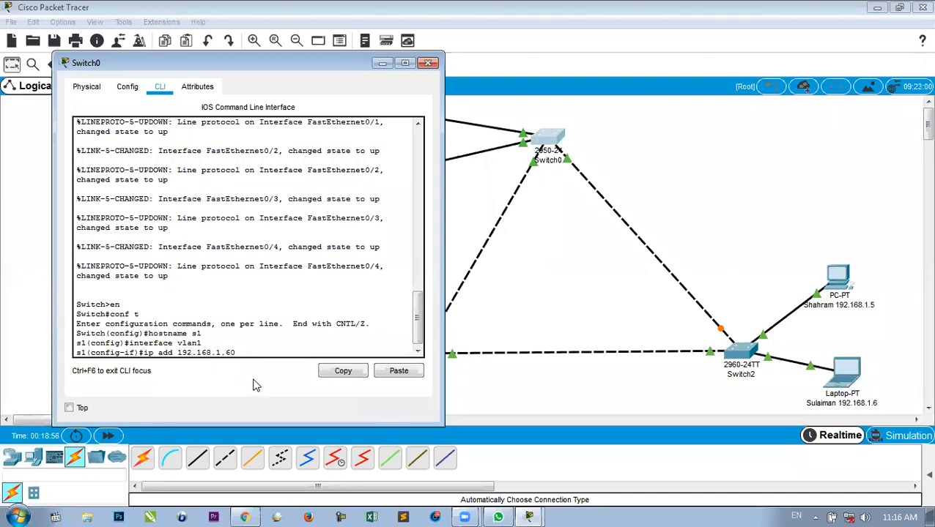
pyautogui.write('255.255.0.0')
pyautogui.press('Return')
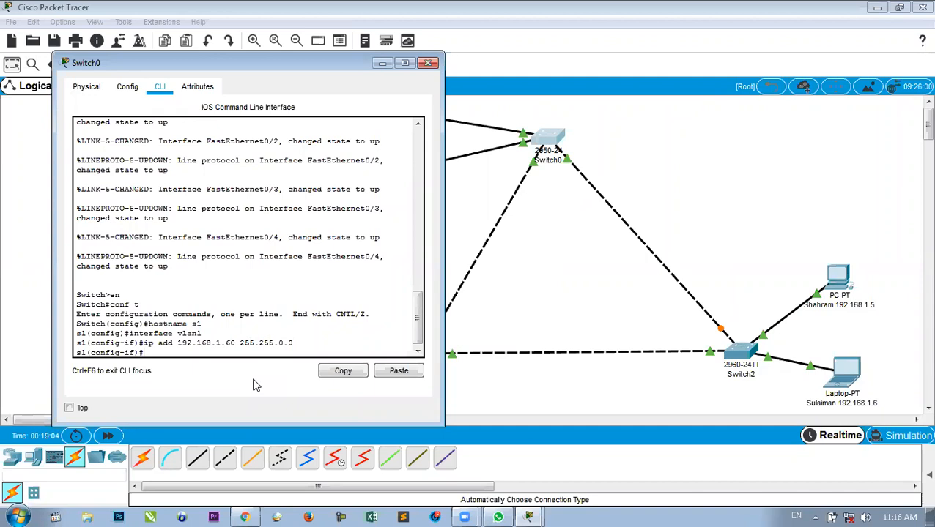
pyautogui.write('no shut')
pyautogui.press('Return')
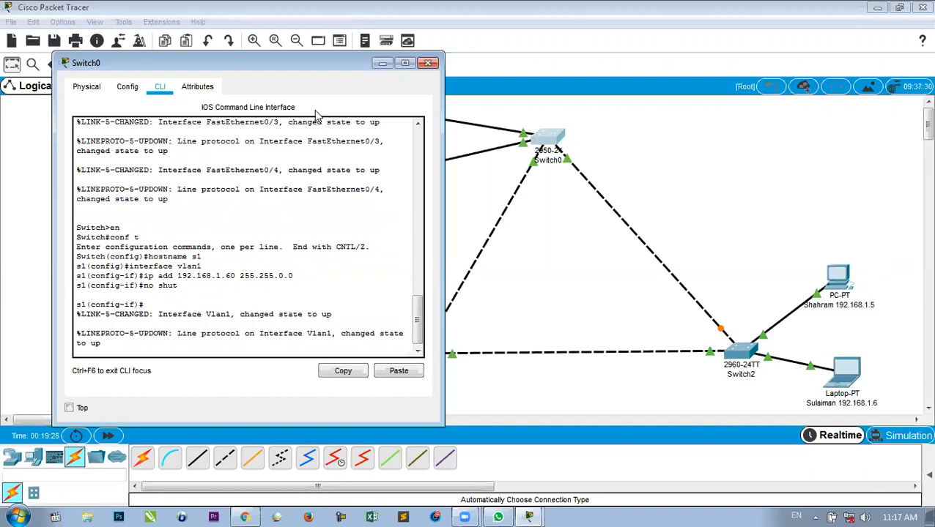
# Close the console and relabel the top switch 192.168.1.60.
pyautogui.click(427, 63)
pyautogui.click(549, 160)
pyautogui.moveTo(558, 160); pyautogui.dragTo(515, 158)
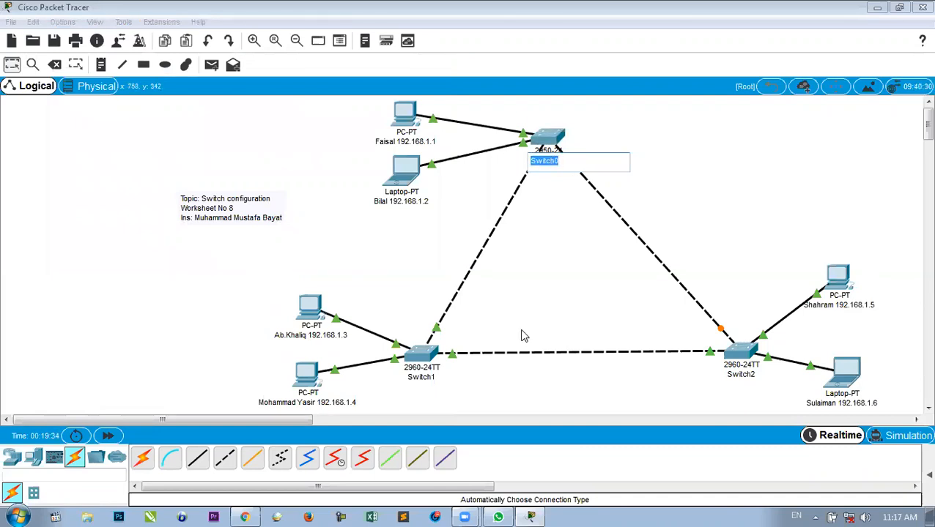
pyautogui.write('19')
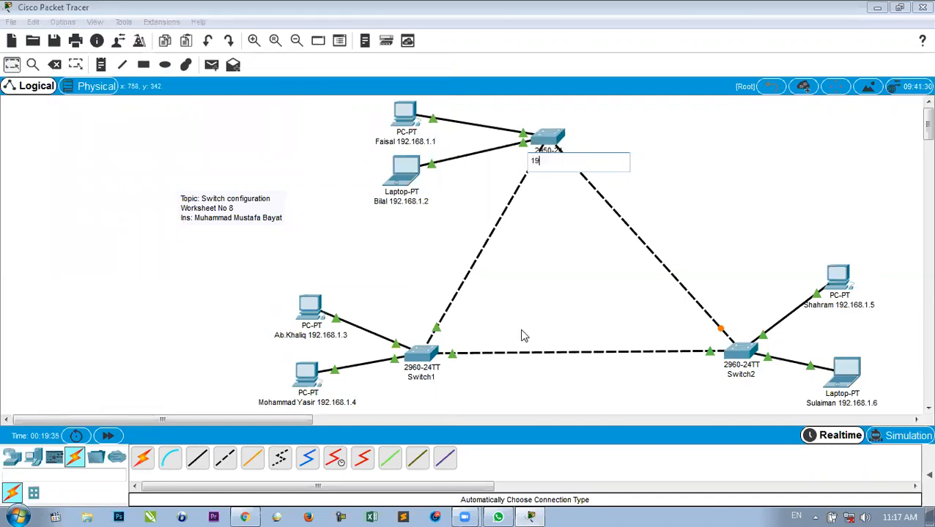
pyautogui.write('2.168')
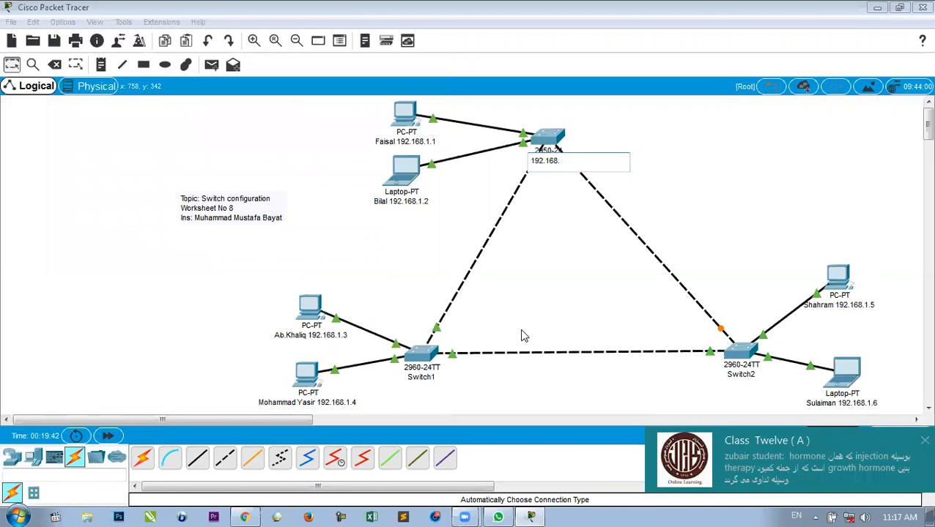
pyautogui.write('.1.60')
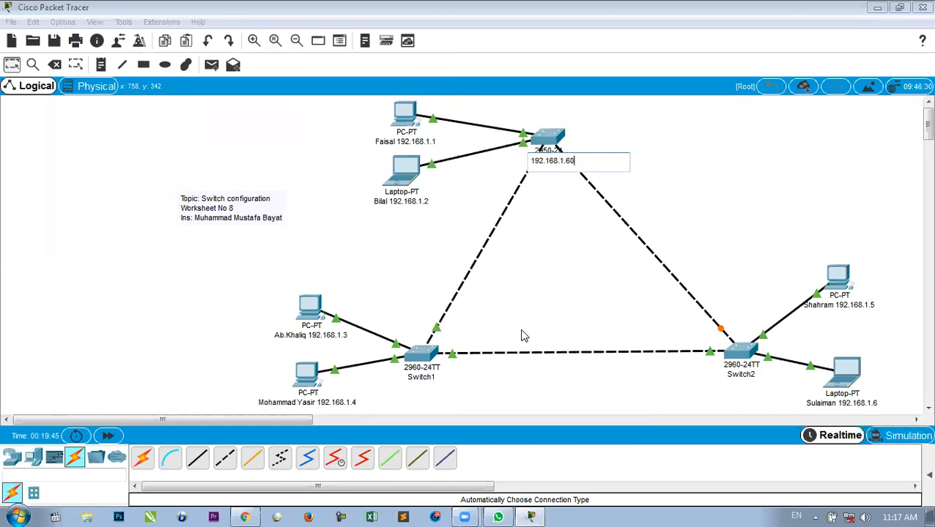
pyautogui.click(536, 252)
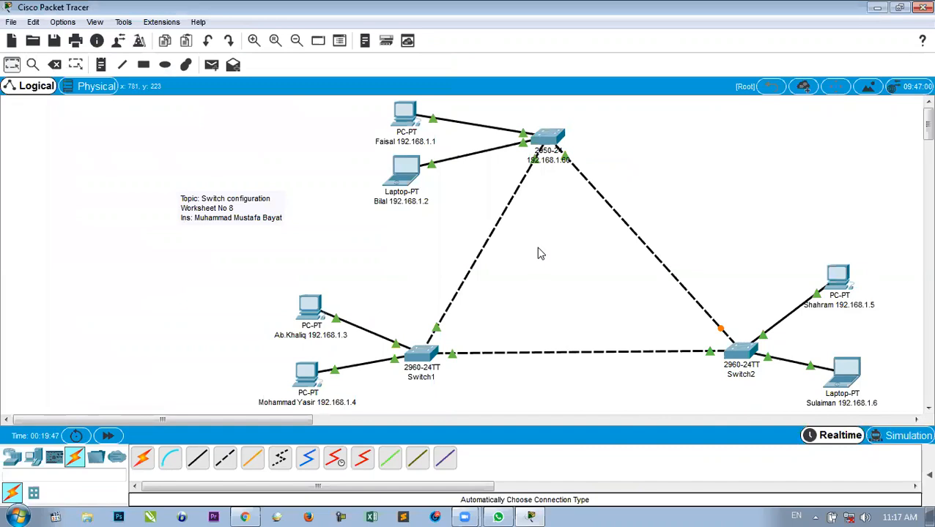
pyautogui.click(548, 163)
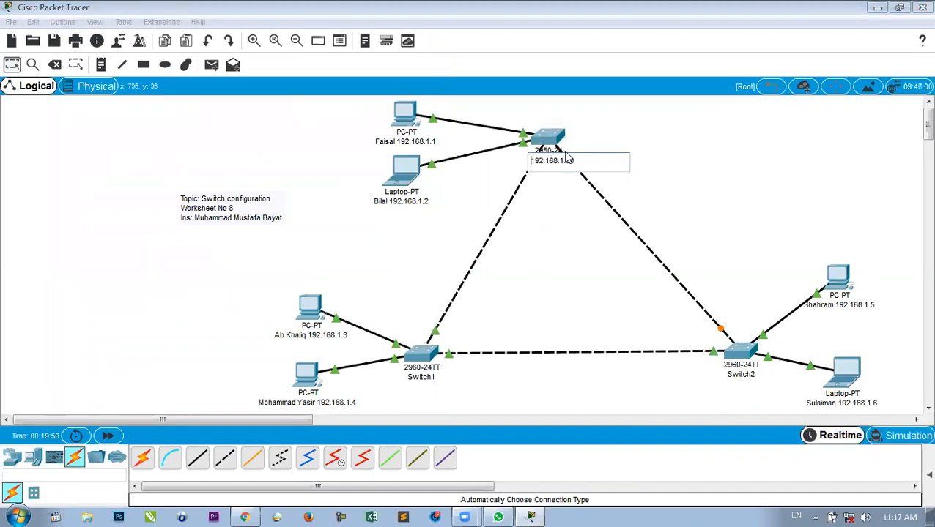
pyautogui.click(560, 213)
pyautogui.moveTo(541, 167); pyautogui.dragTo(559, 167)
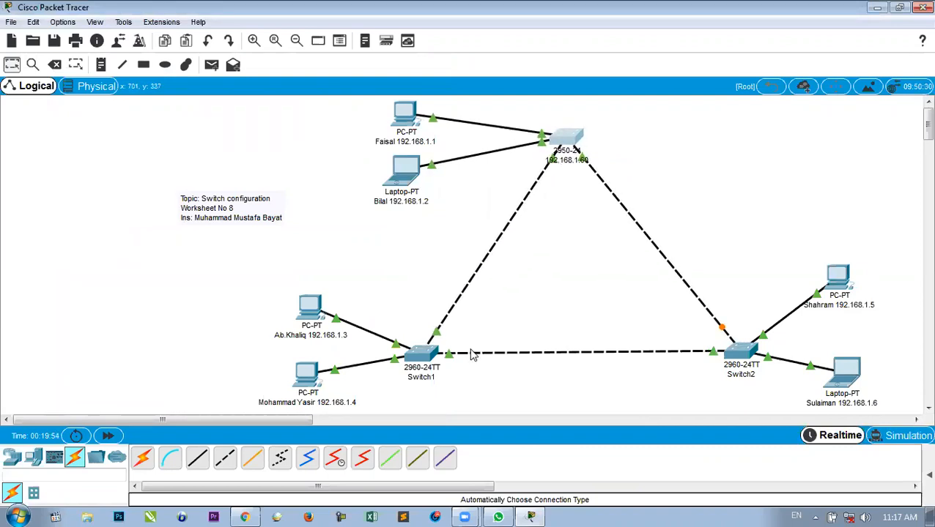
# Relabel Switch1 as 192.168.1.70.
pyautogui.click(433, 378)
pyautogui.moveTo(437, 378); pyautogui.dragTo(401, 379)
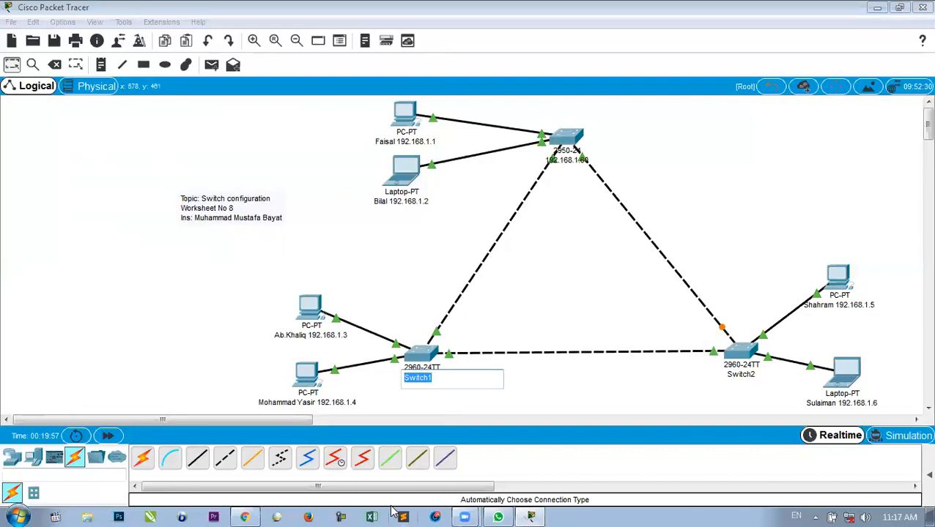
pyautogui.write('192.168.1.')
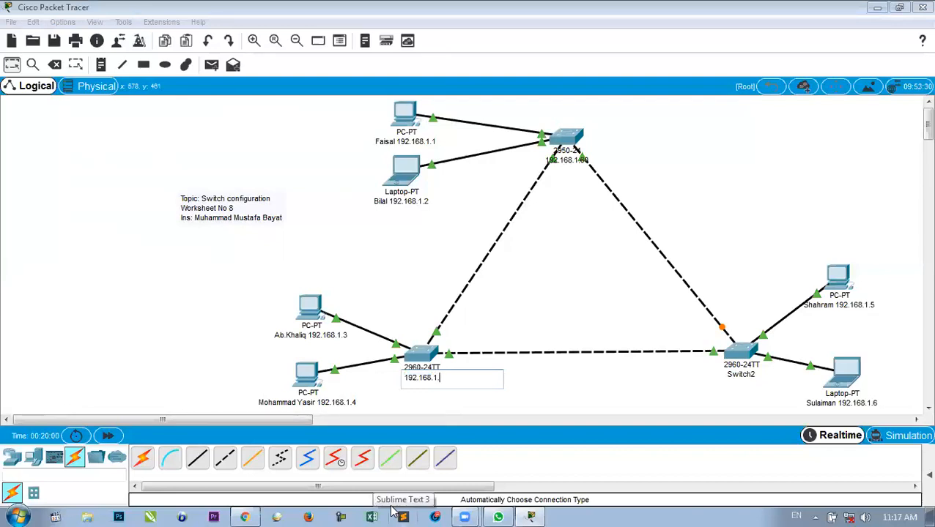
pyautogui.write('70')
pyautogui.press('Return')
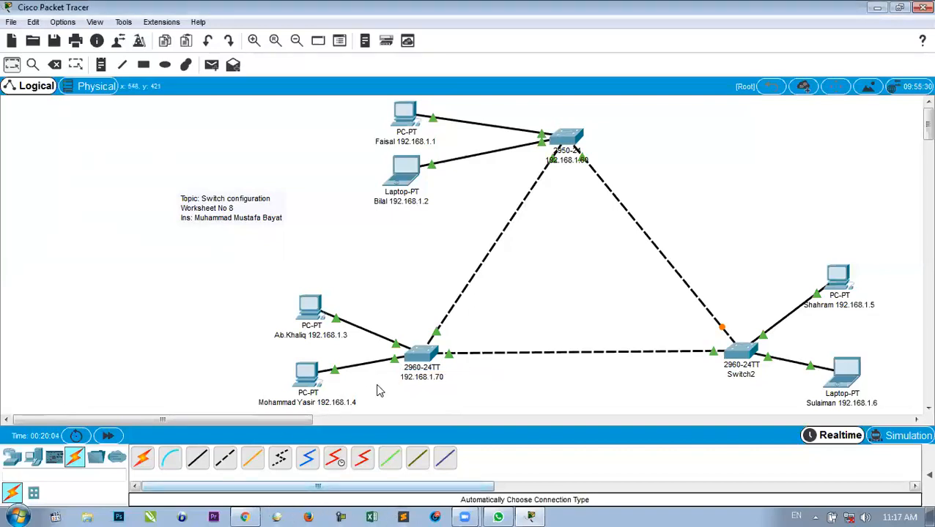
# In the 192.168.1.70 switch's CLI, run en and conf t, then set hostname s2.
pyautogui.click(426, 357)
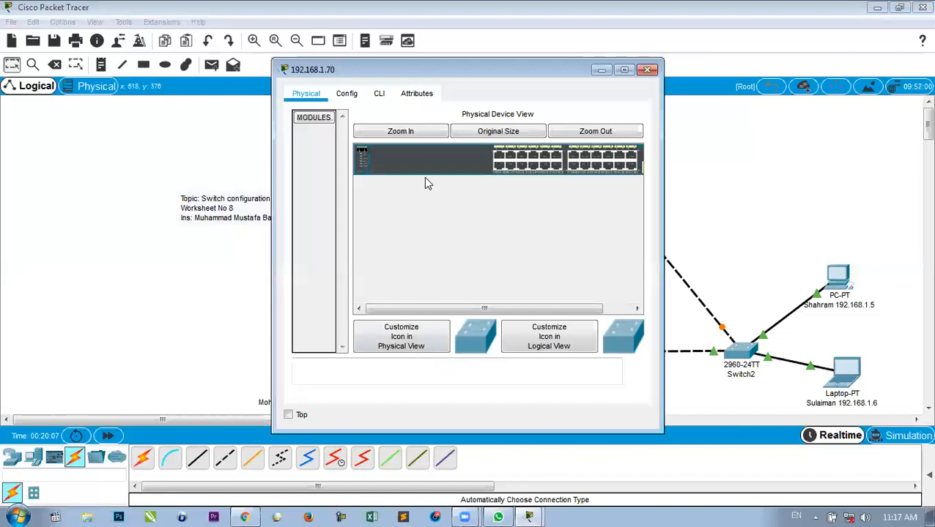
pyautogui.click(384, 99)
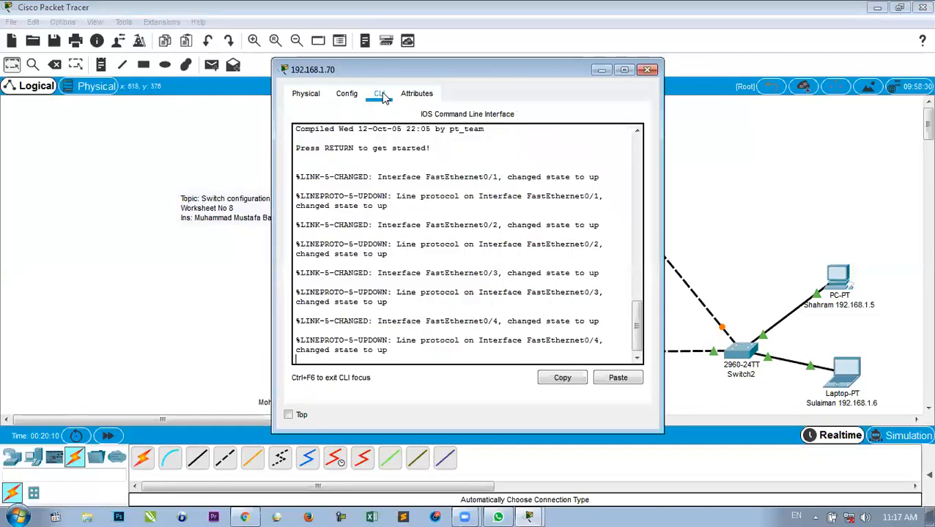
pyautogui.press('Return')
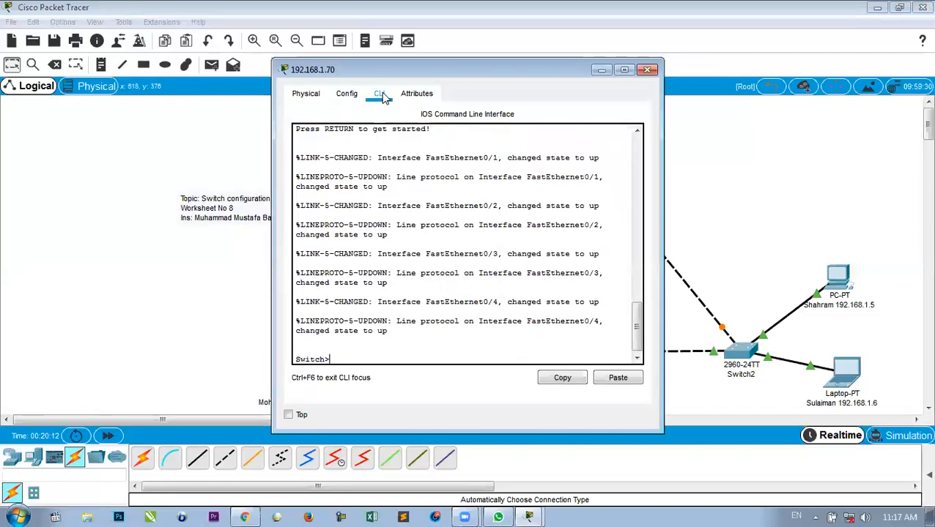
pyautogui.write('en')
pyautogui.press('Return')
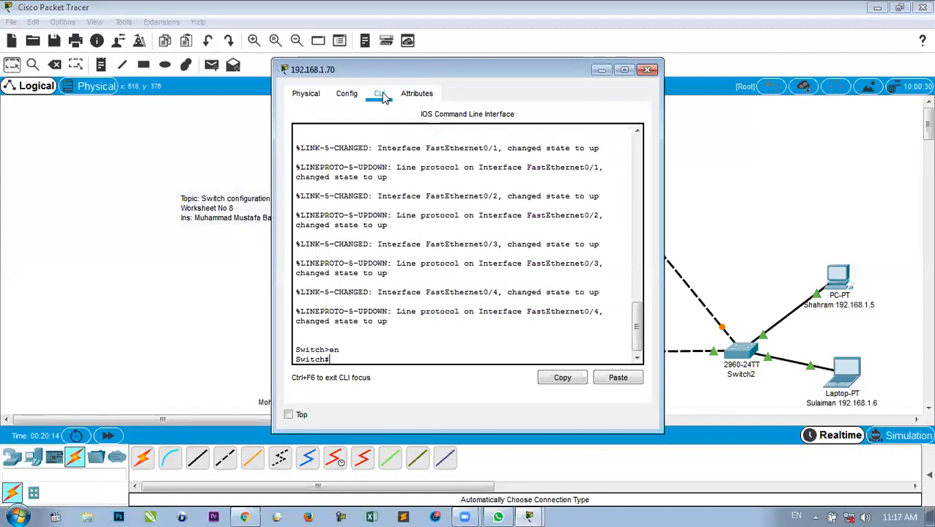
pyautogui.write('conf t')
pyautogui.press('Return')
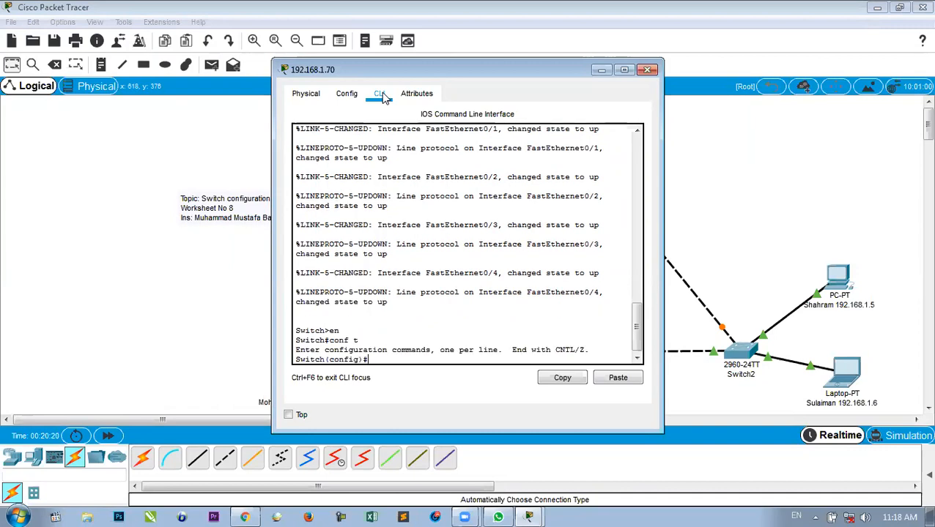
pyautogui.write('hostnam')
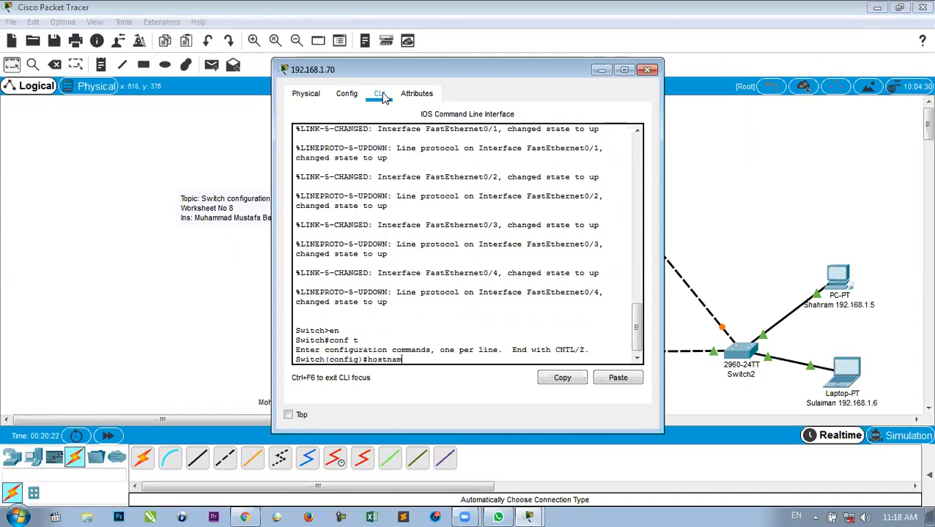
pyautogui.write('e s2')
pyautogui.press('Return')
# Give interface vlan1 the address 192.168.1.70 with mask 255.255.0.0.
pyautogui.write('int')
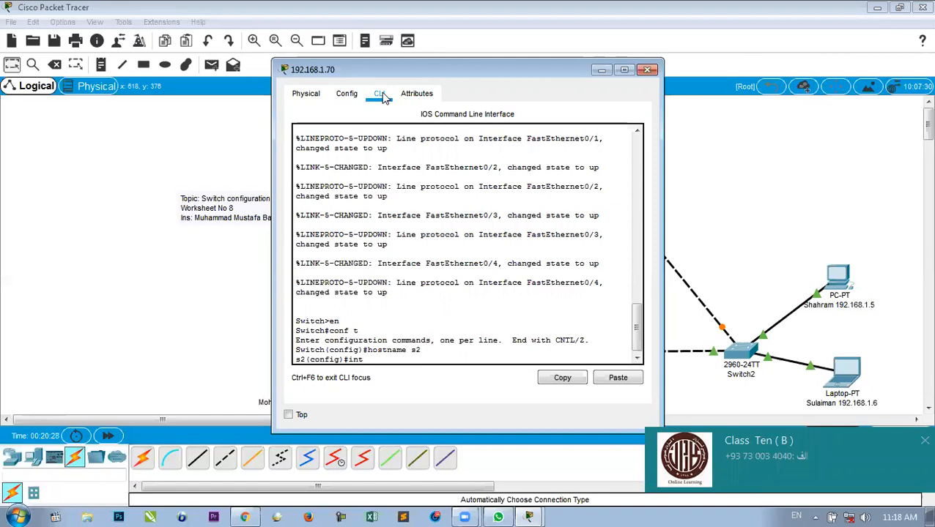
pyautogui.press('Tab')
pyautogui.write('vlan')
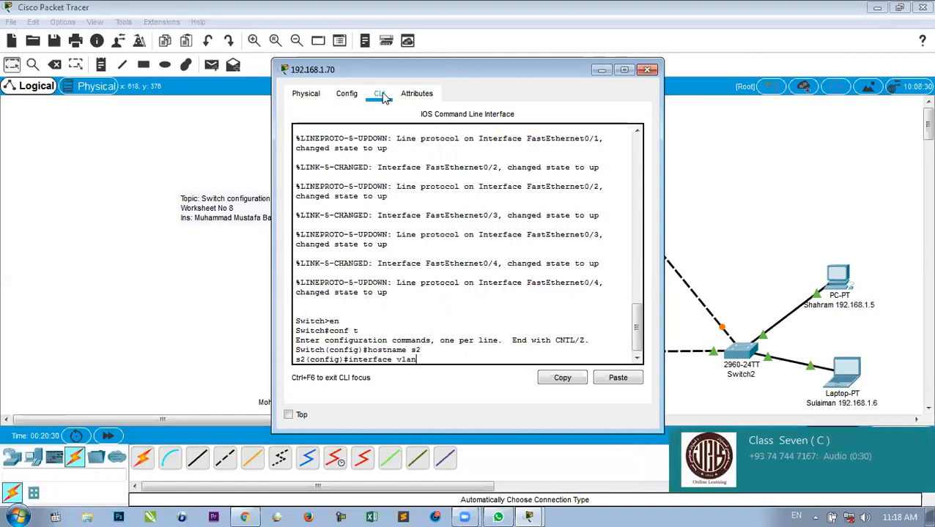
pyautogui.write('1')
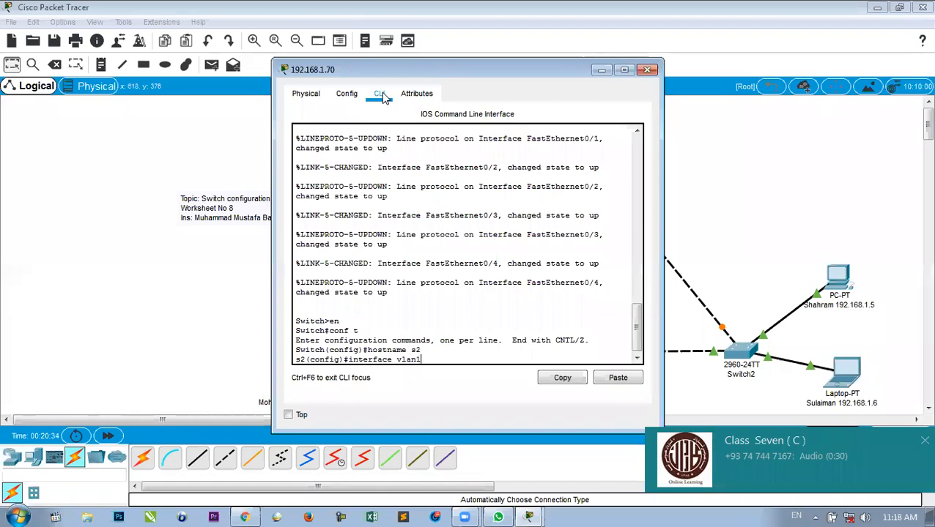
pyautogui.press('Return')
pyautogui.write('ip add')
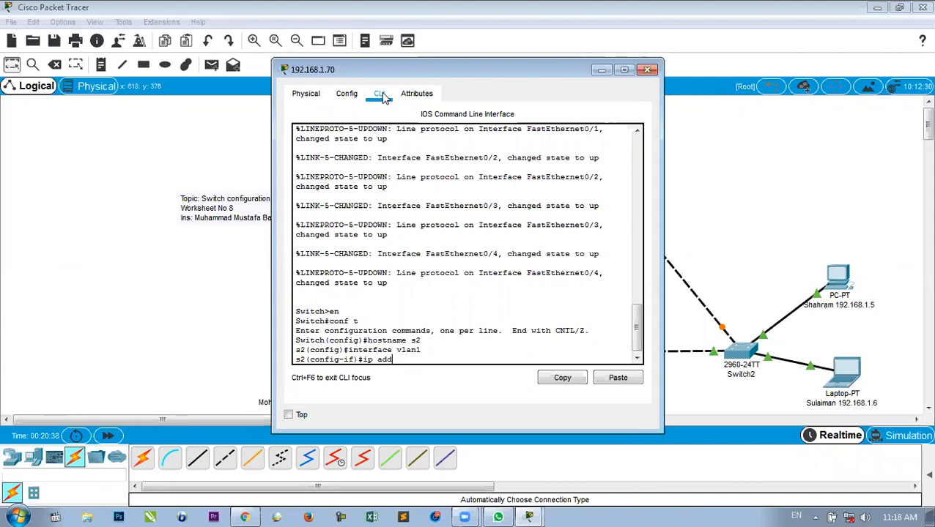
pyautogui.write(' 192.168.1.')
pyautogui.moveTo(437, 67); pyautogui.dragTo(263, 73)
pyautogui.write('.70')
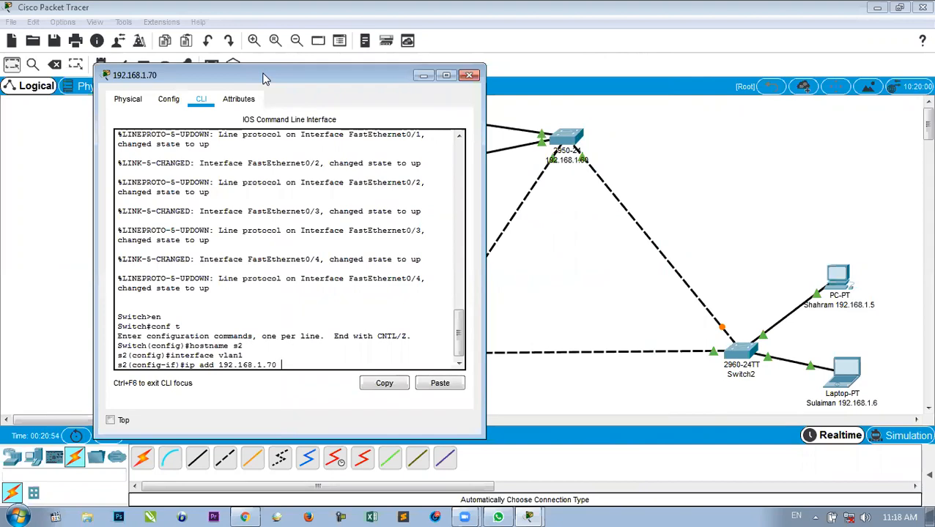
pyautogui.write(' 2')
pyautogui.write('55')
pyautogui.write('.2')
pyautogui.write('55.')
pyautogui.write('0.')
pyautogui.write('0')
pyautogui.press('Return')
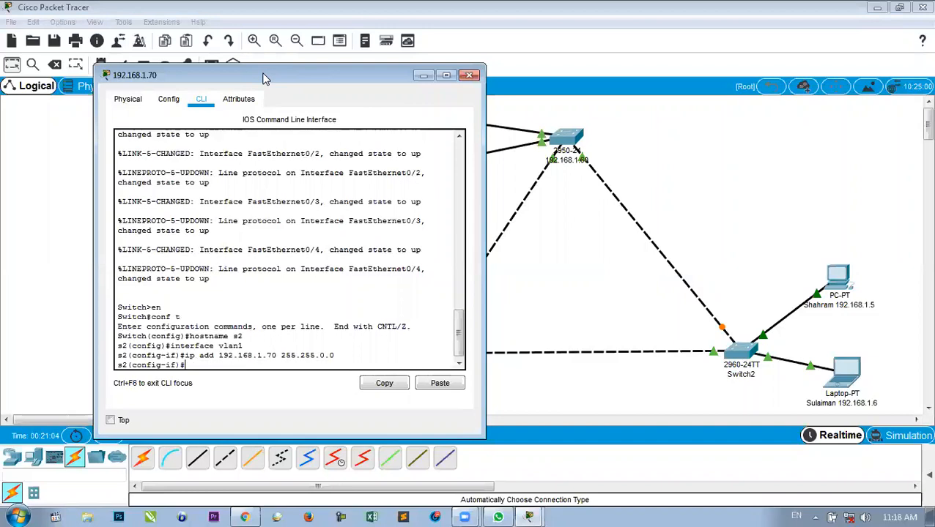
# Bring VLAN1 up with no shut and close the switch window.
pyautogui.write('sno')
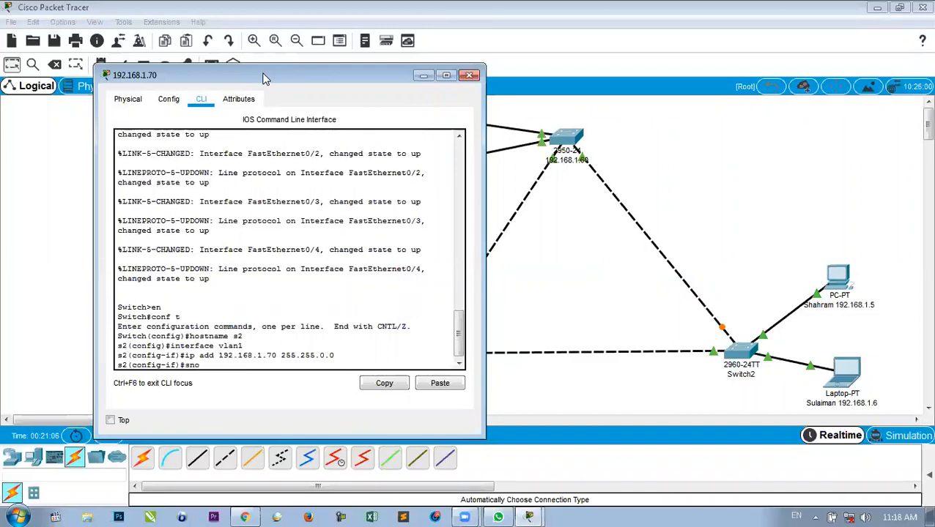
pyautogui.press('BackSpace')
pyautogui.press('BackSpace')
pyautogui.press('BackSpace')
pyautogui.write('no she')
pyautogui.press('BackSpace')
pyautogui.write('ut')
pyautogui.press('Return')
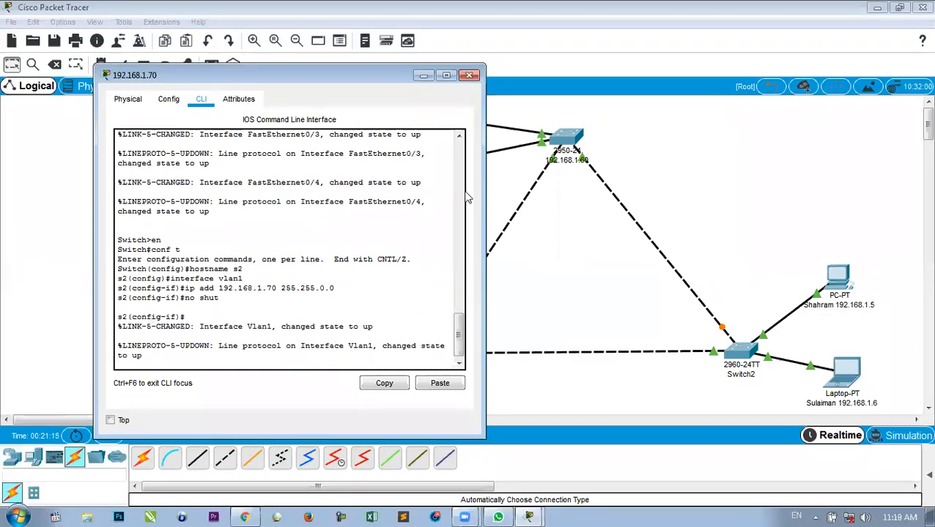
pyautogui.click(470, 76)
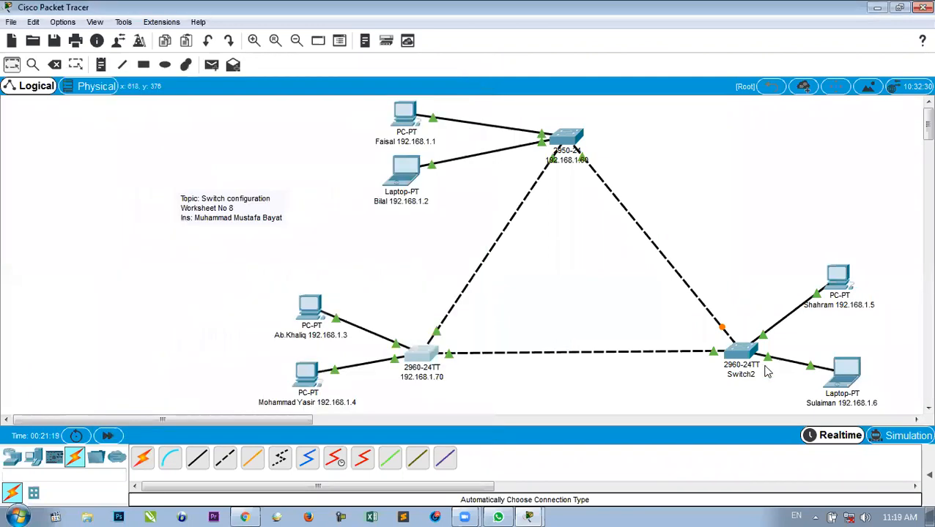
# In Switch2's CLI, enter privileged and global configuration mode and set hostname s3.
pyautogui.moveTo(744, 358); pyautogui.dragTo(738, 361)
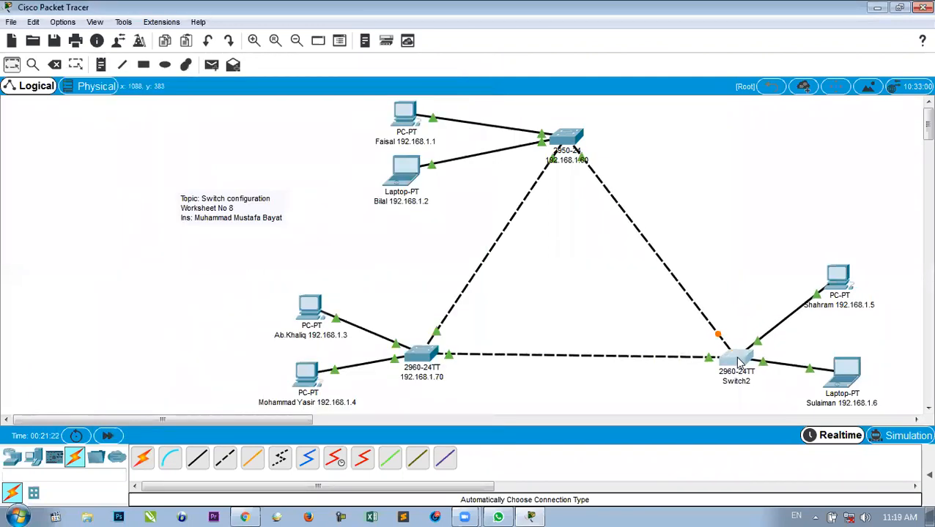
pyautogui.click(740, 361)
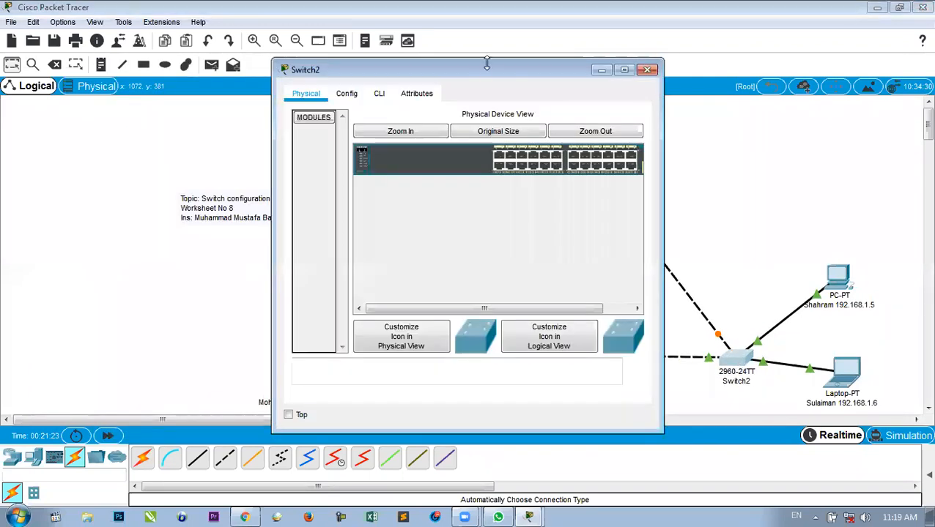
pyautogui.click(380, 94)
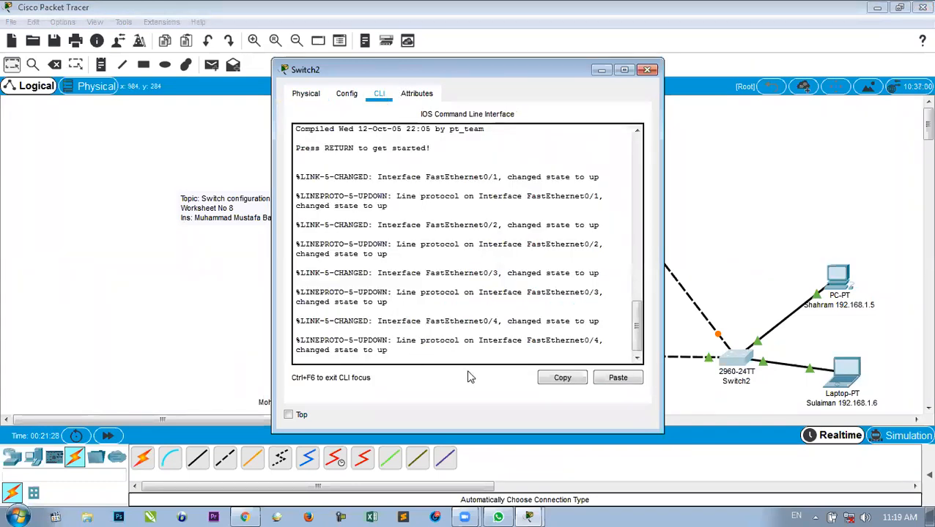
pyautogui.press('Return')
pyautogui.write('en')
pyautogui.press('Return')
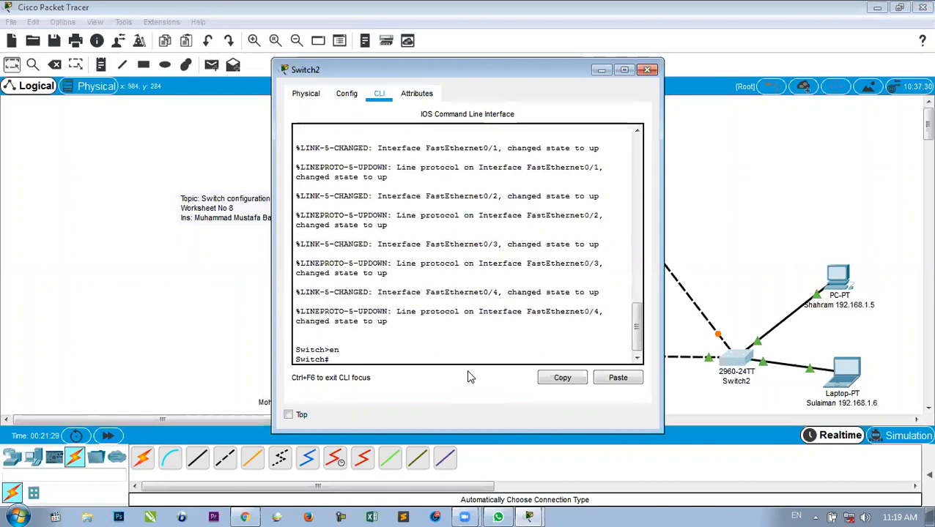
pyautogui.write('conf t')
pyautogui.press('Return')
pyautogui.write('hostname')
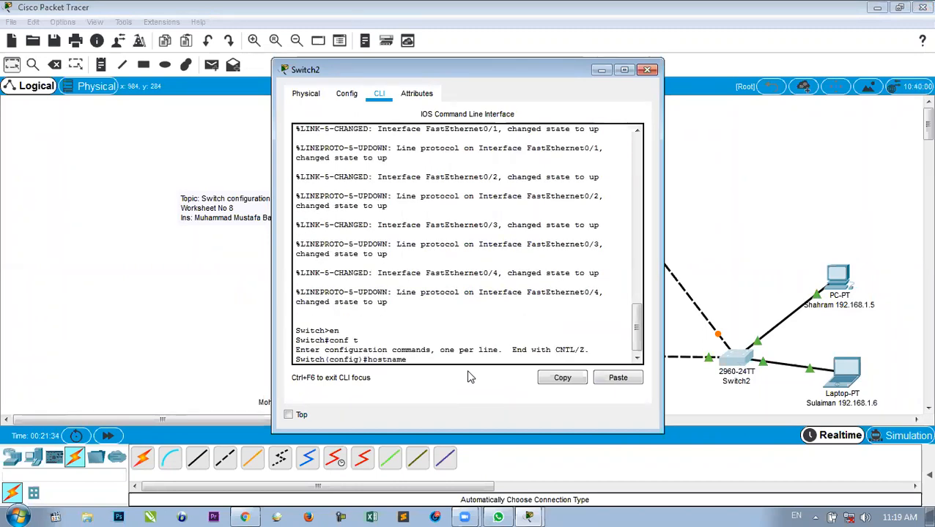
pyautogui.write(' s3')
pyautogui.press('Return')
# Enter interface vlan1 and attempt the 192.168.1.80 address, mistyping the mask.
pyautogui.write('inter')
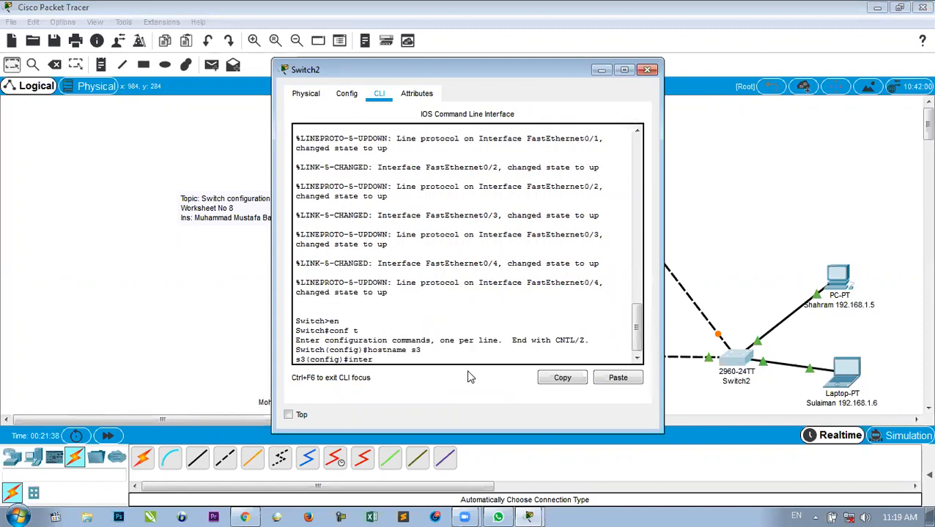
pyautogui.write('face vlan1')
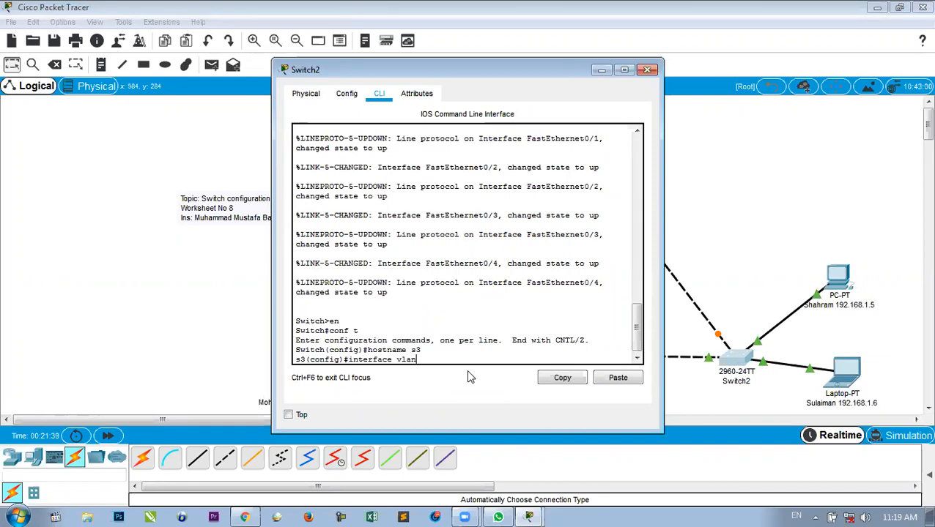
pyautogui.press('Return')
pyautogui.write('ip a')
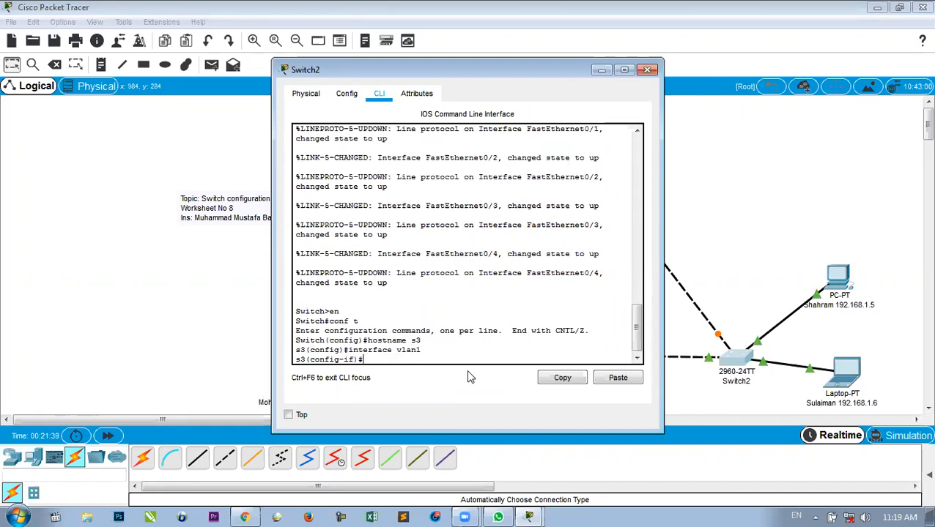
pyautogui.write('dd 192')
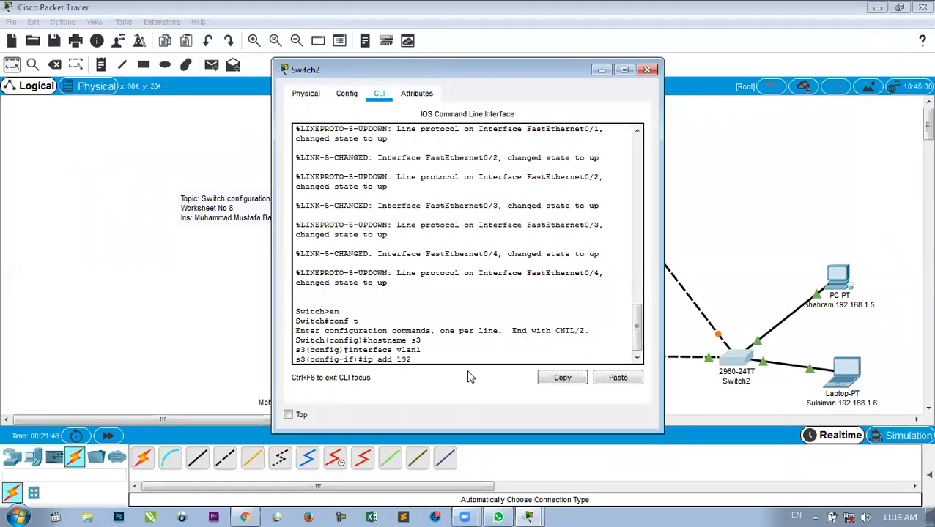
pyautogui.write('.169')
pyautogui.press('BackSpace')
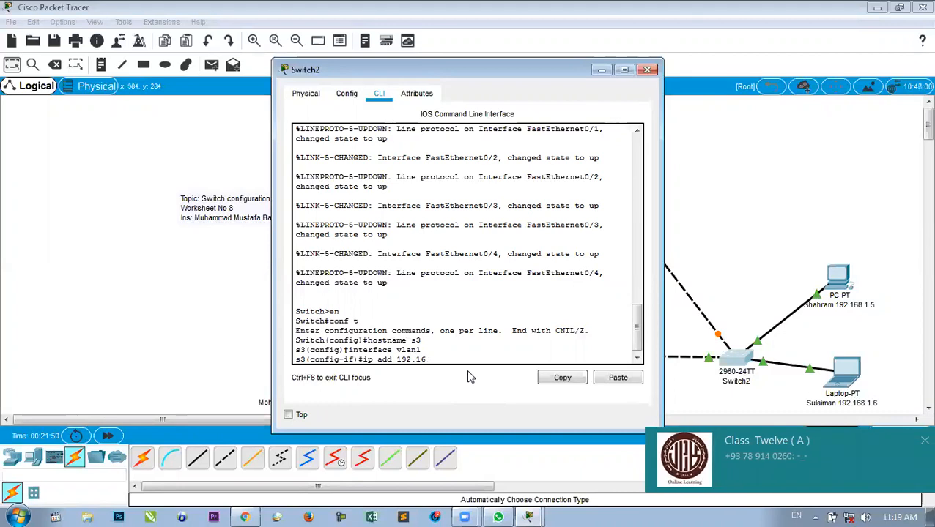
pyautogui.write('8.1.80 ')
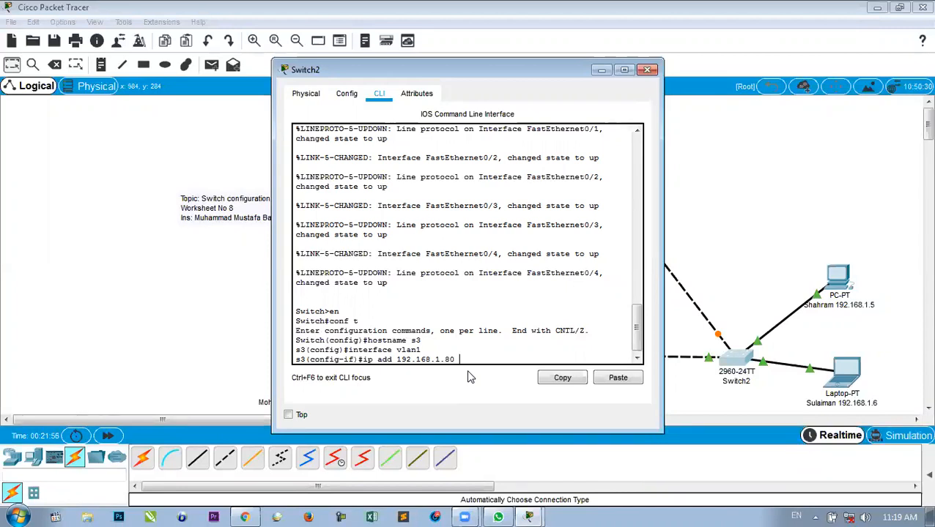
pyautogui.write('255.')
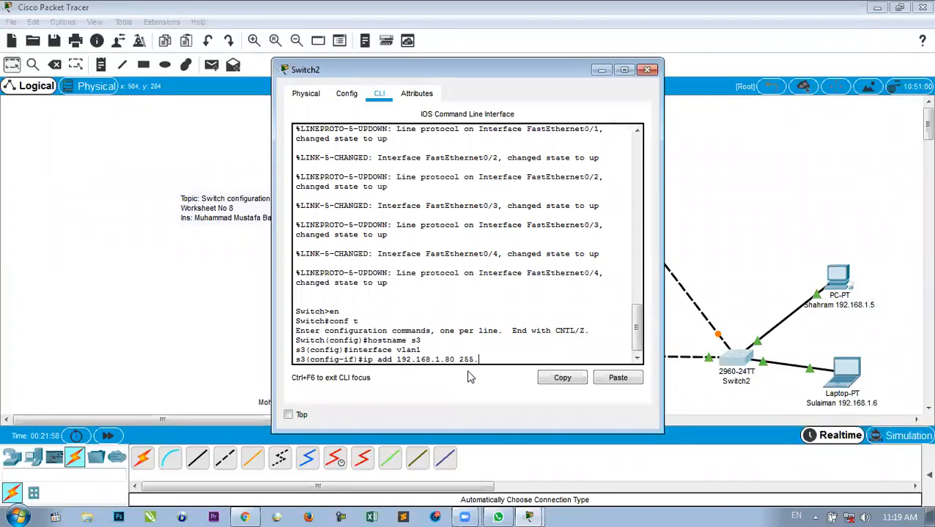
pyautogui.write('2555.')
pyautogui.write('0.0')
pyautogui.press('Return')
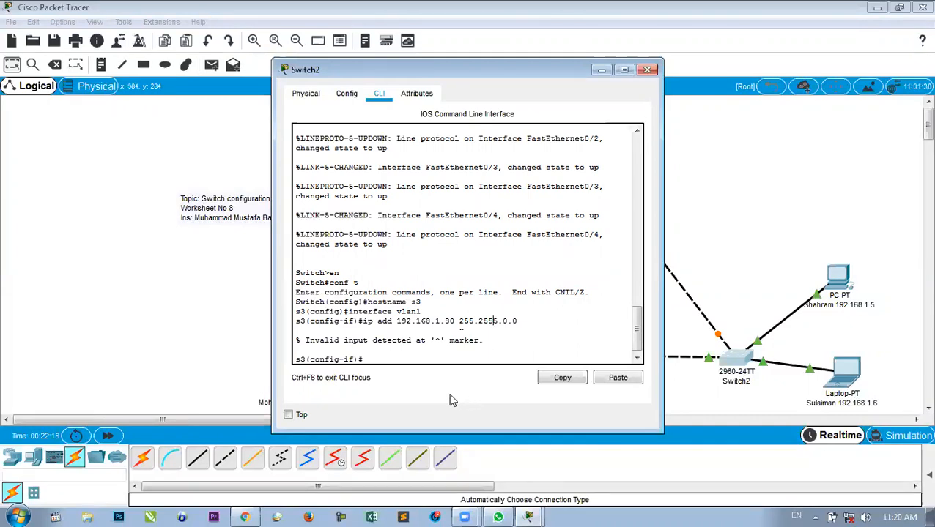
# Reassign VLAN1 192.168.1.80 255.255.0.0, enable it with no shut, and close the window.
pyautogui.click(380, 360)
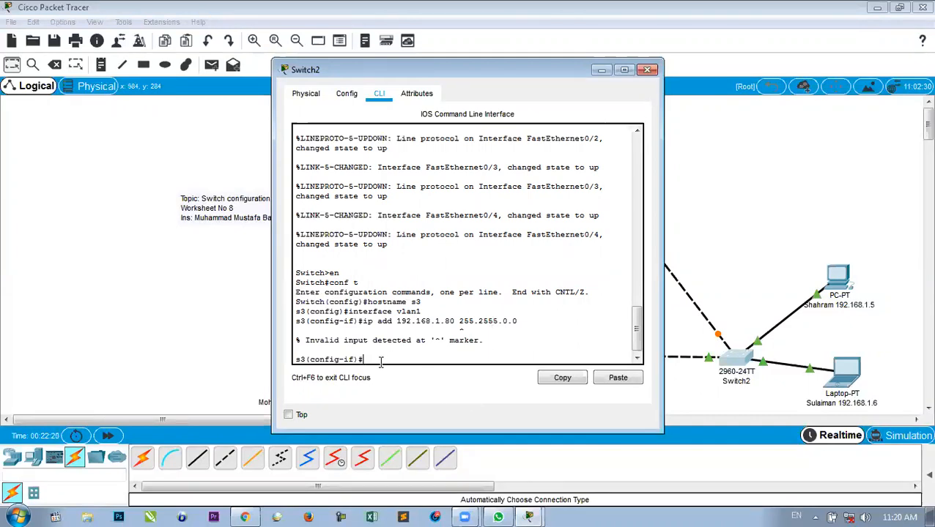
pyautogui.write('ip add 192.1')
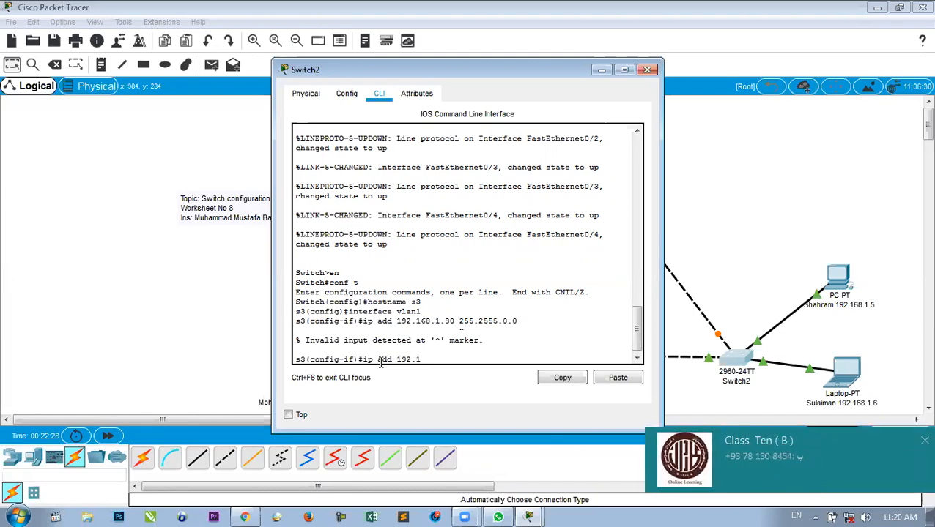
pyautogui.write('68.1.80')
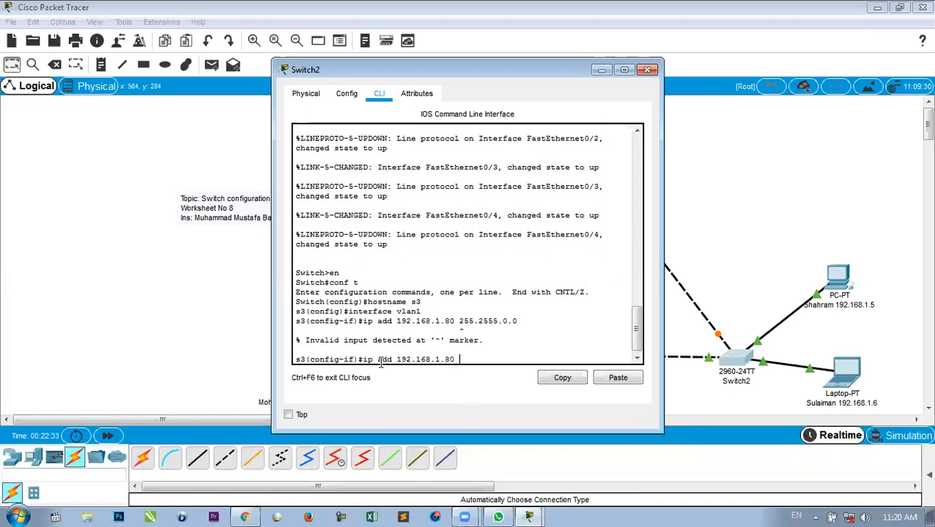
pyautogui.write(' 255.255.0.0')
pyautogui.press('Return')
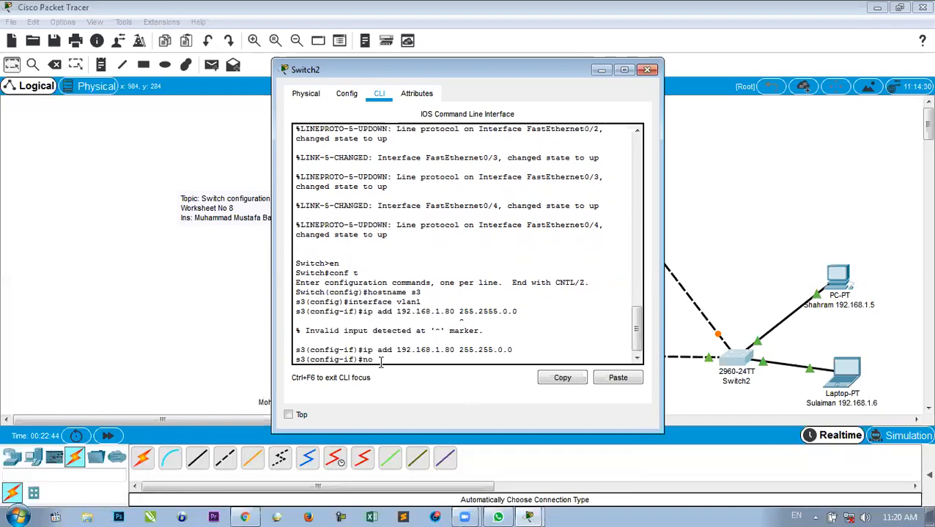
pyautogui.write('no shut')
pyautogui.press('Return')
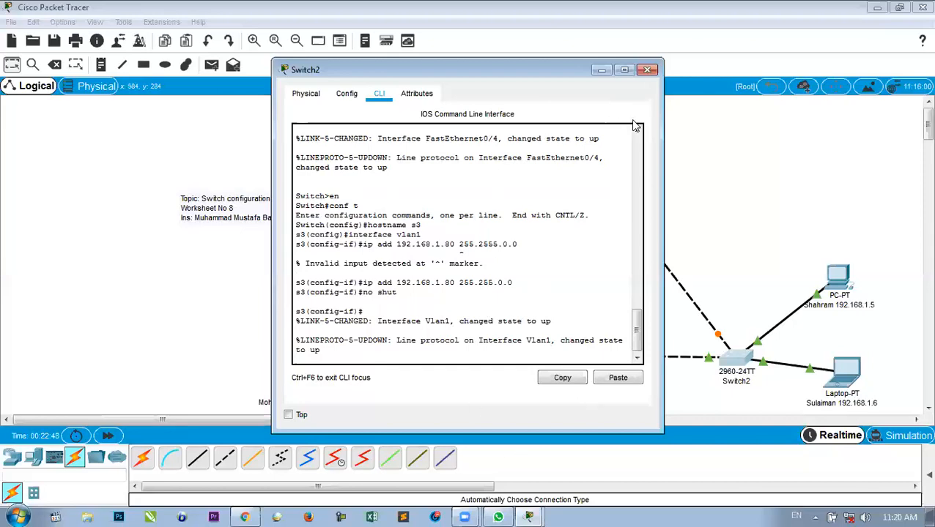
pyautogui.click(646, 70)
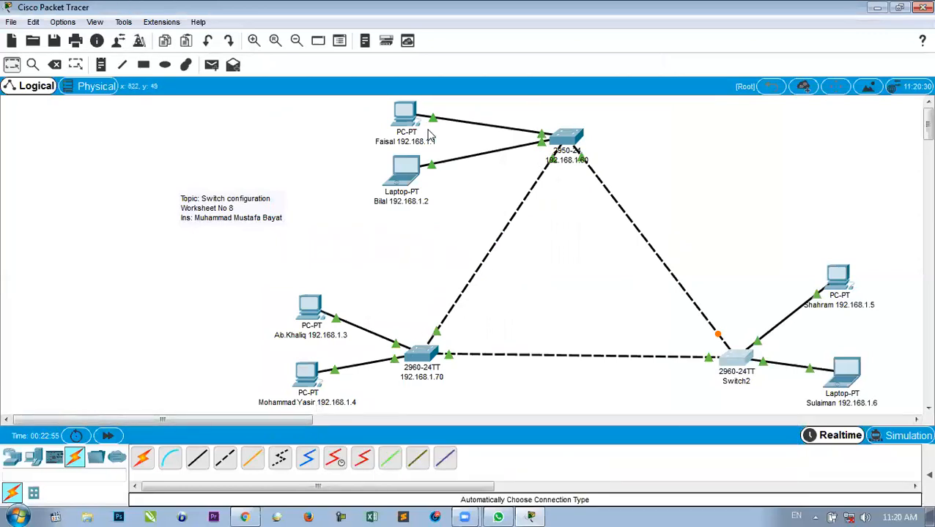
# Place a new generic PC (PC4) at the top right near the top switch.
pyautogui.moveTo(409, 115); pyautogui.dragTo(408, 110)
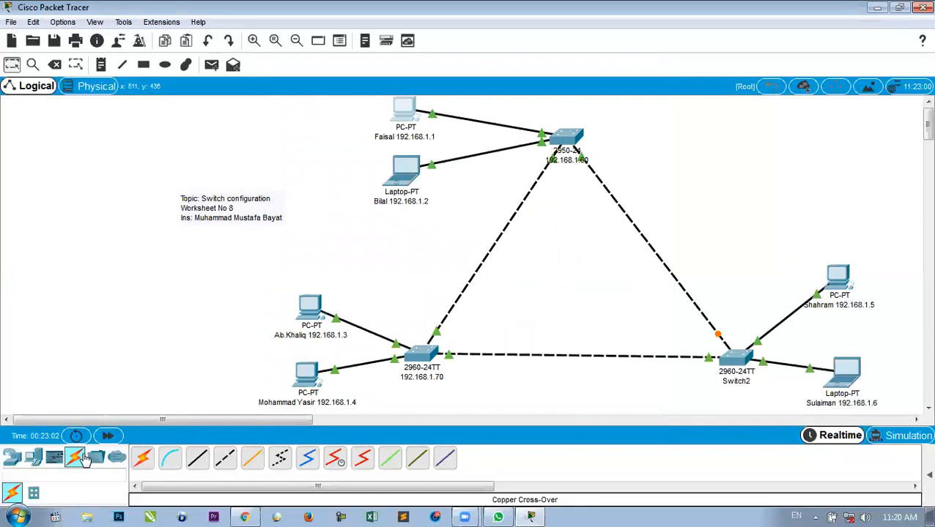
pyautogui.click(30, 458)
pyautogui.click(143, 458)
pyautogui.click(691, 127)
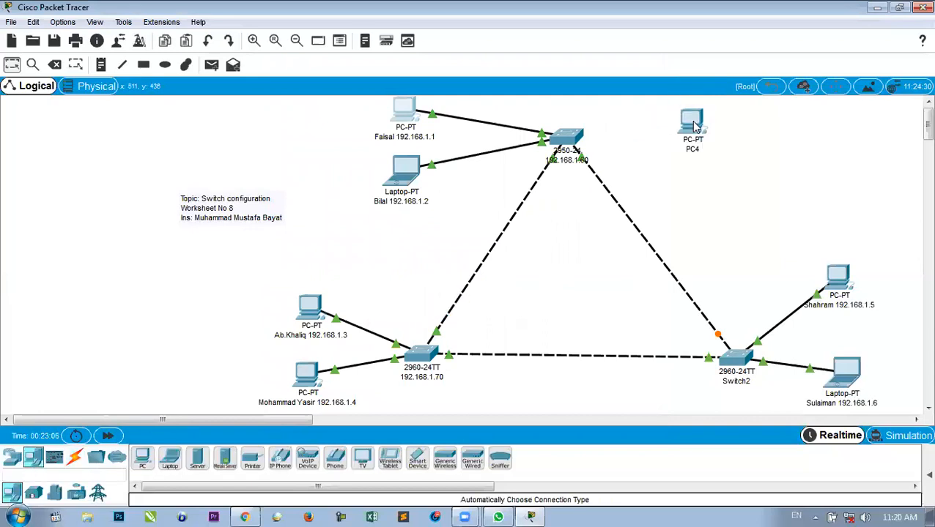
pyautogui.moveTo(696, 127)
pyautogui.mouseDown()
pyautogui.moveTo(682, 125)
pyautogui.moveTo(716, 133)
pyautogui.moveTo(702, 133)
pyautogui.mouseUp()
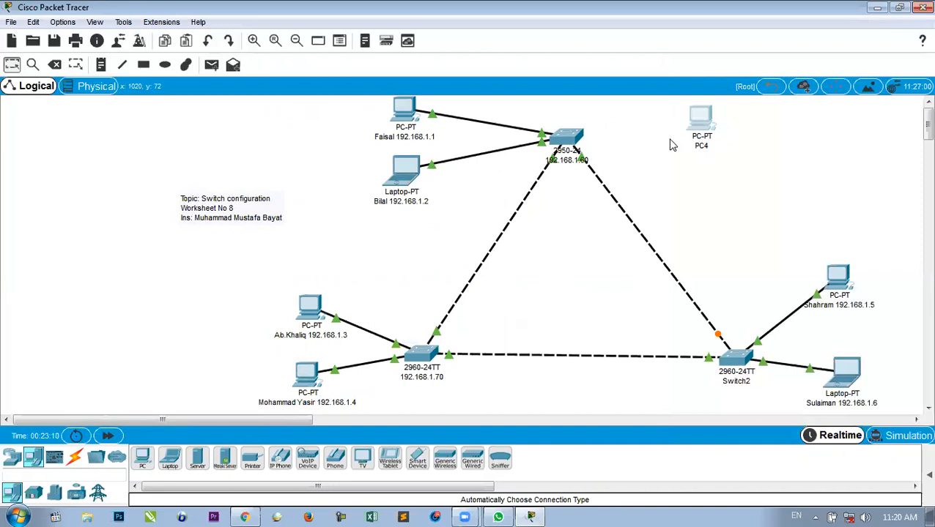
# Label the new PC with a user's name and 192.168.1.11.
pyautogui.click(701, 145)
pyautogui.write('Wali')
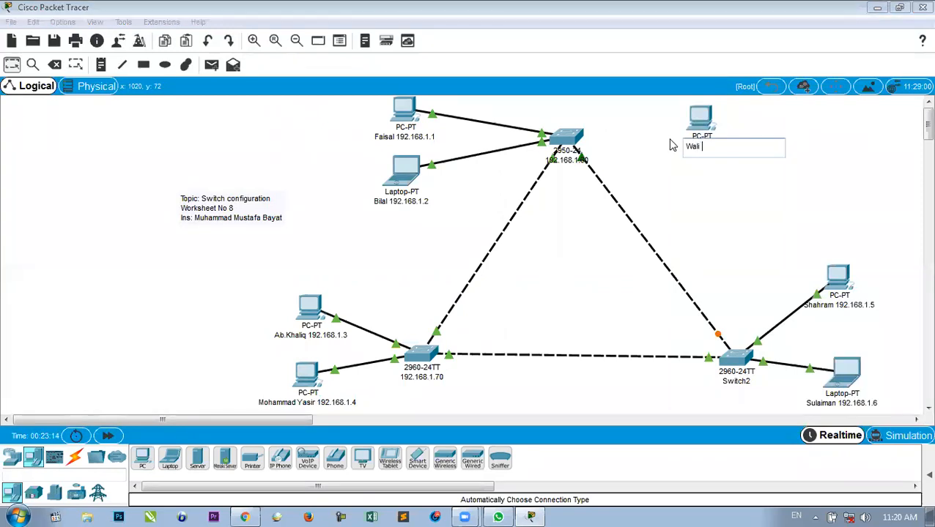
pyautogui.write('192.168.1.11')
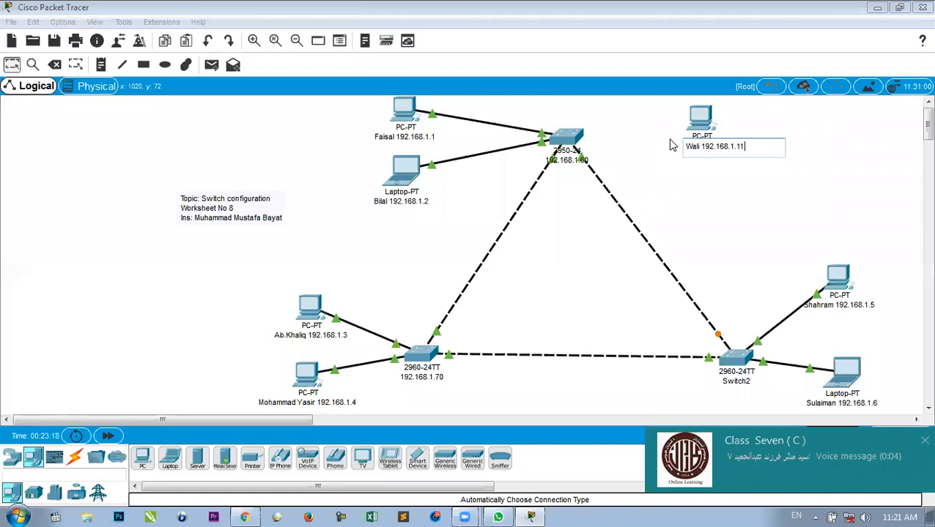
pyautogui.click(728, 167)
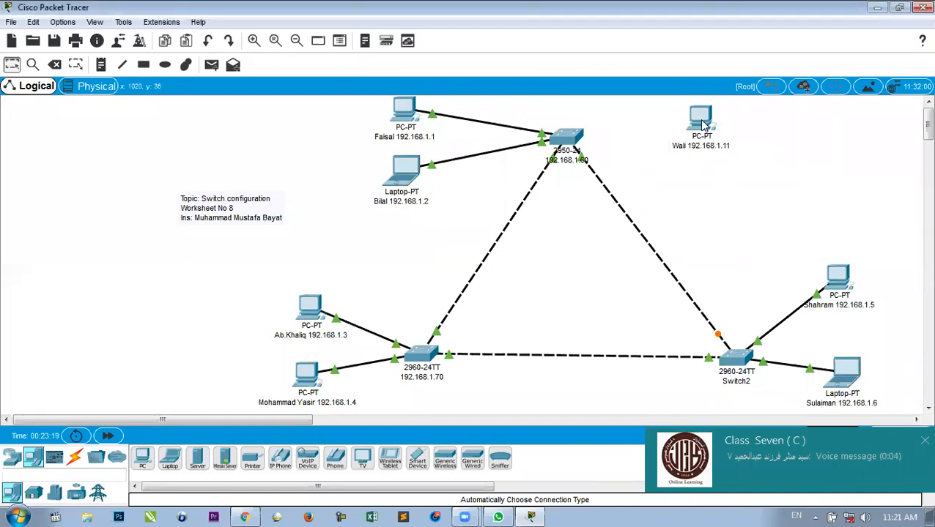
# Cable the 192.168.1.11 PC to the top 192.168.1.60 switch with an automatic cable.
pyautogui.click(75, 458)
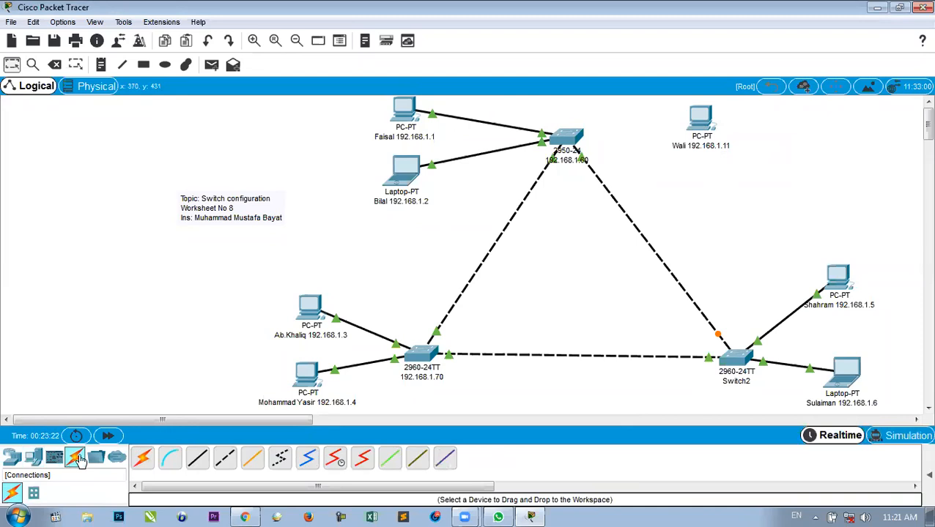
pyautogui.click(562, 139)
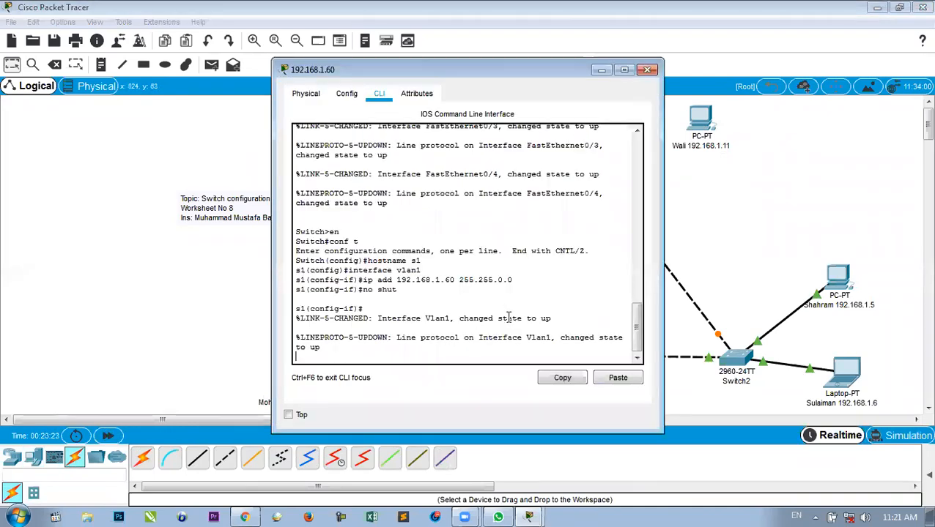
pyautogui.click(646, 70)
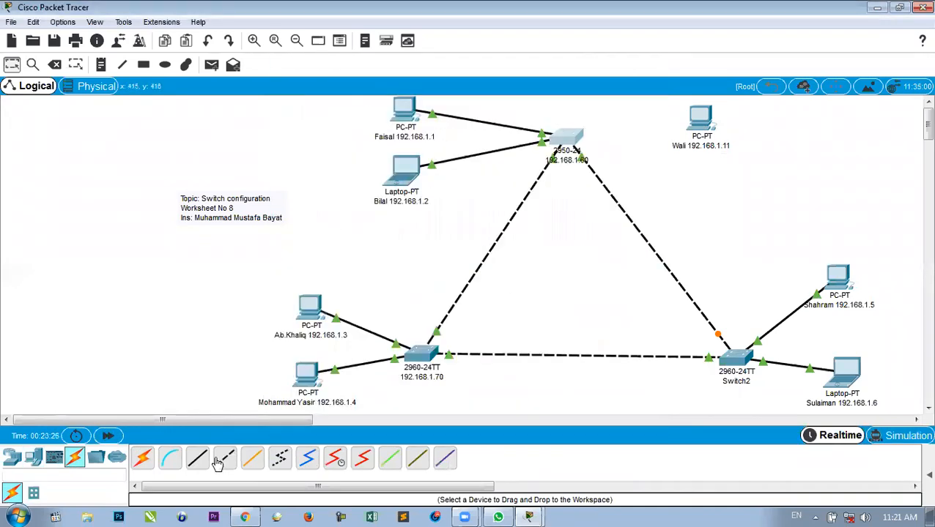
pyautogui.click(144, 458)
pyautogui.click(699, 118)
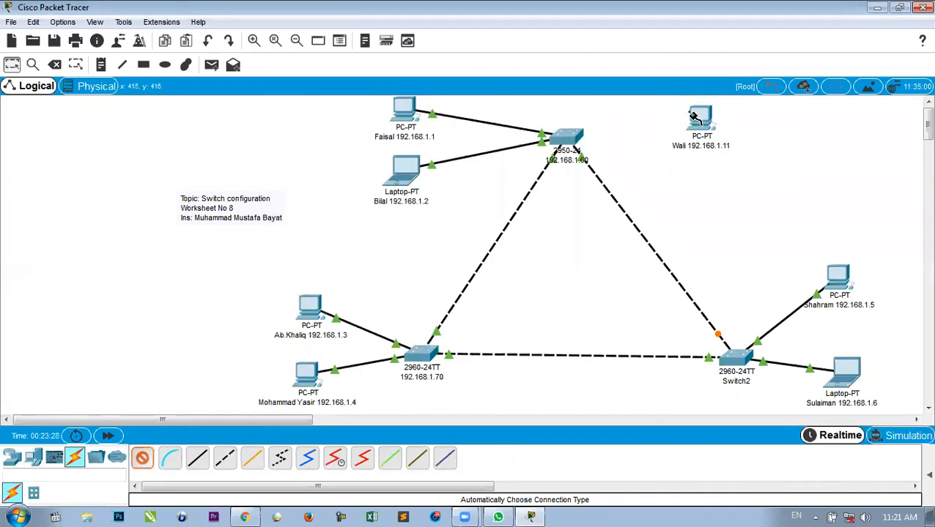
pyautogui.click(566, 138)
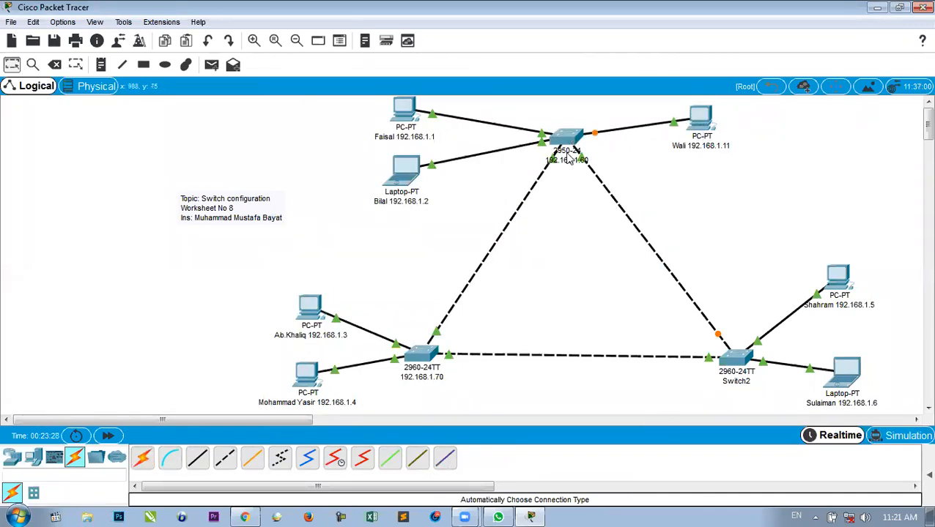
# Set the PC's FastEthernet0 to 192.168.1.11 with default mask 255.255.255.0.
pyautogui.click(700, 116)
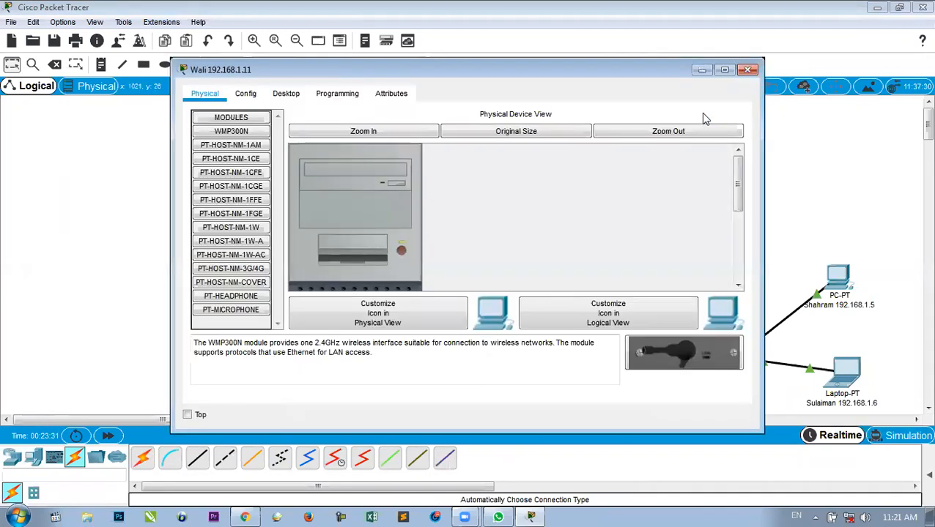
pyautogui.click(245, 94)
pyautogui.click(243, 172)
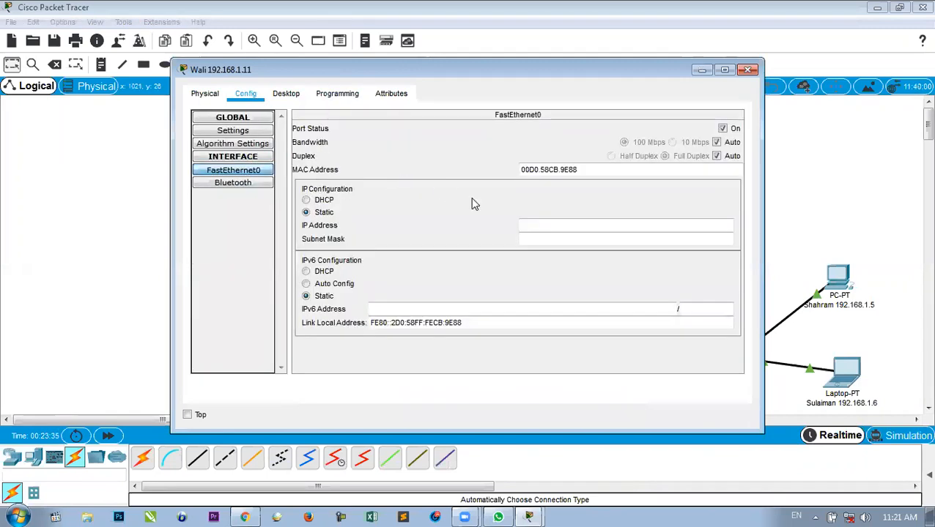
pyautogui.write('192.168.1.11')
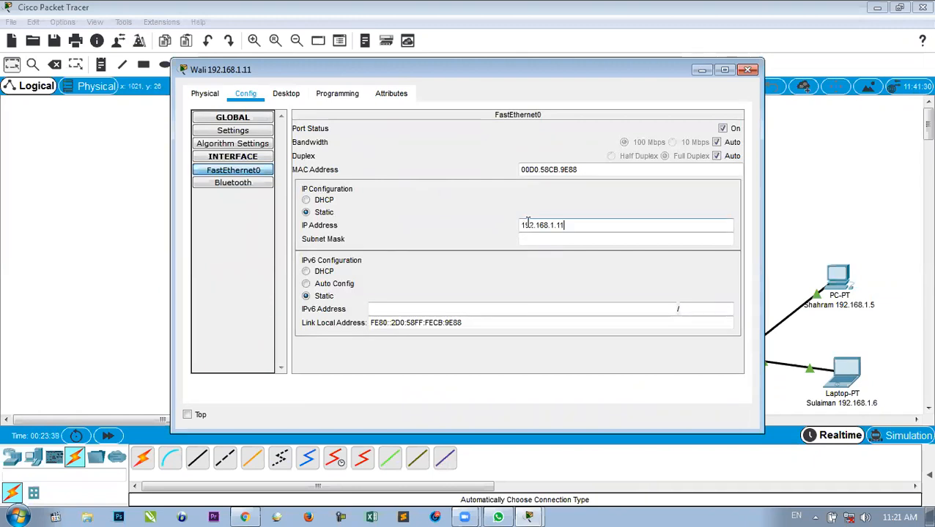
pyautogui.press('Tab')
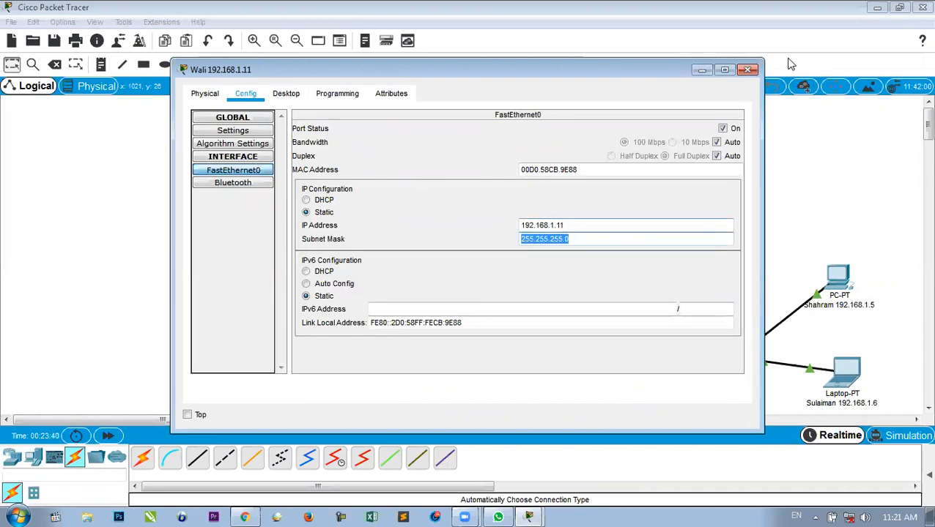
pyautogui.click(747, 69)
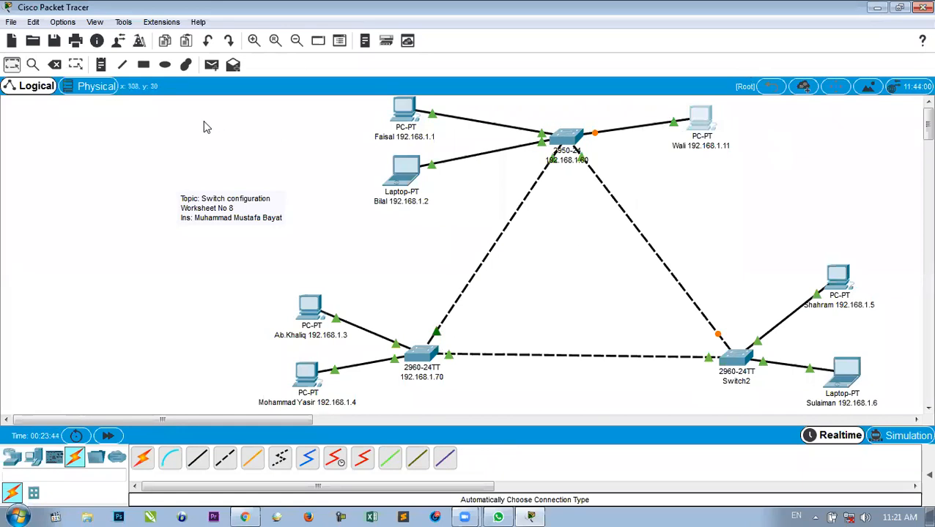
# Place a new PC below the triangle and give it 192.168.1.12 with mask 255.255.255.0.
pyautogui.click(33, 458)
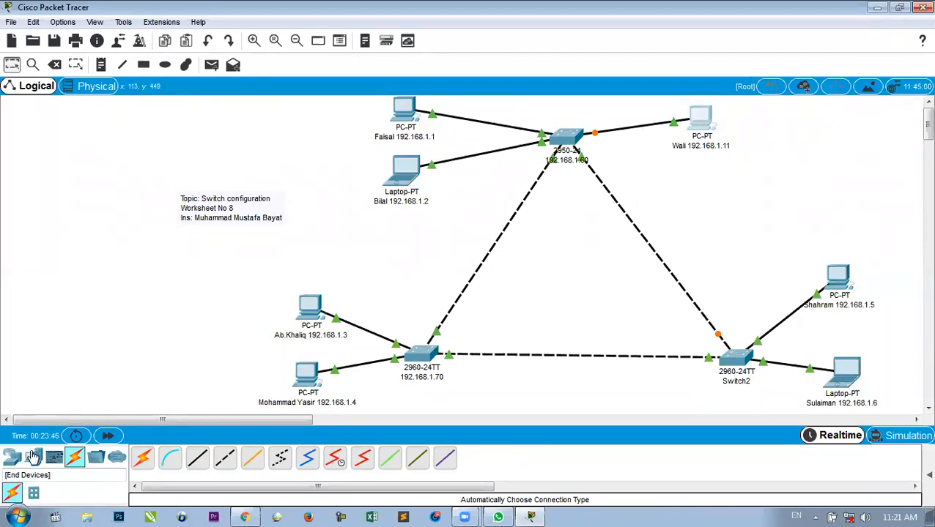
pyautogui.moveTo(143, 458)
pyautogui.mouseDown()
pyautogui.moveTo(507, 320)
pyautogui.moveTo(505, 389)
pyautogui.mouseUp()
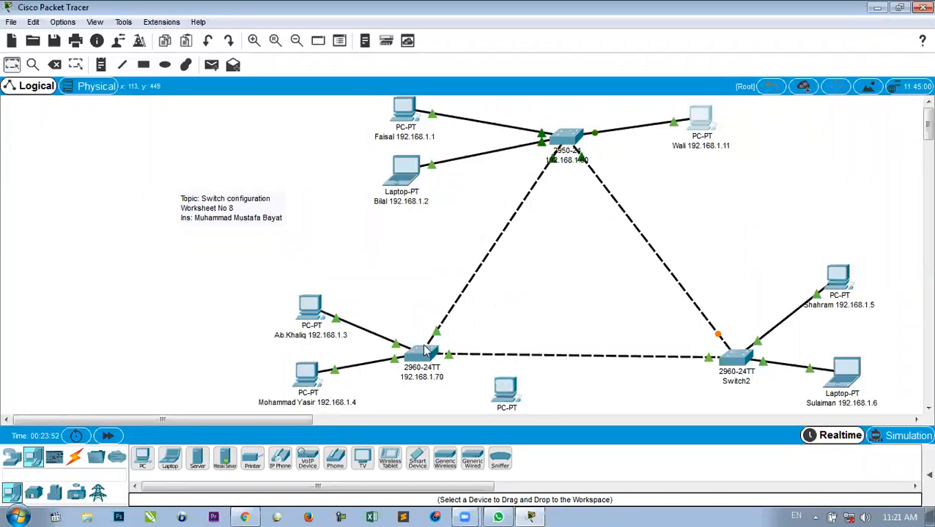
pyautogui.doubleClick(514, 407)
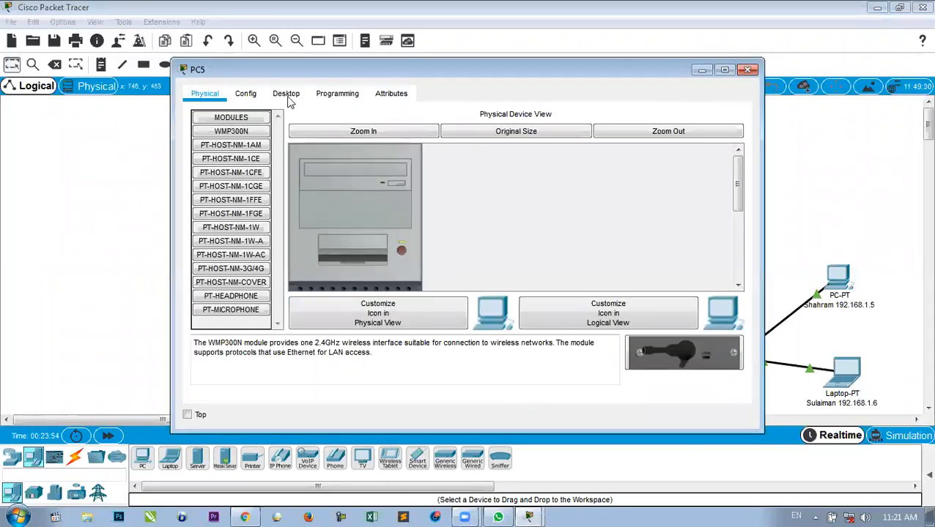
pyautogui.click(249, 95)
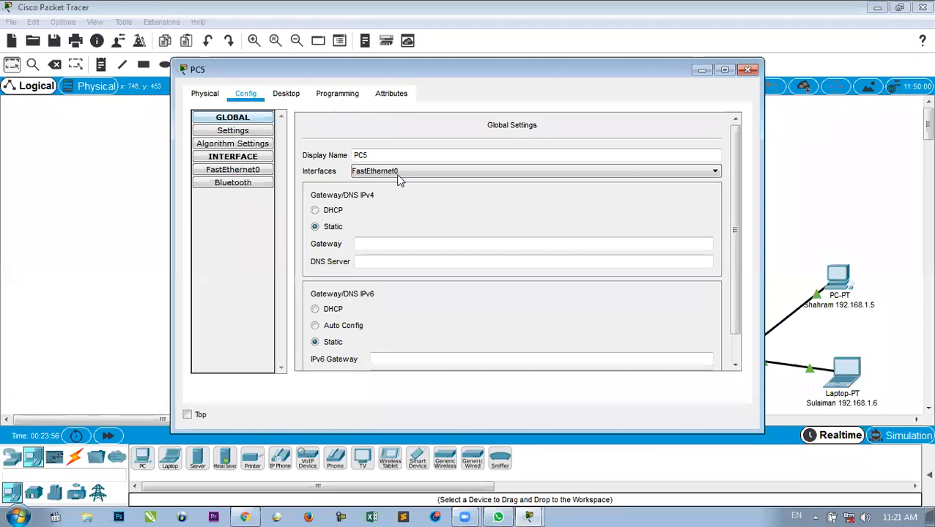
pyautogui.click(534, 227)
pyautogui.write('192.168.1.12')
pyautogui.click(548, 239)
pyautogui.click(747, 71)
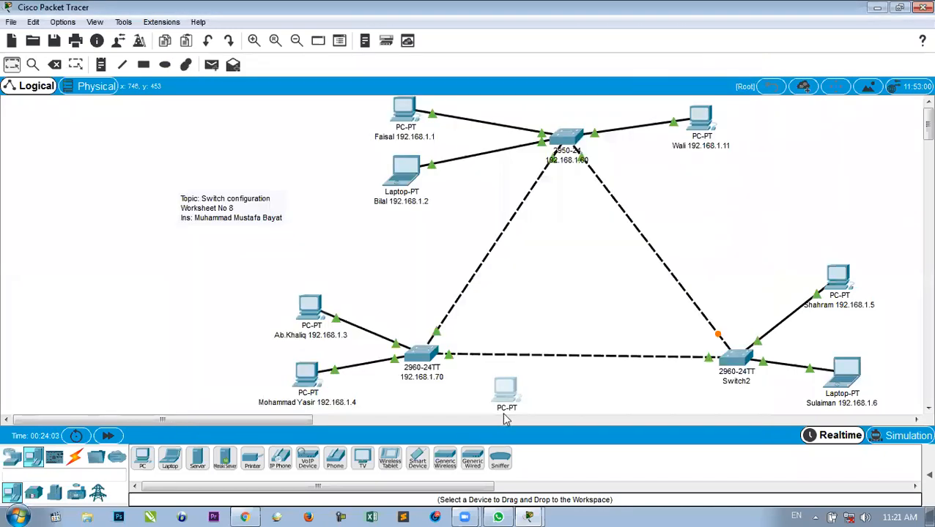
# Reposition the new PC and label it with a user's name and its address.
pyautogui.click(515, 409)
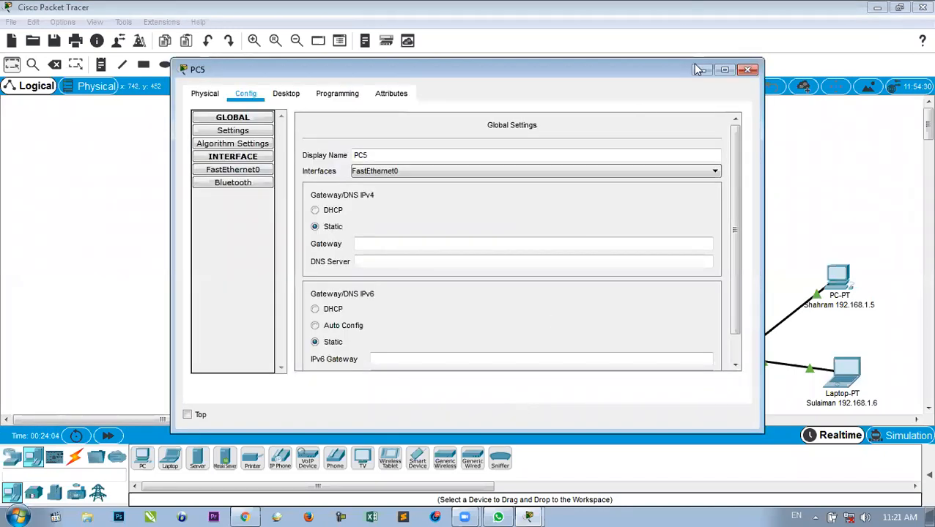
pyautogui.click(747, 71)
pyautogui.moveTo(510, 381); pyautogui.dragTo(474, 401)
pyautogui.click(510, 403)
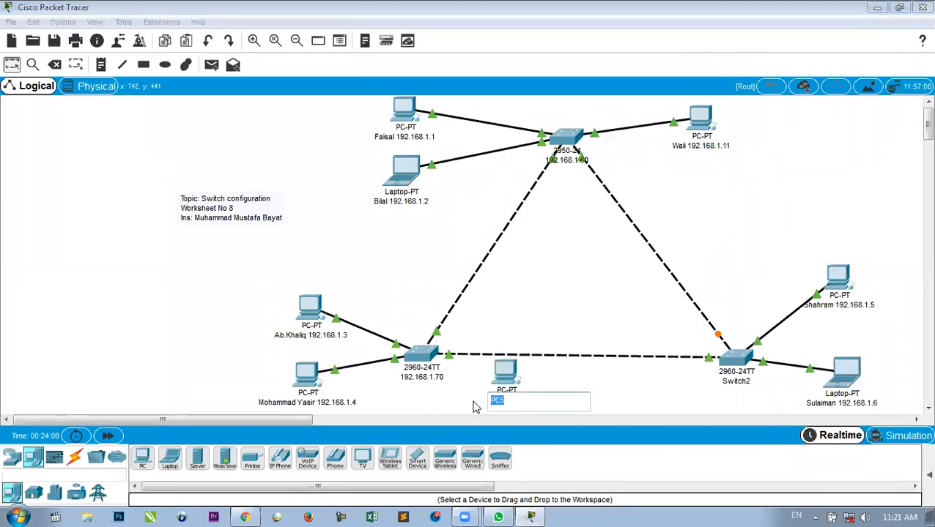
pyautogui.write('Maiwand')
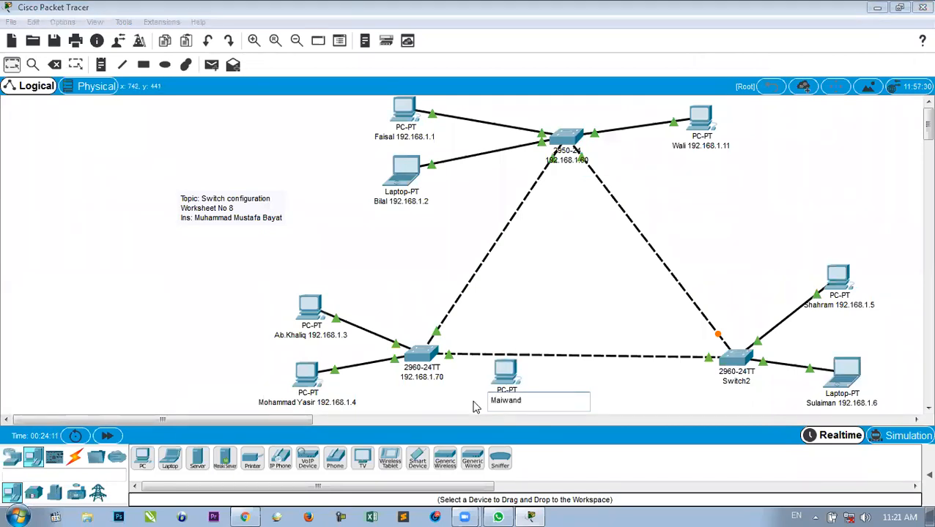
pyautogui.write(' 192.168.1.12')
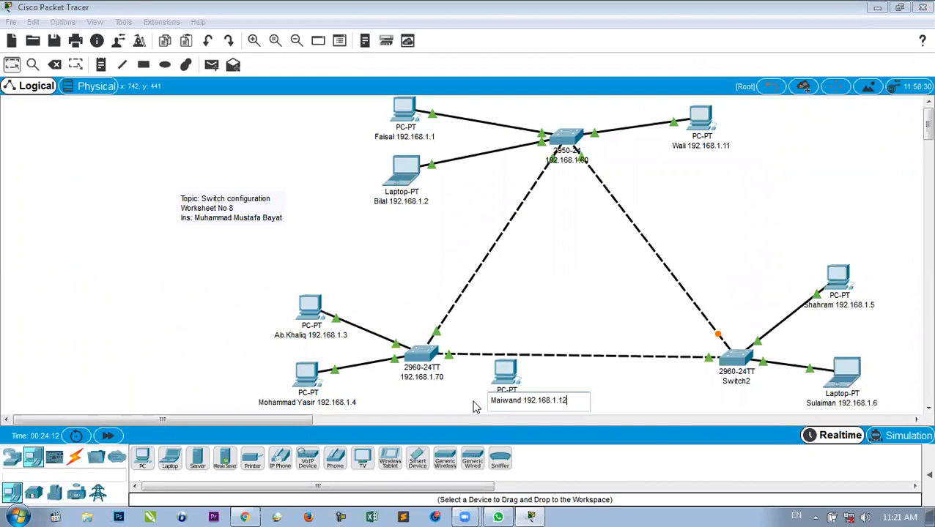
pyautogui.click(464, 395)
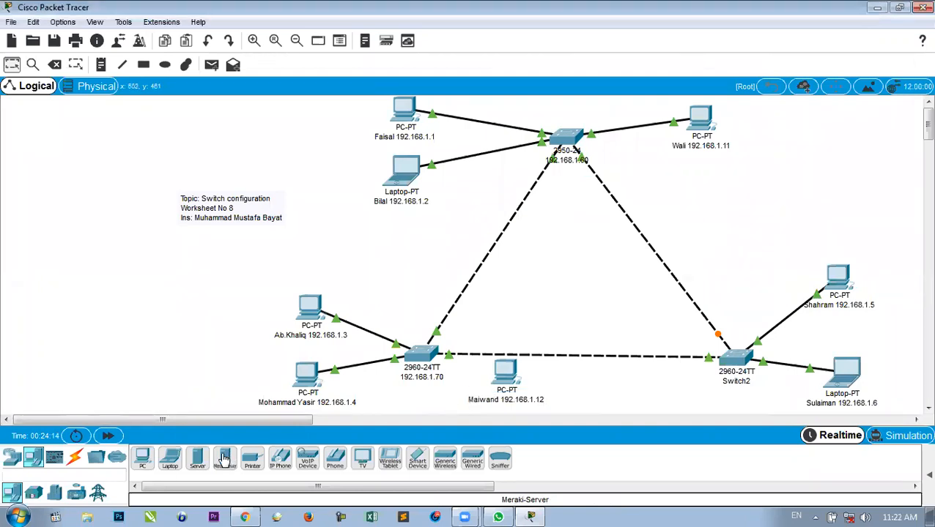
# Run an automatic cable from the 192.168.1.70 switch to the 192.168.1.12 PC, then shift the PC slightly left.
pyautogui.click(75, 457)
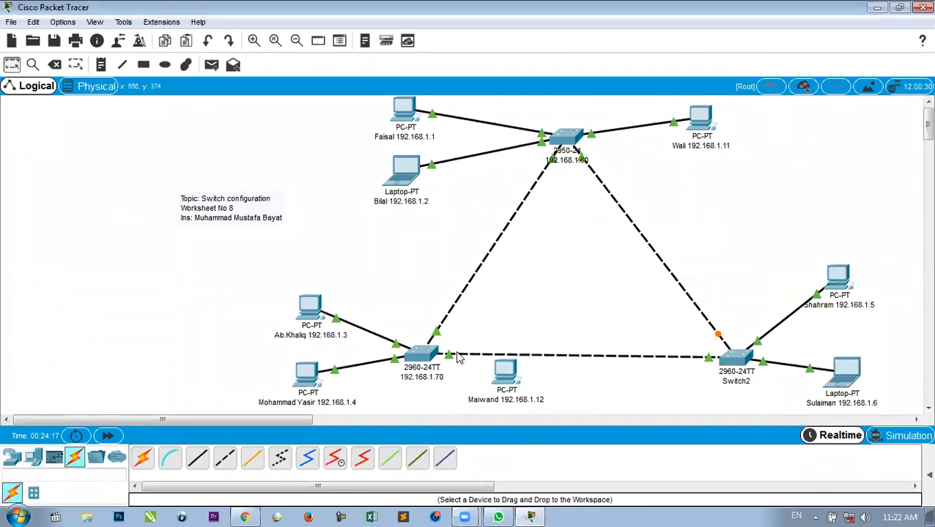
pyautogui.click(498, 372)
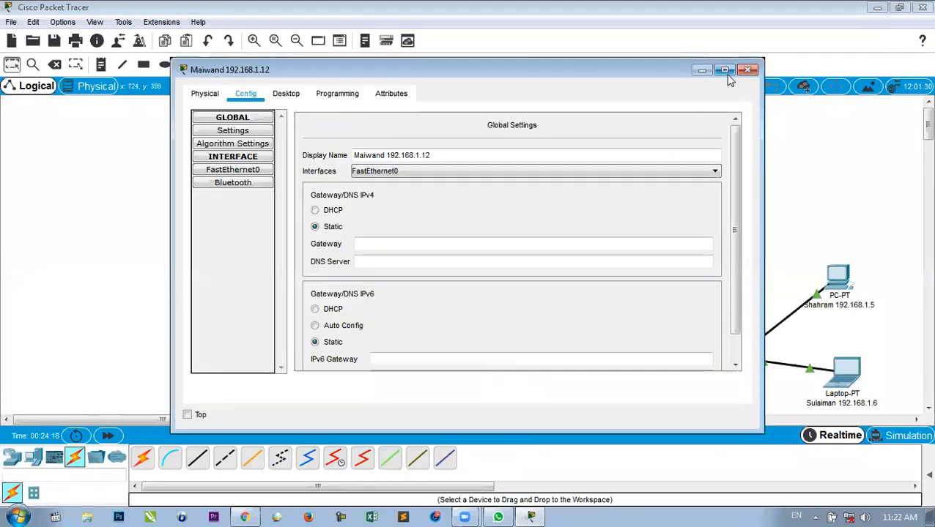
pyautogui.click(746, 71)
pyautogui.click(141, 458)
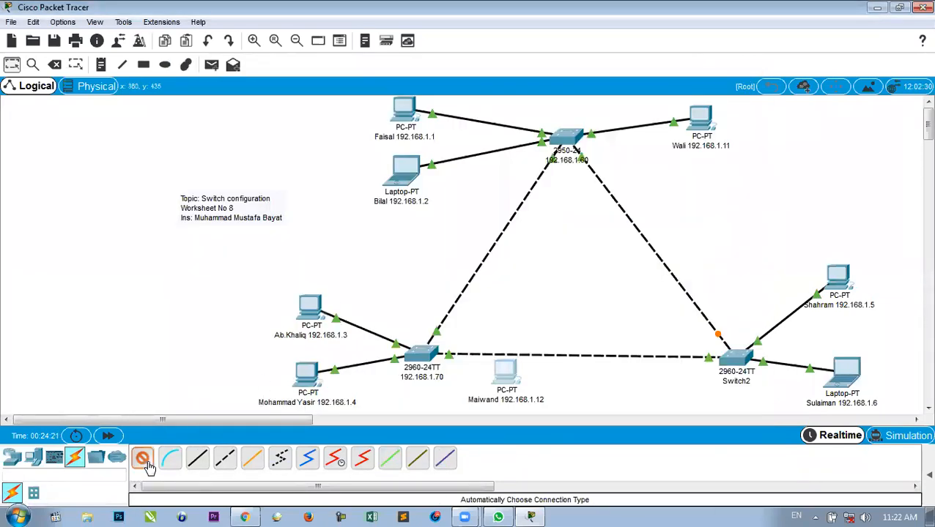
pyautogui.click(429, 359)
pyautogui.click(502, 372)
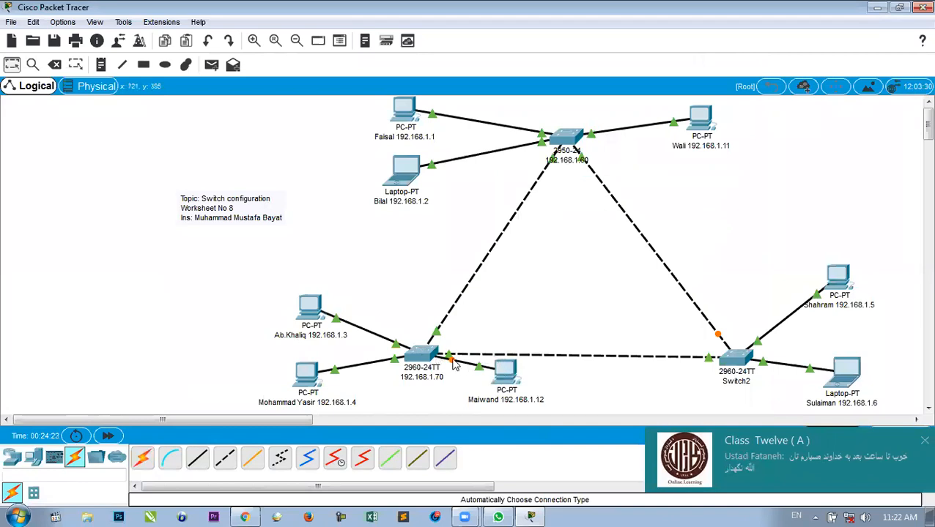
pyautogui.moveTo(502, 381); pyautogui.dragTo(484, 384)
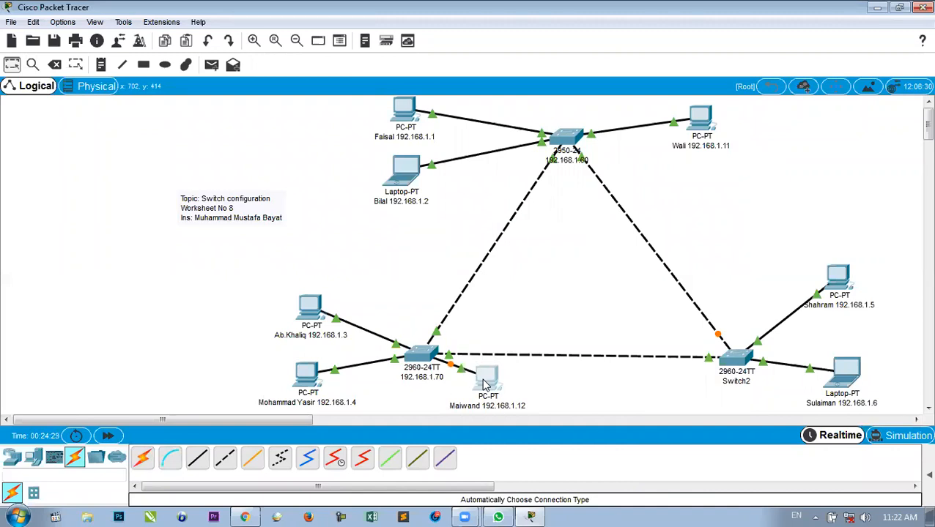
pyautogui.moveTo(483, 385); pyautogui.dragTo(484, 384)
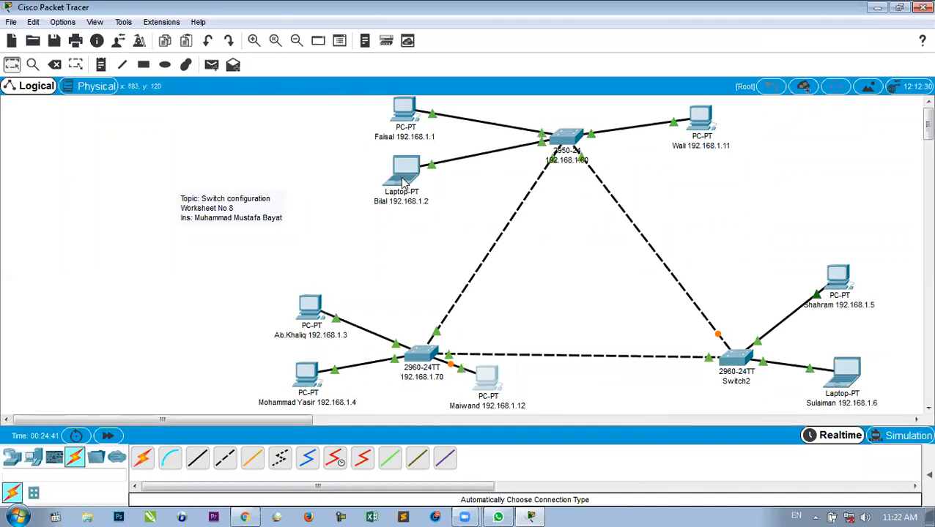
pyautogui.moveTo(402, 182)
pyautogui.click(212, 65)
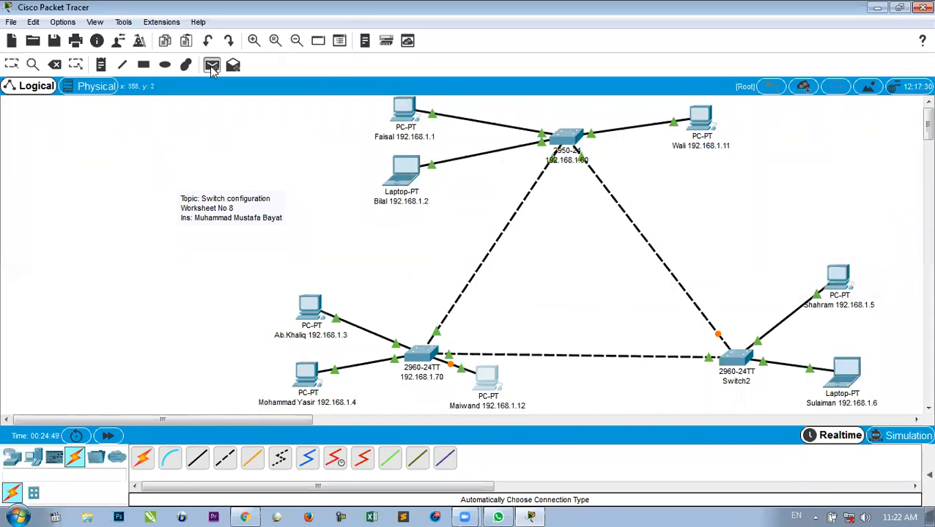
pyautogui.click(312, 375)
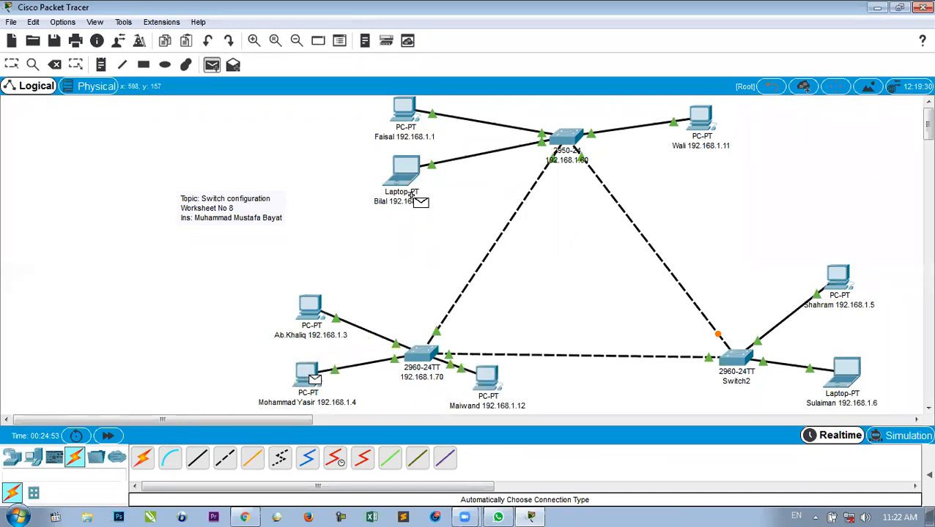
pyautogui.click(407, 172)
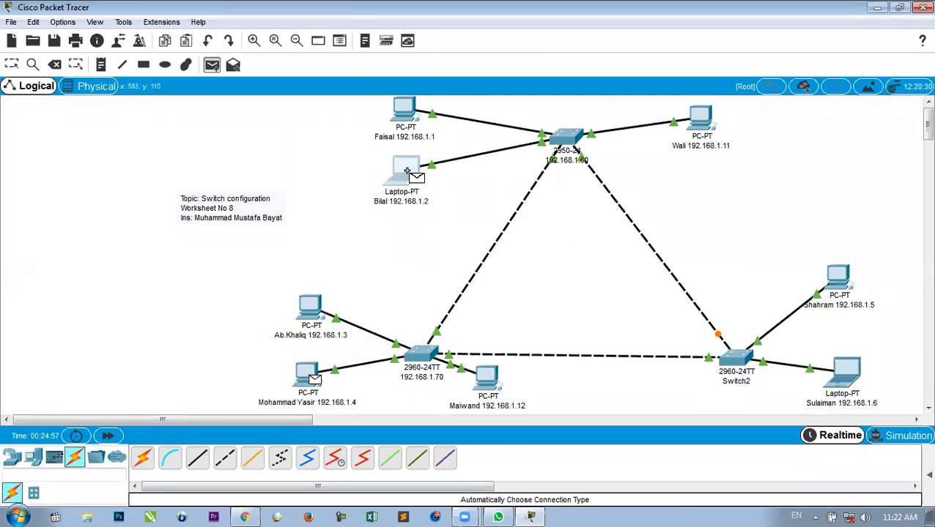
pyautogui.click(926, 476)
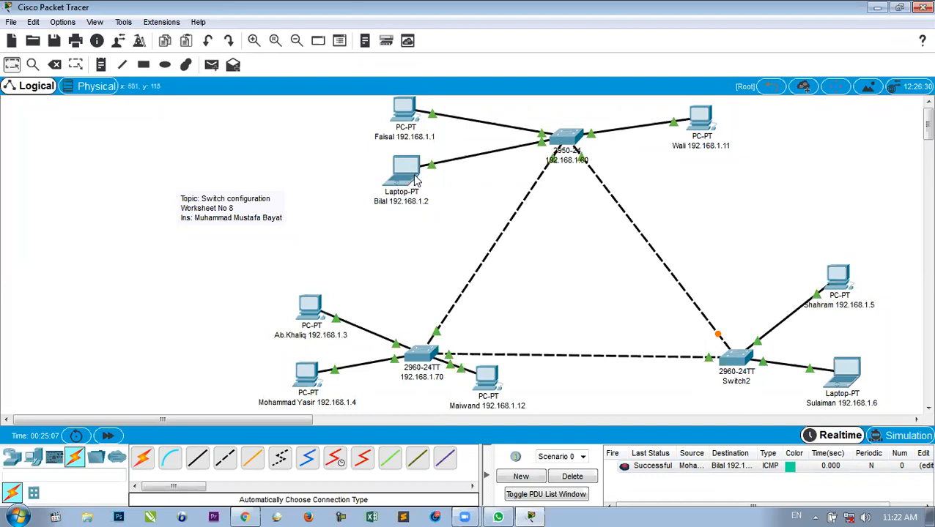
pyautogui.click(572, 477)
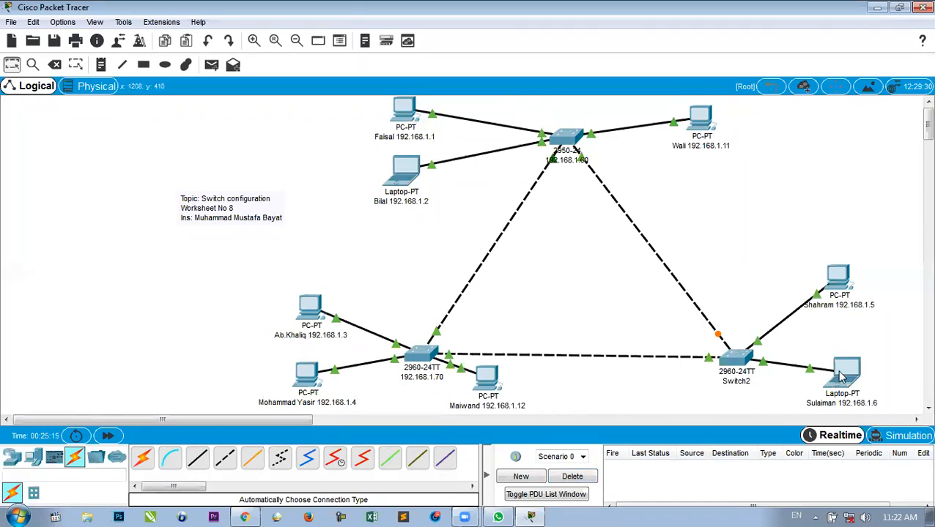
pyautogui.click(211, 65)
pyautogui.click(403, 108)
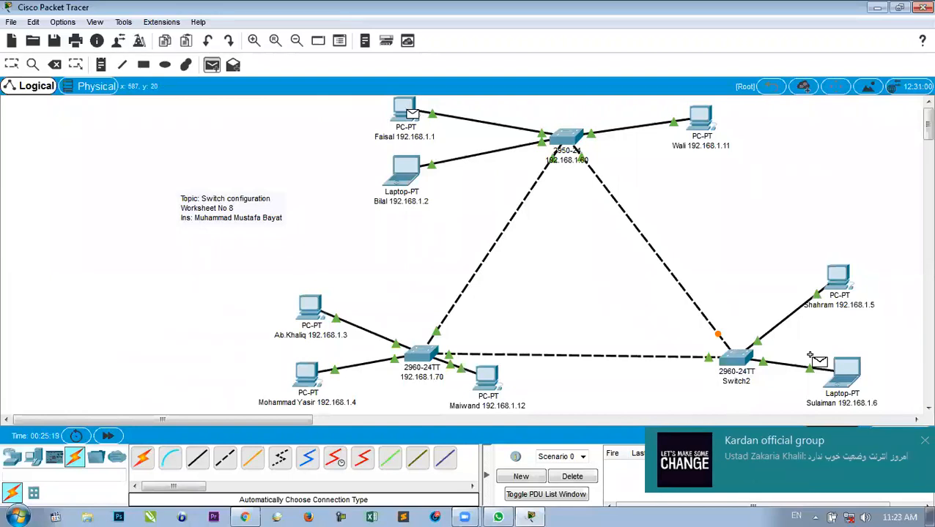
pyautogui.click(846, 381)
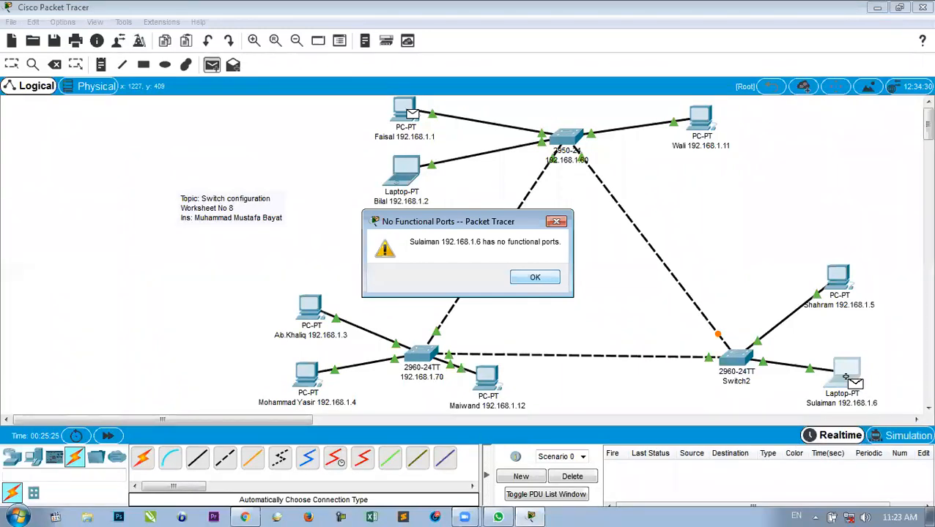
pyautogui.press('Return')
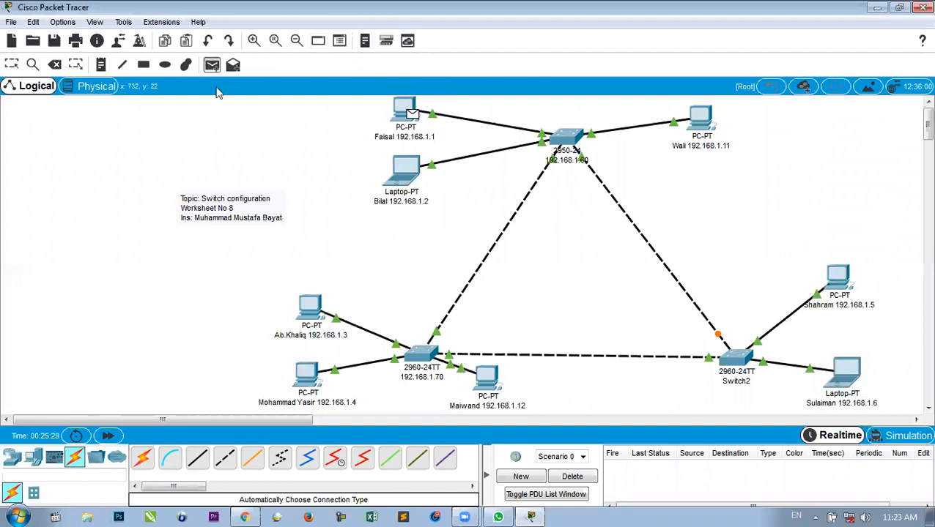
pyautogui.click(11, 65)
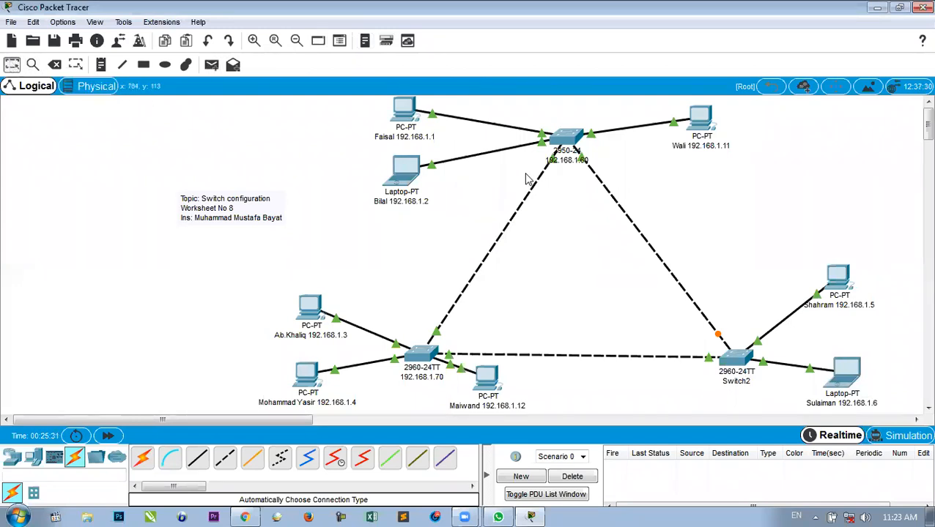
# Set the laptop's FastEthernet0 IP to 192.168.1.6 with mask 255.255.255.0.
pyautogui.click(847, 375)
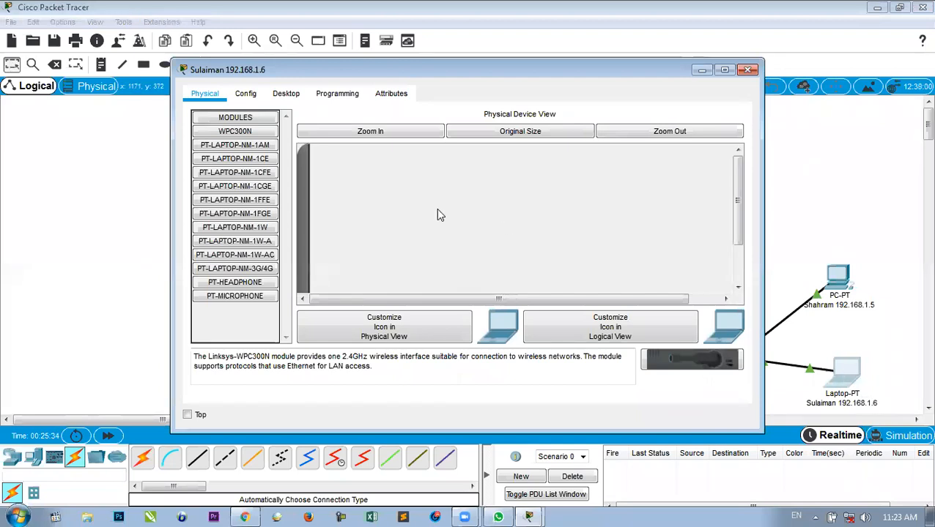
pyautogui.click(248, 94)
pyautogui.click(245, 171)
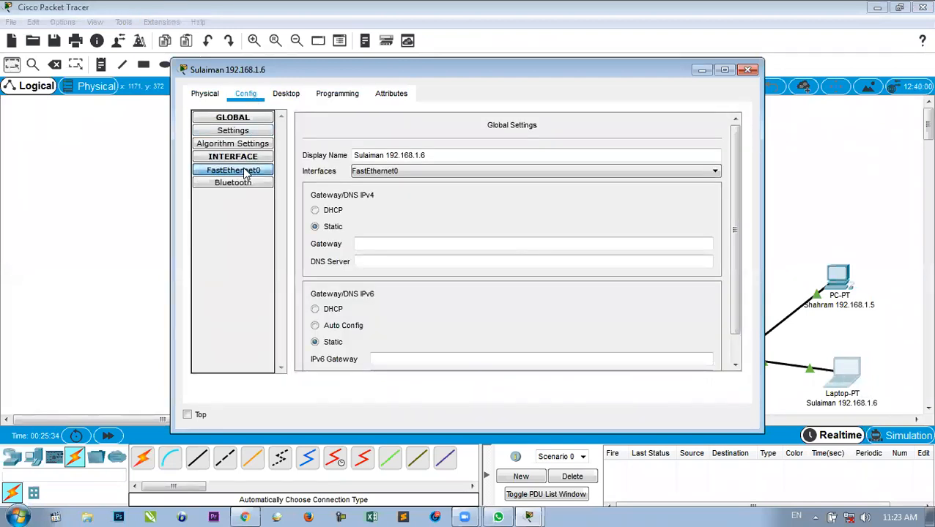
pyautogui.click(591, 229)
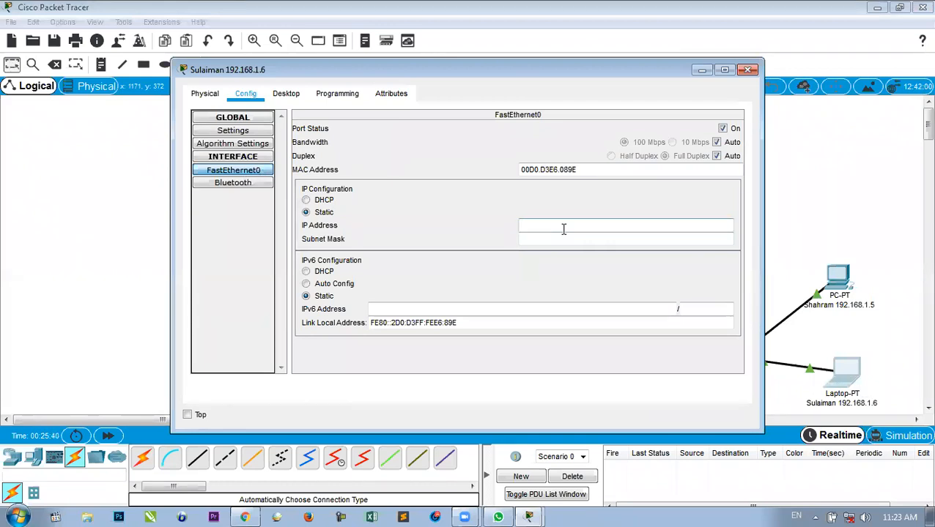
pyautogui.write('192.168.1.1')
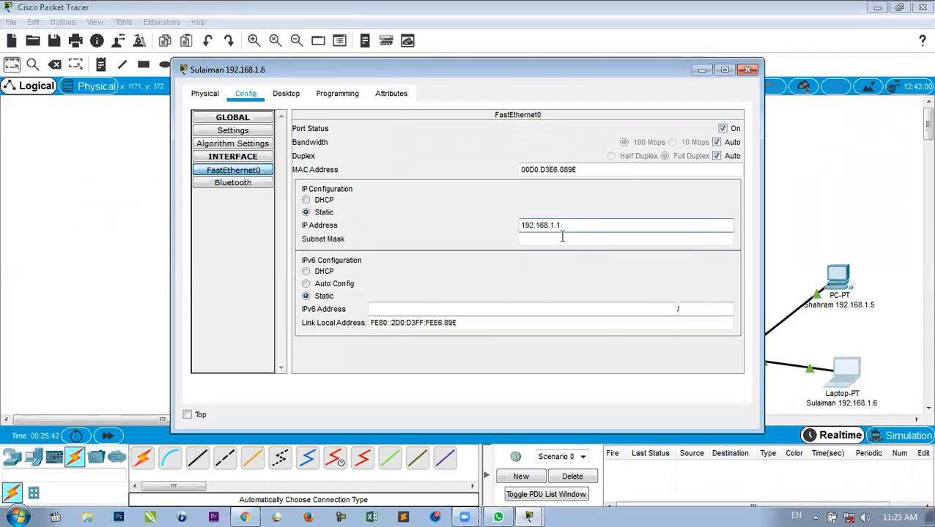
pyautogui.press('BackSpace')
pyautogui.write('6')
pyautogui.click(559, 236)
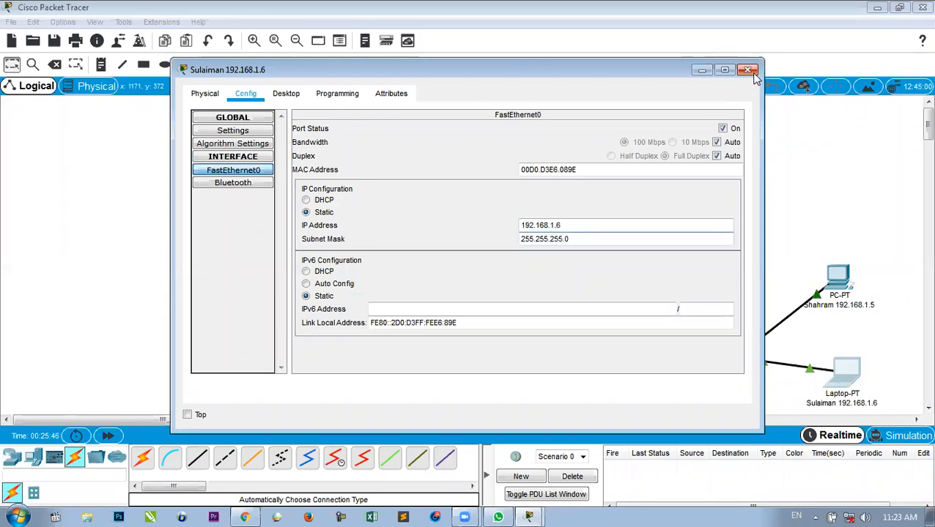
pyautogui.click(747, 70)
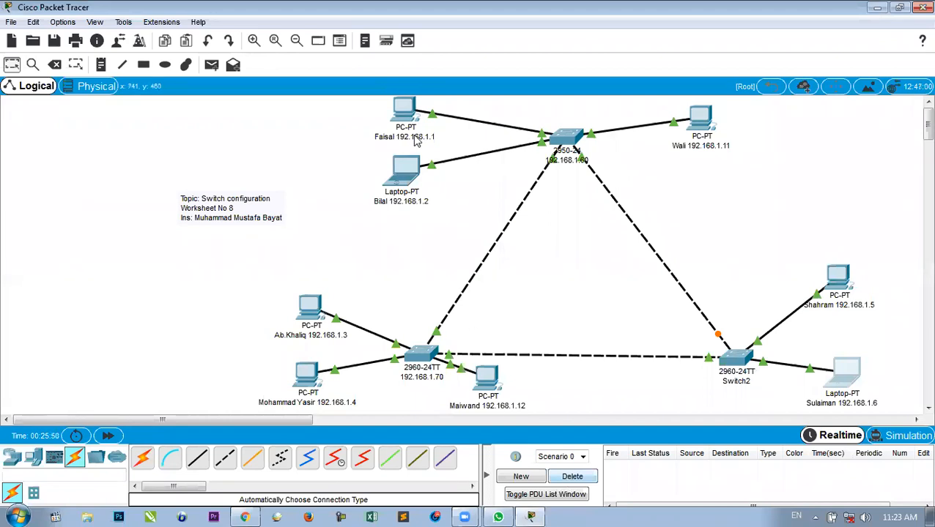
# Ping from PC 192.168.1.1 to laptop 192.168.1.6, confirm Successful, then delete the PDU.
pyautogui.click(212, 64)
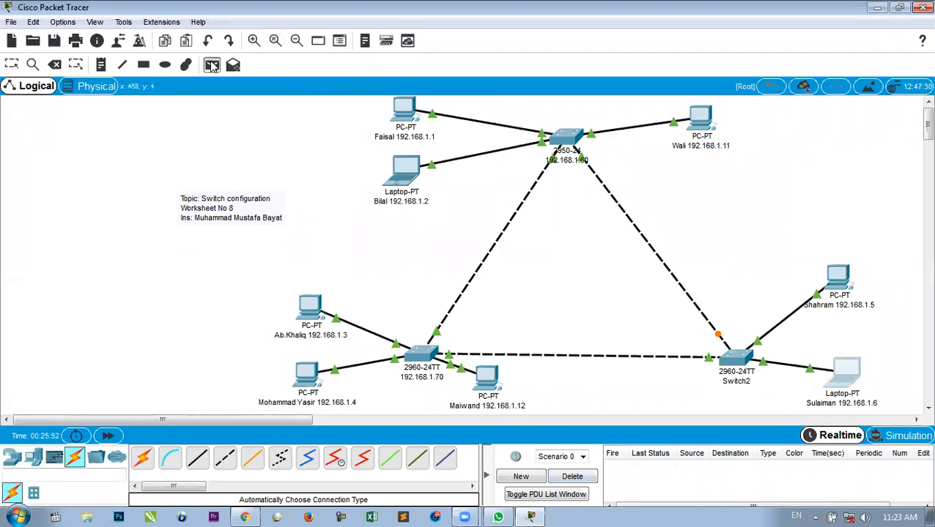
pyautogui.click(406, 113)
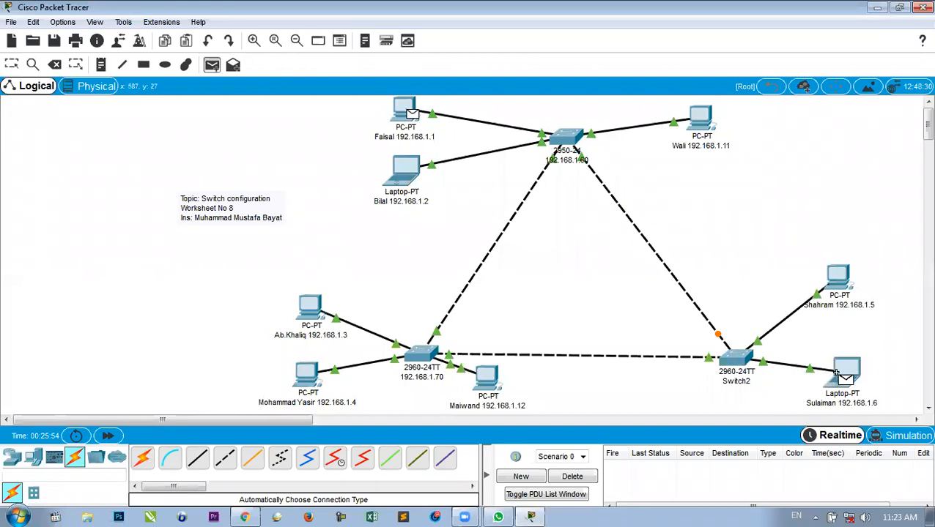
pyautogui.click(846, 381)
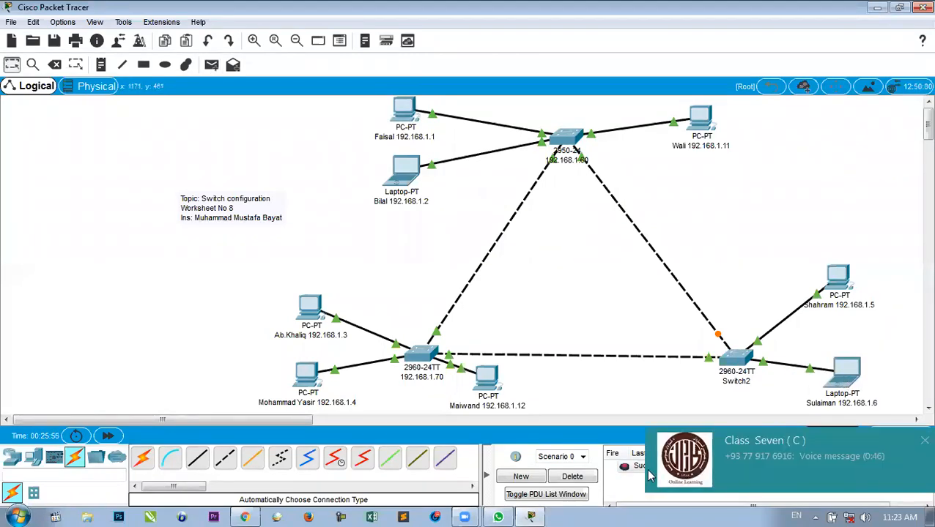
pyautogui.click(923, 441)
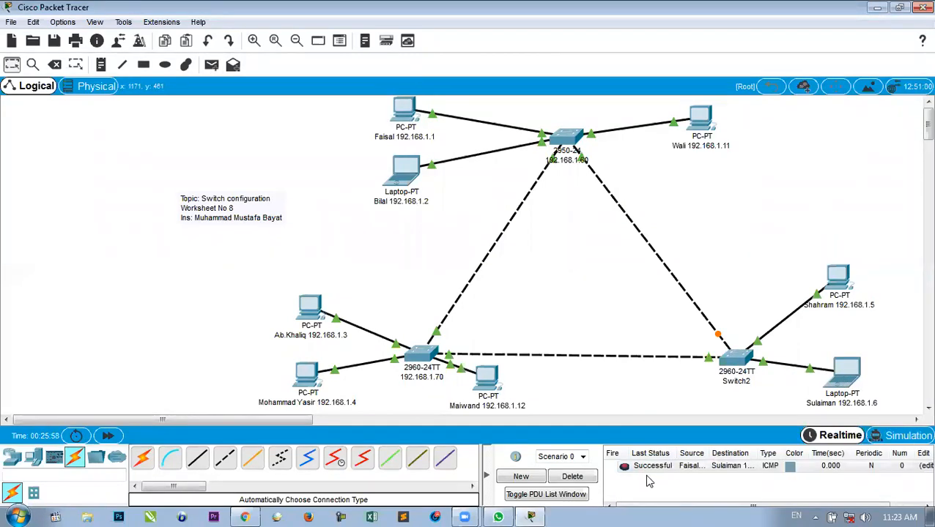
pyautogui.click(646, 469)
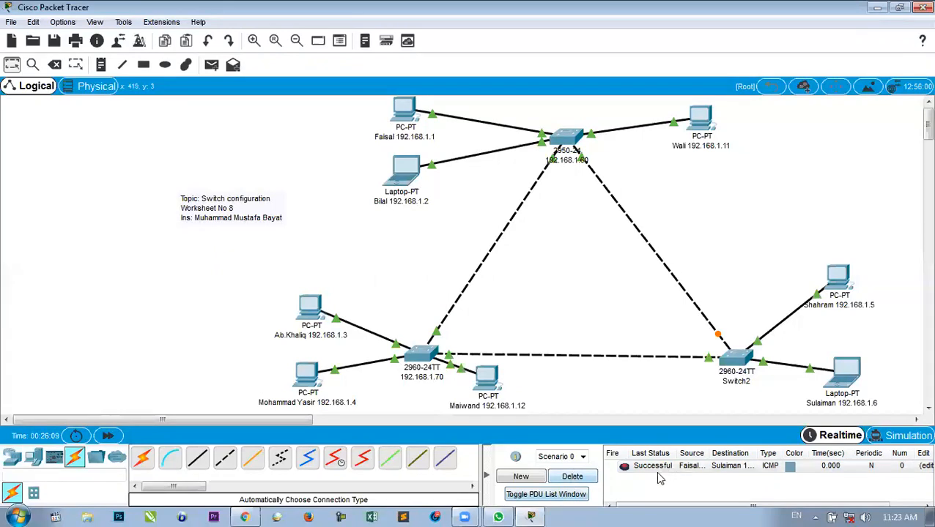
pyautogui.press('Delete')
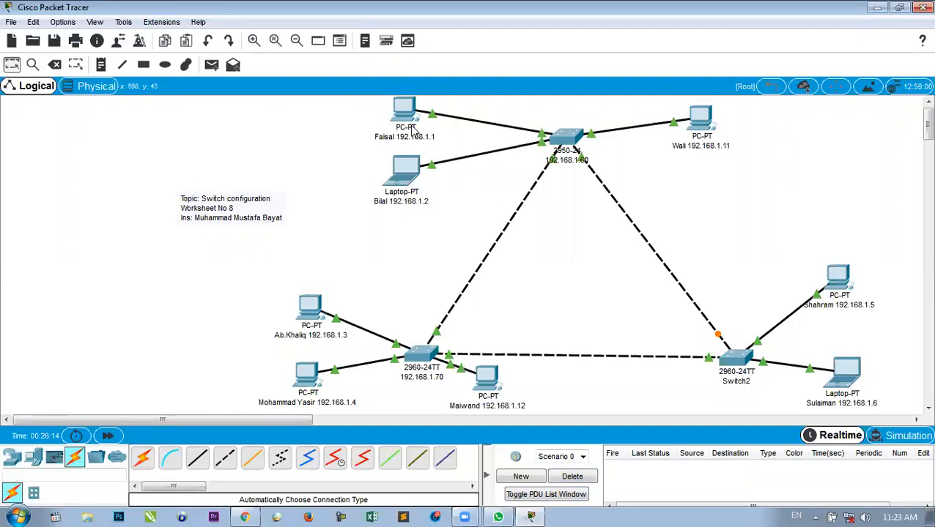
# Send a simple PDU from PC 192.168.1.4 to PC 192.168.1.1.
pyautogui.click(211, 65)
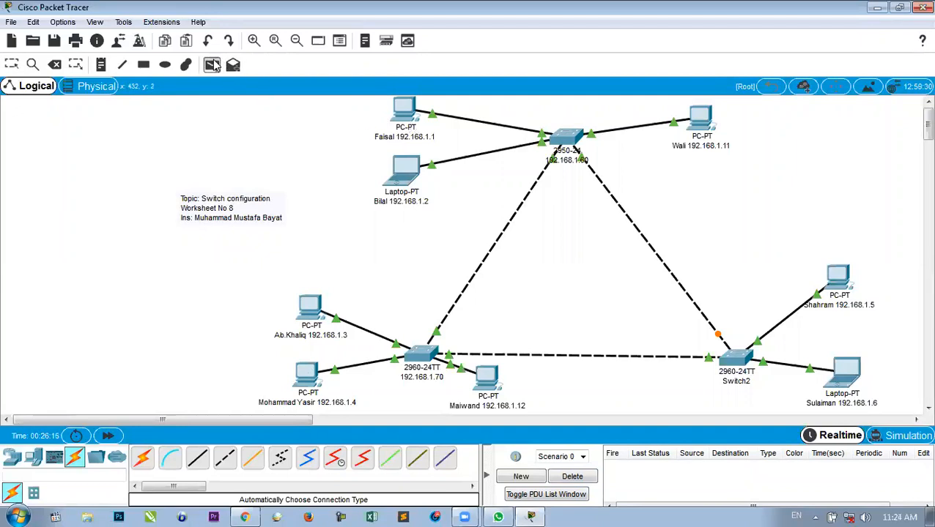
pyautogui.click(309, 369)
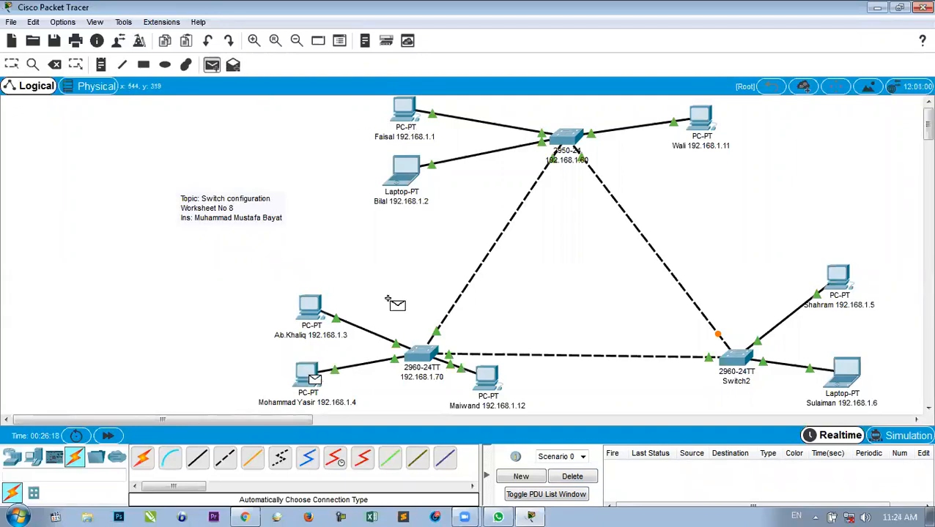
pyautogui.click(405, 110)
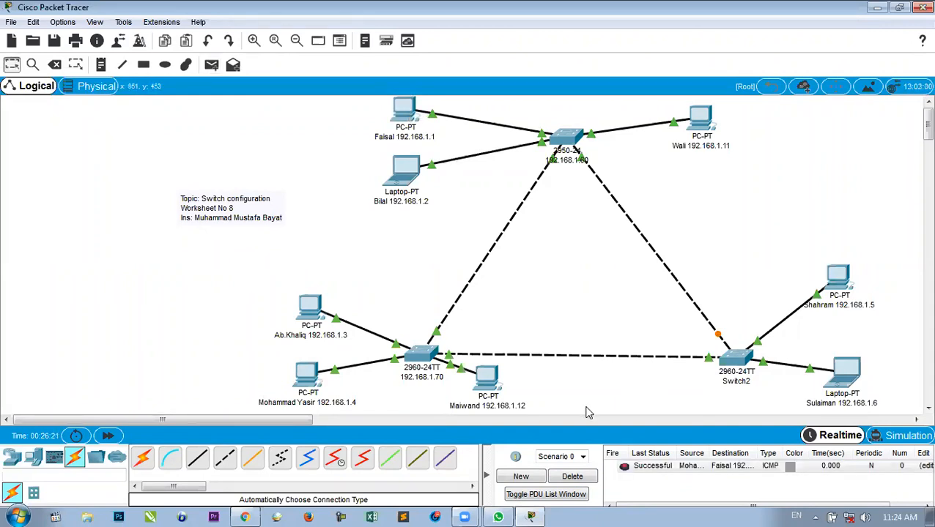
# In Simulation mode, play the 192.168.1.4-to-192.168.1.1 ping, step back, then delete it.
pyautogui.click(898, 436)
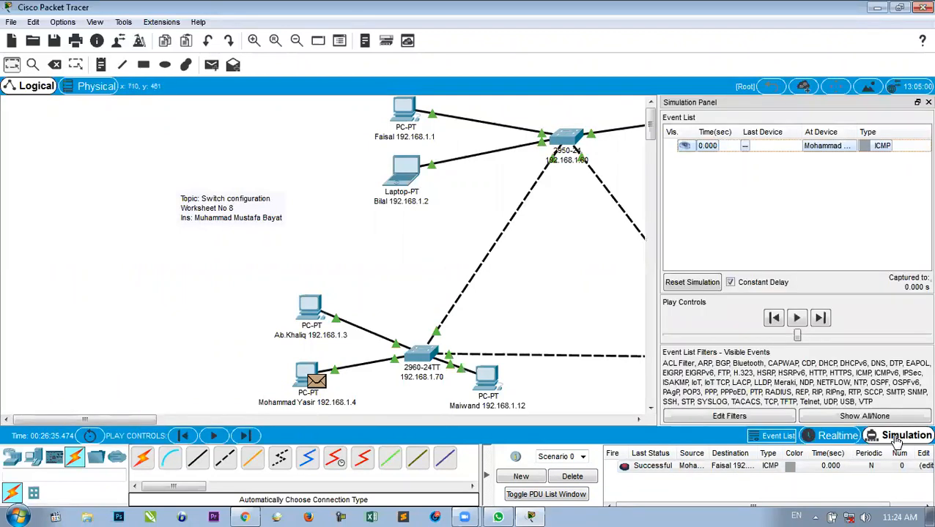
pyautogui.click(927, 102)
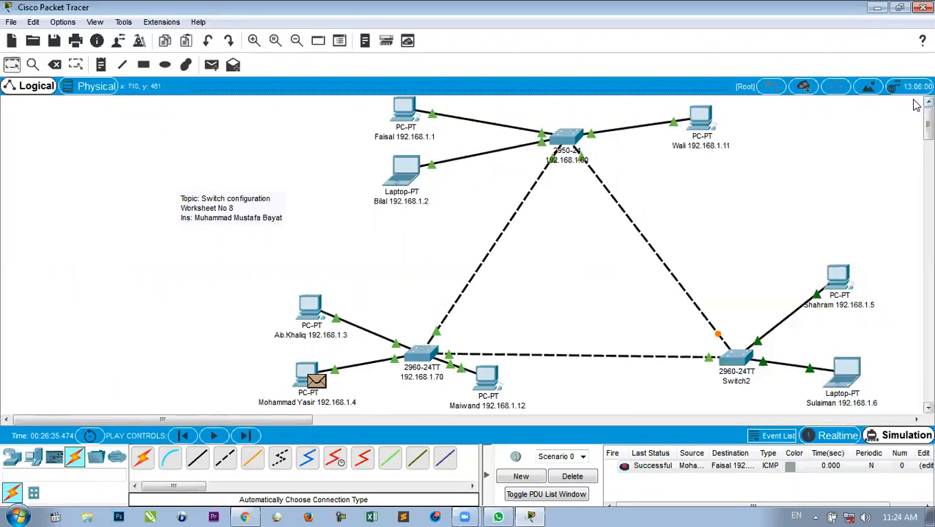
pyautogui.click(213, 437)
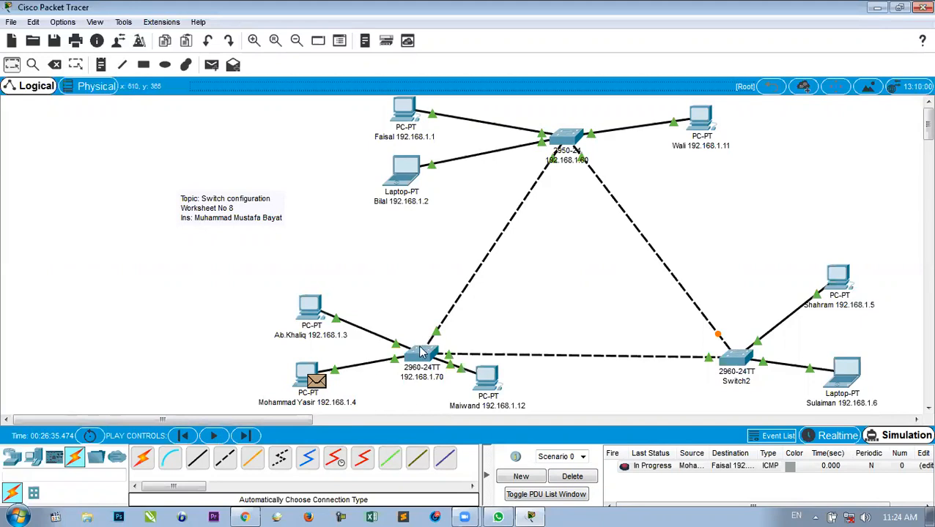
pyautogui.moveTo(421, 353)
pyautogui.moveTo(411, 140)
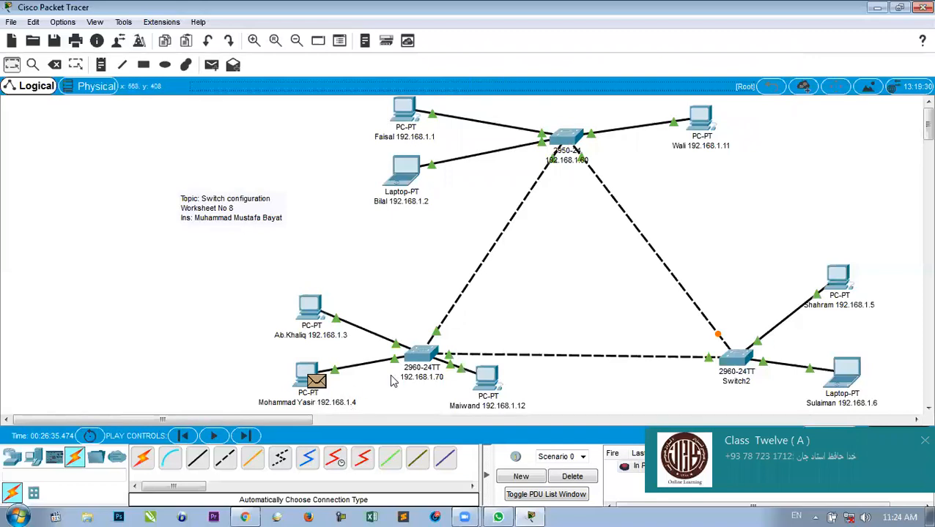
pyautogui.click(214, 437)
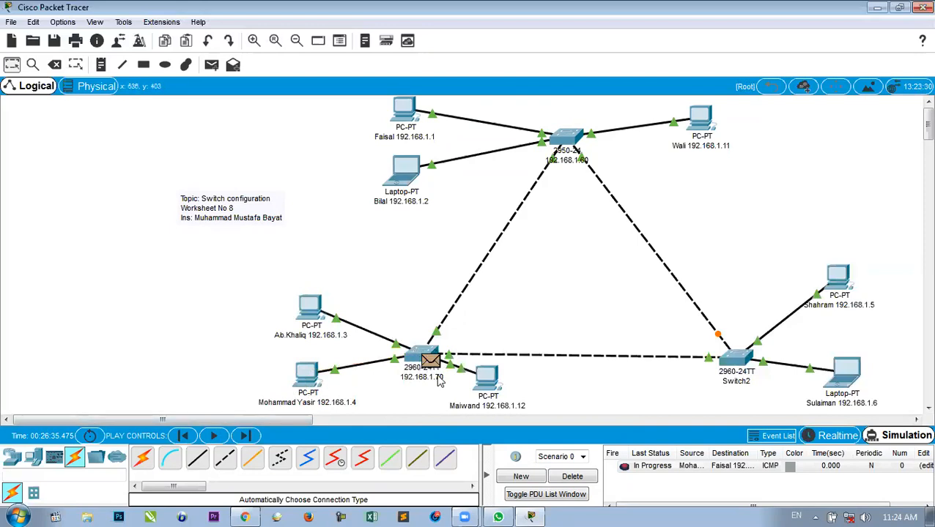
pyautogui.moveTo(436, 383)
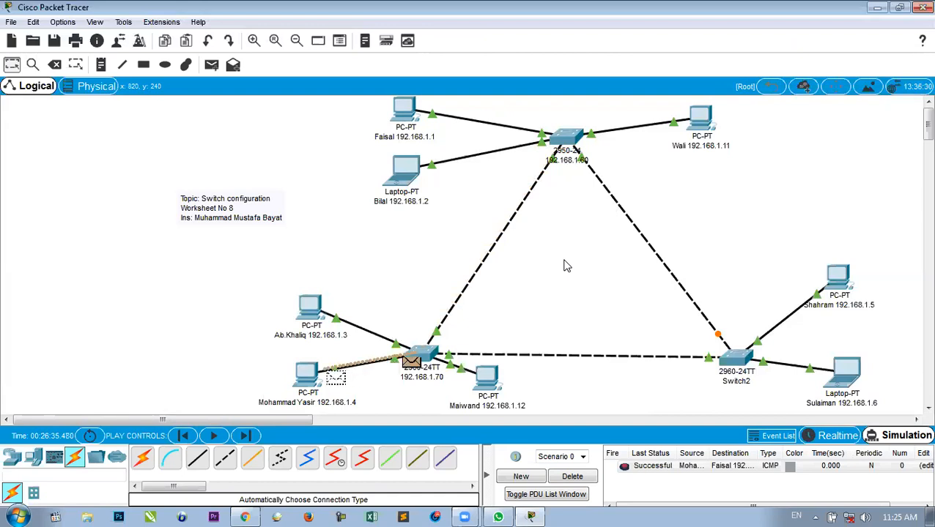
pyautogui.click(187, 435)
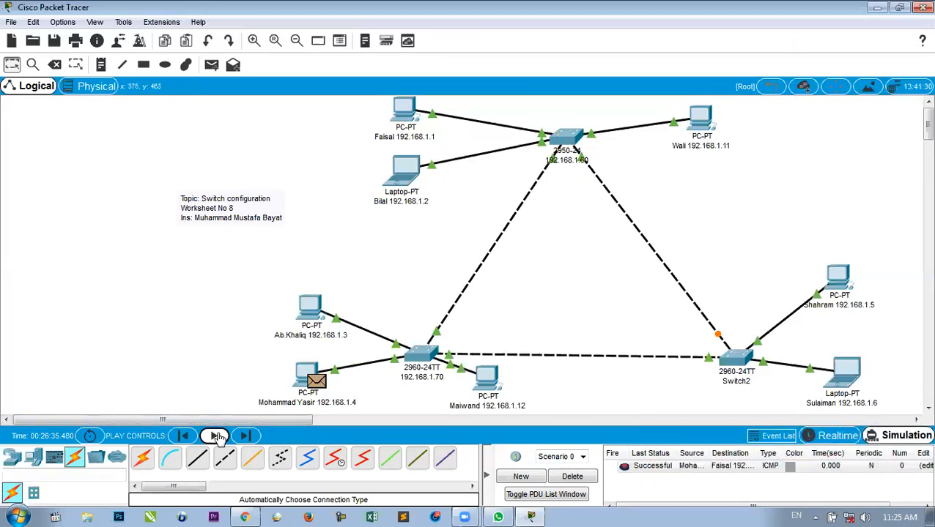
pyautogui.click(577, 478)
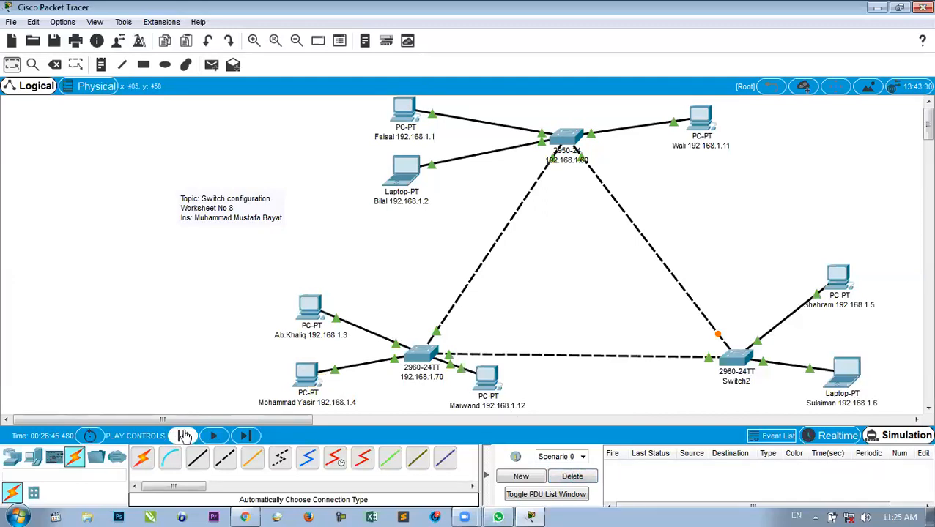
# Add a simple PDU from PC 192.168.1.3 to PC 192.168.1.11 and play the simulation.
pyautogui.click(213, 66)
pyautogui.click(310, 307)
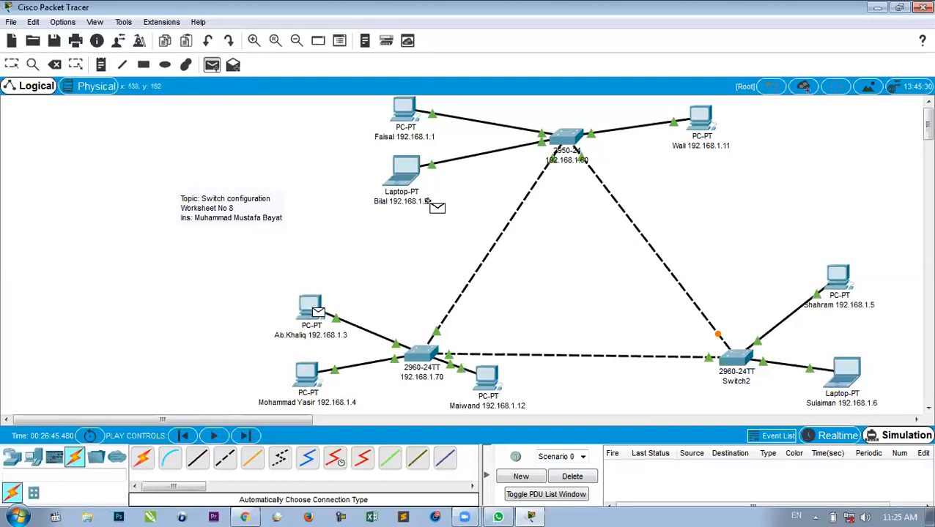
pyautogui.click(700, 125)
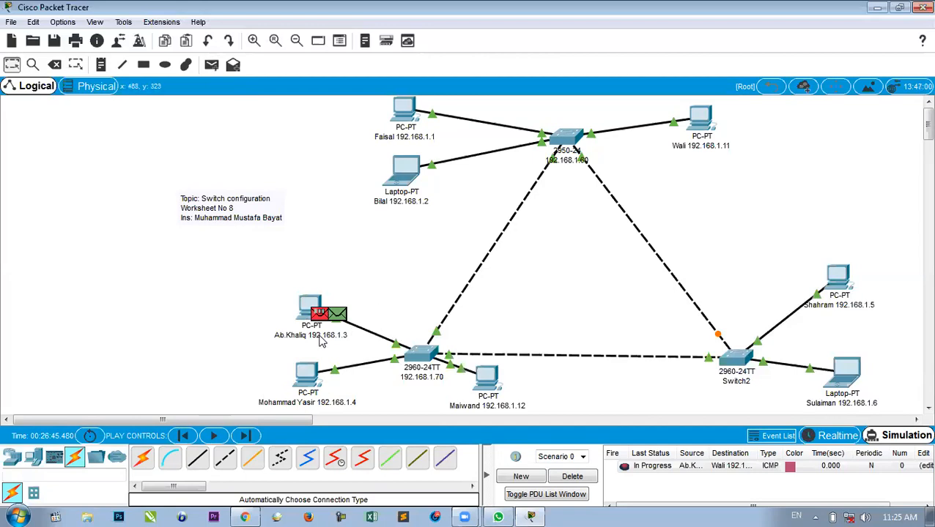
pyautogui.click(213, 436)
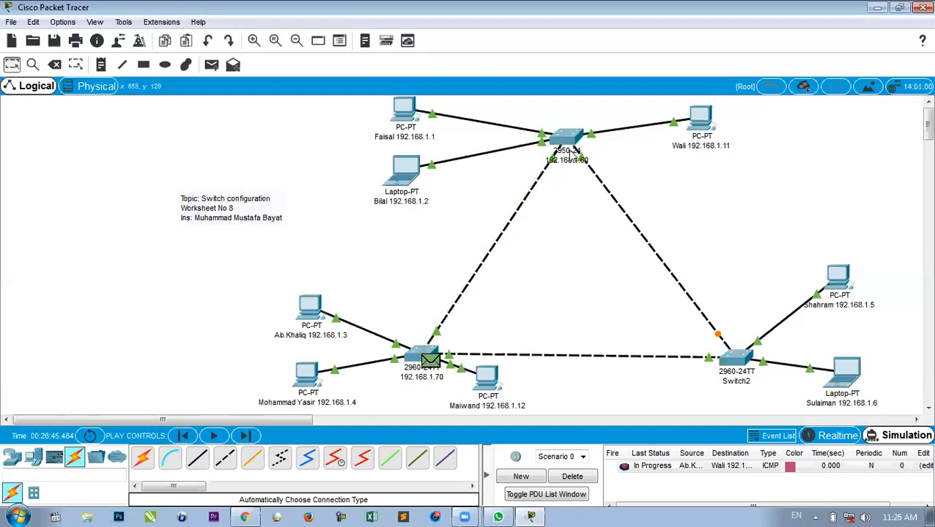
pyautogui.moveTo(544, 189)
pyautogui.moveTo(427, 377)
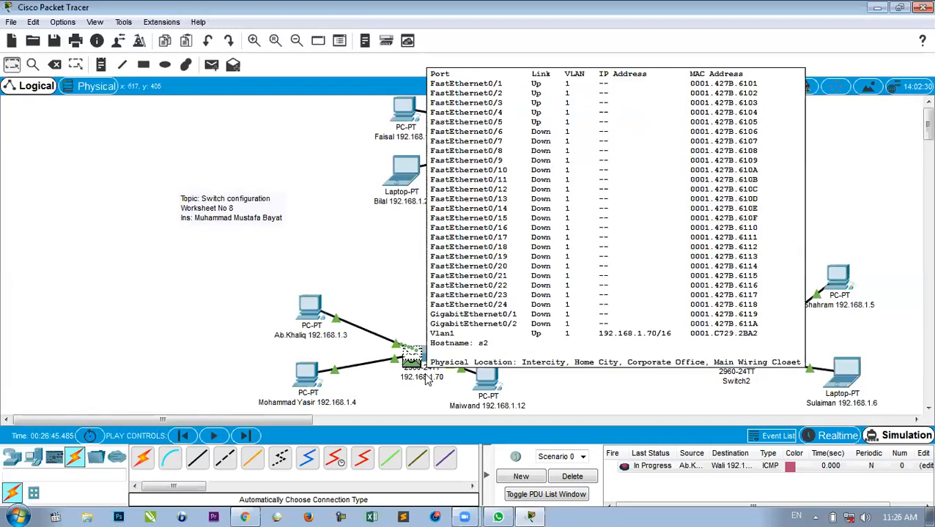